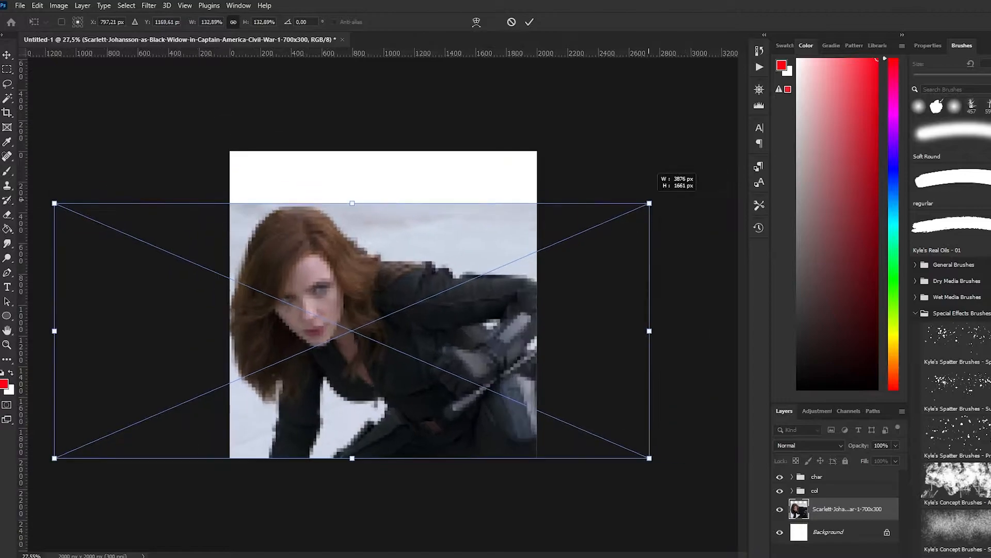
Scale down the placed reference photo, position it midway up the canvas, and set its layer opacity to 20%
drag(54, 152, 104, 172)
drag(537, 255, 505, 256)
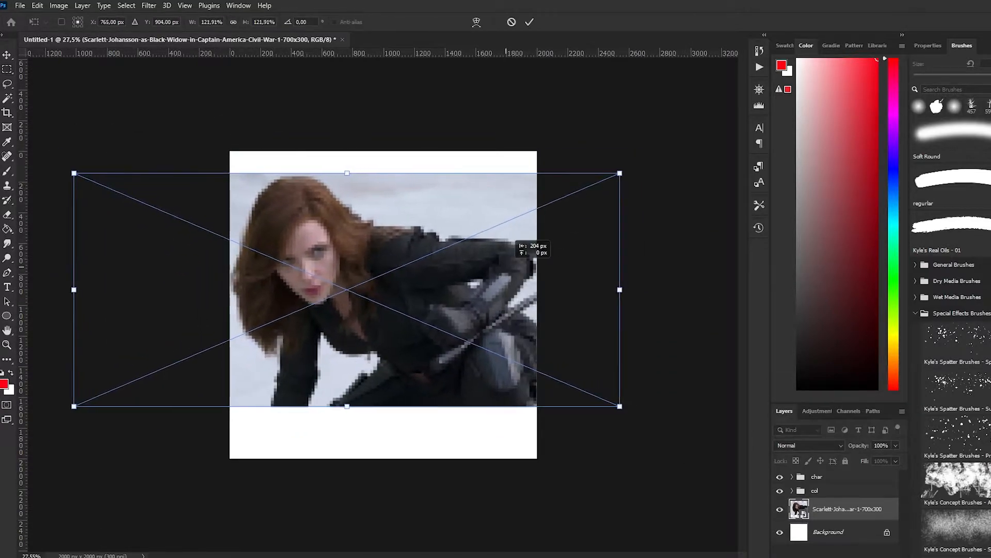
drag(73, 172, 102, 185)
drag(445, 310, 432, 310)
key(Return)
click(896, 445)
drag(899, 459, 855, 458)
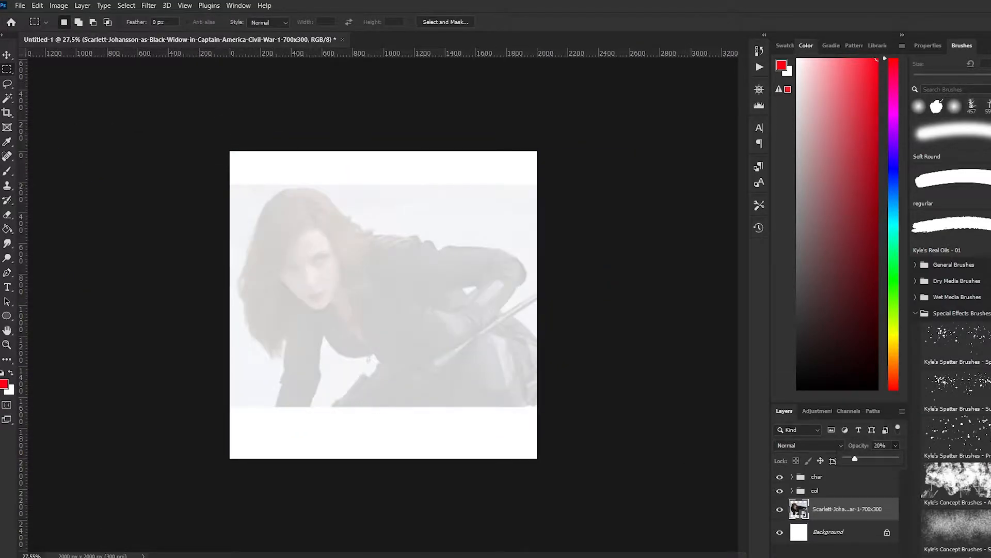
Activate the Brush tool and add an empty layer directly above the reference photo, leaving the char and col groups collapsed
key(b)
click(815, 491)
click(792, 491)
click(817, 476)
click(792, 477)
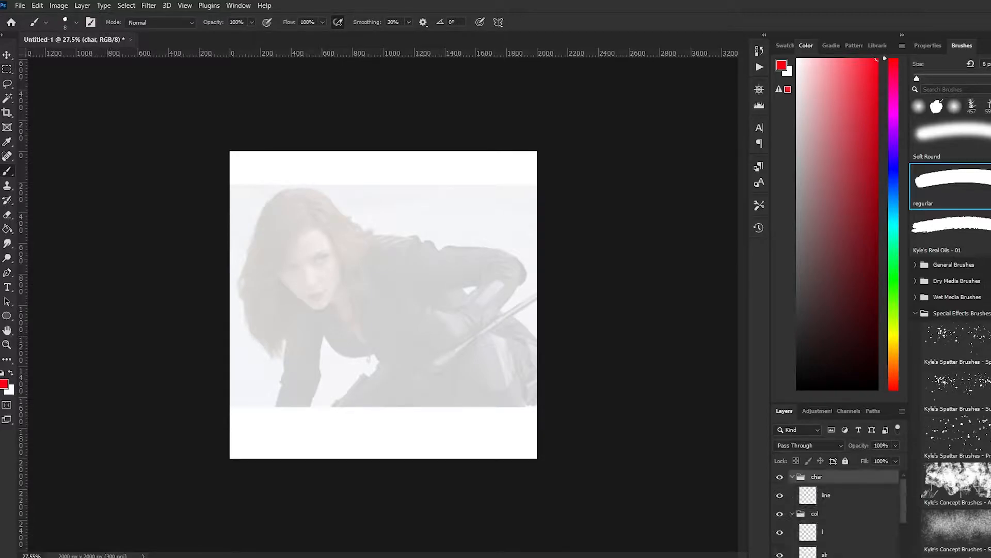
click(827, 494)
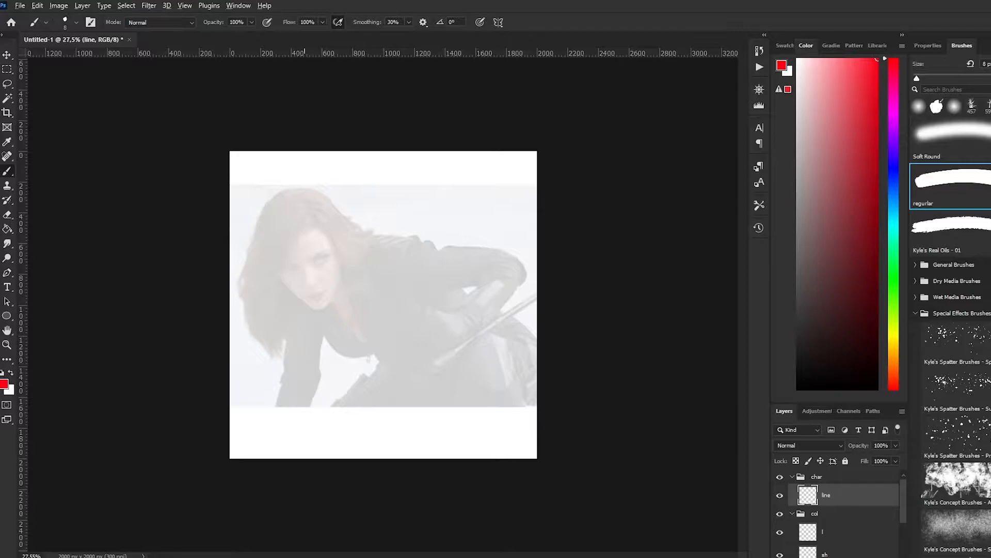
scroll(224, 157, up, 3)
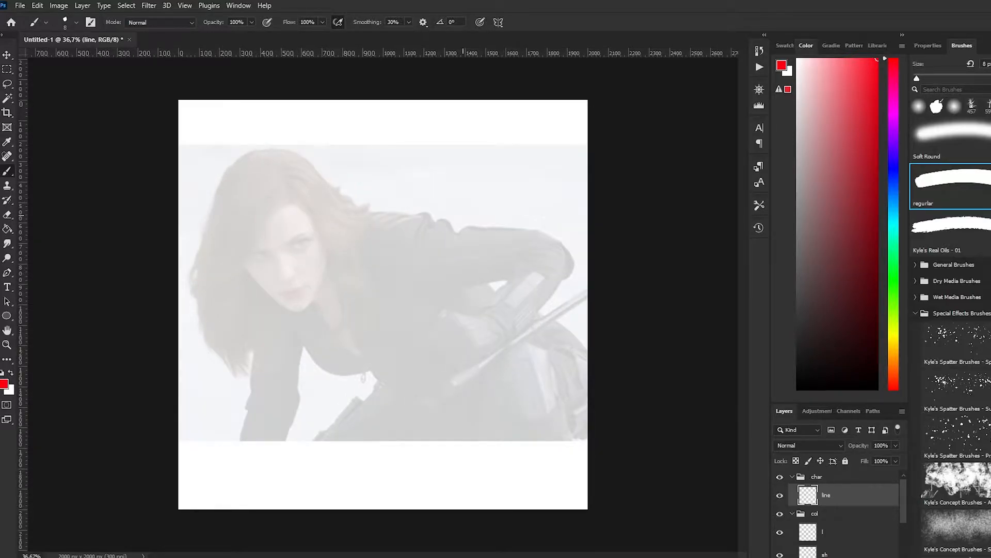
scroll(847, 517, down, 3)
click(847, 543)
key(ctrl+shift+alt+n)
scroll(847, 516, up, 3)
click(792, 513)
click(792, 477)
drag(240, 257, 267, 296)
key(ctrl+z)
mouse_move(281, 166)
mouse_down()
mouse_move(299, 277)
mouse_move(239, 177)
mouse_move(272, 268)
mouse_move(287, 161)
mouse_up()
key(ctrl+z)
Sketch the head construction over the photo in red with a cranial circle, a curved brow line and an ear oval
key(ctrl+z)
mouse_move(227, 232)
mouse_down()
mouse_move(261, 291)
mouse_move(305, 310)
mouse_move(329, 252)
mouse_up()
mouse_move(242, 254)
mouse_down()
mouse_move(273, 256)
mouse_move(326, 211)
mouse_up()
drag(330, 189, 326, 246)
key(ctrl+z)
drag(294, 162, 327, 235)
mouse_move(235, 244)
mouse_down()
mouse_move(228, 176)
mouse_move(224, 194)
mouse_move(248, 164)
mouse_up()
Complete the head construction by reinforcing the top of the skull and drawing the vertical centre line down to the chin
key(ctrl+z)
mouse_move(223, 213)
mouse_down()
mouse_move(275, 153)
mouse_move(296, 163)
mouse_up()
key(ctrl+z)
drag(236, 173, 298, 164)
drag(273, 253, 293, 312)
mouse_move(268, 161)
mouse_down()
mouse_move(242, 195)
mouse_move(255, 208)
mouse_up()
key(ctrl+z)
mouse_move(255, 209)
mouse_down()
mouse_move(272, 258)
mouse_move(293, 280)
mouse_up()
key(ctrl+z)
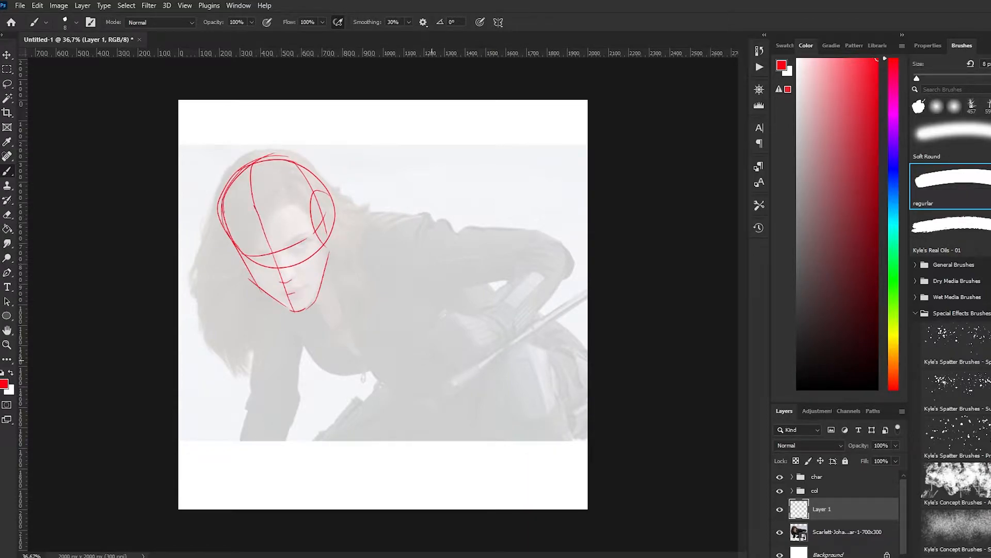
Sketch the shoulder line from the ear, the line from the chin down the chest, and the curved shoulder and side contour
drag(331, 214, 439, 217)
drag(279, 302, 309, 345)
key(ctrl+z)
drag(283, 305, 322, 371)
mouse_move(437, 213)
mouse_down()
mouse_move(401, 250)
mouse_move(494, 293)
mouse_move(397, 266)
mouse_up()
mouse_move(397, 258)
mouse_down()
mouse_move(417, 311)
mouse_move(406, 326)
mouse_move(427, 335)
mouse_up()
key(ctrl+z)
key(ctrl+z)
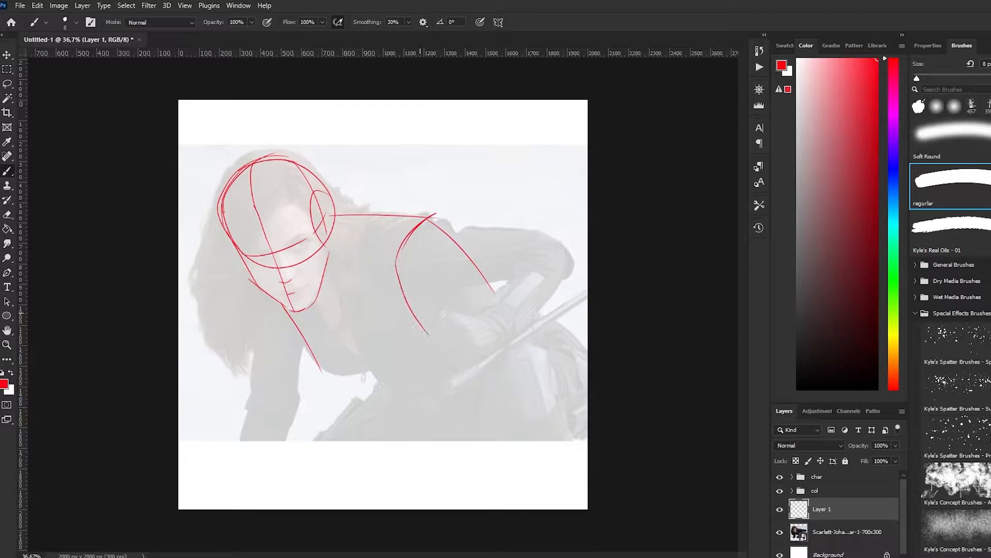
Sketch the neck contour behind the jaw and the collar line running from the neck to the shoulder
key(ctrl+z)
drag(329, 236, 340, 256)
key(ctrl+z)
mouse_move(337, 251)
mouse_down()
mouse_move(339, 296)
mouse_move(323, 305)
mouse_up()
drag(310, 309, 388, 286)
Sketch the lower edge and side plane of the chest block, plus the neckline and front contour towards the waist
key(ctrl+z)
drag(325, 234, 328, 258)
drag(310, 309, 396, 286)
key(ctrl+z)
drag(300, 354, 447, 332)
drag(488, 267, 421, 339)
mouse_move(327, 276)
mouse_down()
mouse_move(400, 261)
mouse_move(374, 371)
mouse_up()
key(ctrl+z)
key(ctrl+z)
drag(321, 298, 401, 391)
mouse_move(314, 355)
mouse_down()
mouse_move(401, 395)
mouse_move(376, 384)
mouse_up()
Sketch the hand resting at the hip as a rounded fist with short lines marking the fingers
key(ctrl+z)
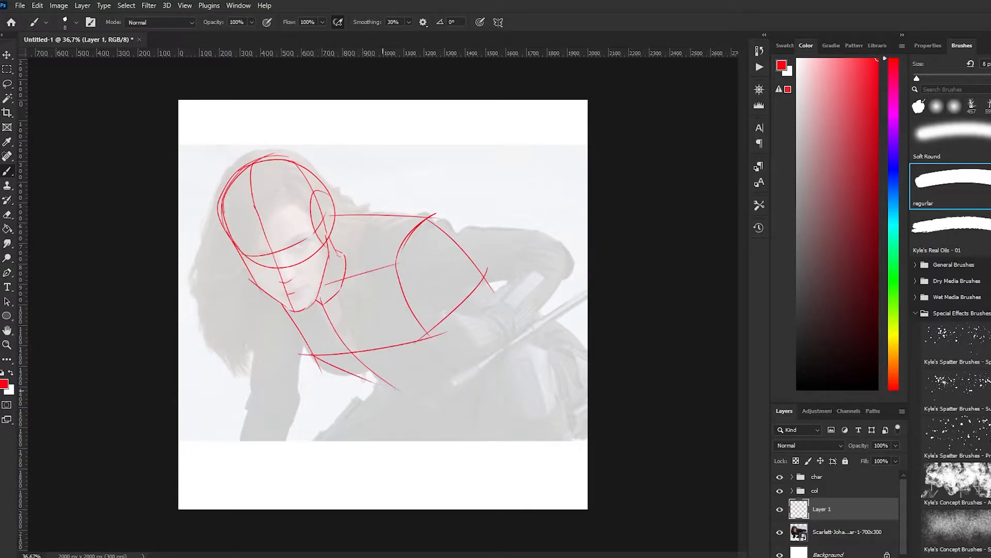
drag(452, 312, 430, 339)
mouse_move(431, 338)
mouse_down()
mouse_move(469, 371)
mouse_move(478, 359)
mouse_up()
key(ctrl+z)
mouse_move(457, 341)
mouse_down()
mouse_move(445, 357)
mouse_move(434, 351)
mouse_up()
drag(453, 312, 503, 340)
drag(507, 339, 472, 362)
drag(455, 324, 480, 320)
drag(459, 332, 484, 327)
drag(474, 343, 491, 338)
Sketch the bent arm, outlining the forearm, elbow and upper arm between the hip hand and the shoulder
drag(511, 261, 478, 312)
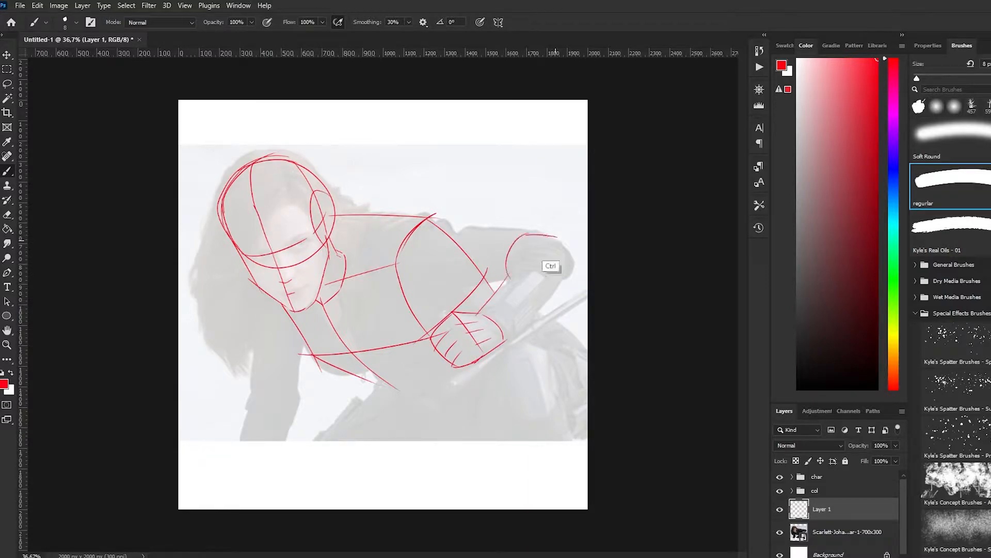
drag(511, 261, 554, 235)
drag(548, 233, 567, 253)
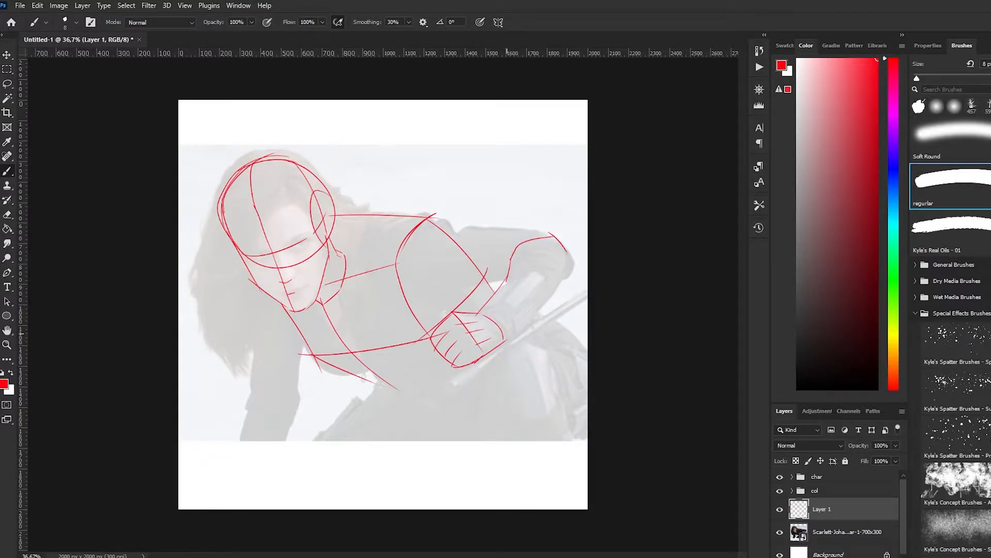
mouse_move(504, 341)
mouse_down()
mouse_move(553, 296)
mouse_move(564, 242)
mouse_move(434, 231)
mouse_up()
drag(515, 275, 435, 290)
mouse_move(464, 227)
mouse_down()
mouse_move(407, 232)
mouse_move(402, 262)
mouse_move(497, 252)
mouse_up()
key(ctrl+z)
Sketch the raised thigh beside the hip hand and the hip contour behind the forearm
key(ctrl+z)
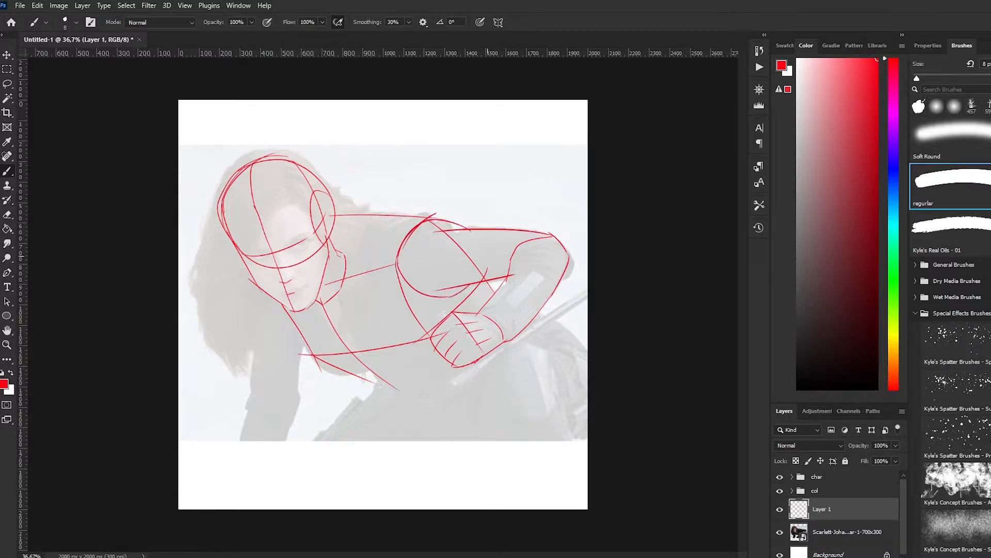
drag(546, 346, 487, 359)
drag(499, 345, 479, 409)
key(ctrl+z)
mouse_move(532, 340)
mouse_down()
mouse_move(554, 352)
mouse_move(558, 493)
mouse_up()
scroll(501, 362, up, 2)
scroll(501, 343, down, 2)
mouse_move(568, 285)
mouse_down()
mouse_move(614, 369)
mouse_move(607, 344)
mouse_move(629, 416)
mouse_move(617, 296)
mouse_up()
key(ctrl+z)
drag(570, 255, 630, 303)
Sketch the curved waistline and extend the legs below the photo with the inner thigh and lower leg lines
key(ctrl+z)
drag(380, 346, 424, 365)
key(ctrl+z)
mouse_move(368, 340)
mouse_down()
mouse_move(400, 360)
mouse_move(461, 352)
mouse_up()
drag(449, 355, 486, 327)
mouse_move(396, 339)
mouse_down()
mouse_move(246, 494)
mouse_move(434, 413)
mouse_move(485, 439)
mouse_move(523, 425)
mouse_up()
key(ctrl+z)
drag(518, 430, 433, 495)
key(ctrl+z)
drag(518, 431, 440, 494)
key(ctrl+z)
drag(449, 414, 385, 468)
Sketch the supporting arm from the shoulder below the chin through the elbow curve to the canvas's bottom edge
drag(231, 229, 243, 318)
drag(290, 293, 272, 322)
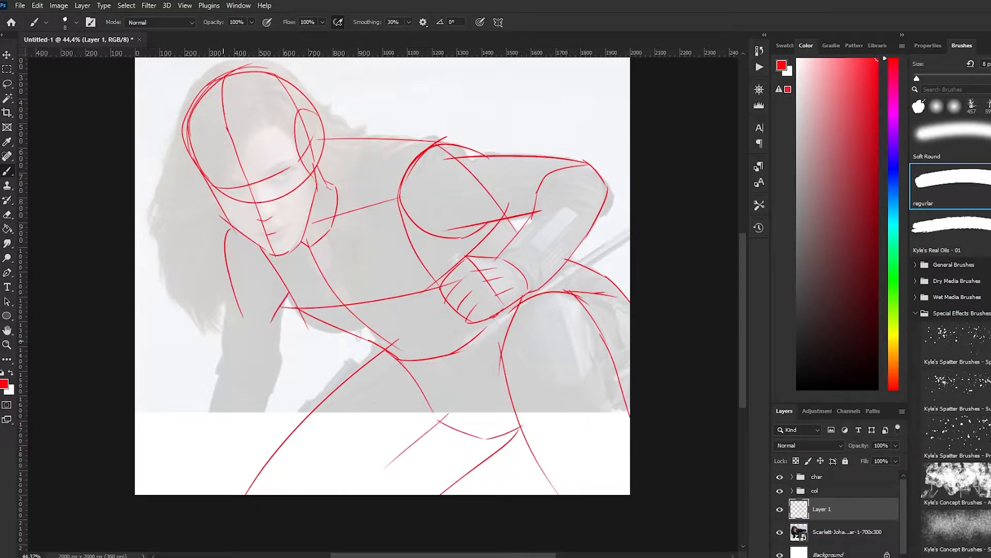
drag(230, 273, 222, 375)
drag(218, 371, 276, 379)
drag(286, 301, 272, 399)
mouse_move(222, 372)
mouse_down()
mouse_move(185, 479)
mouse_move(206, 494)
mouse_up()
key(ctrl+z)
drag(277, 386, 245, 494)
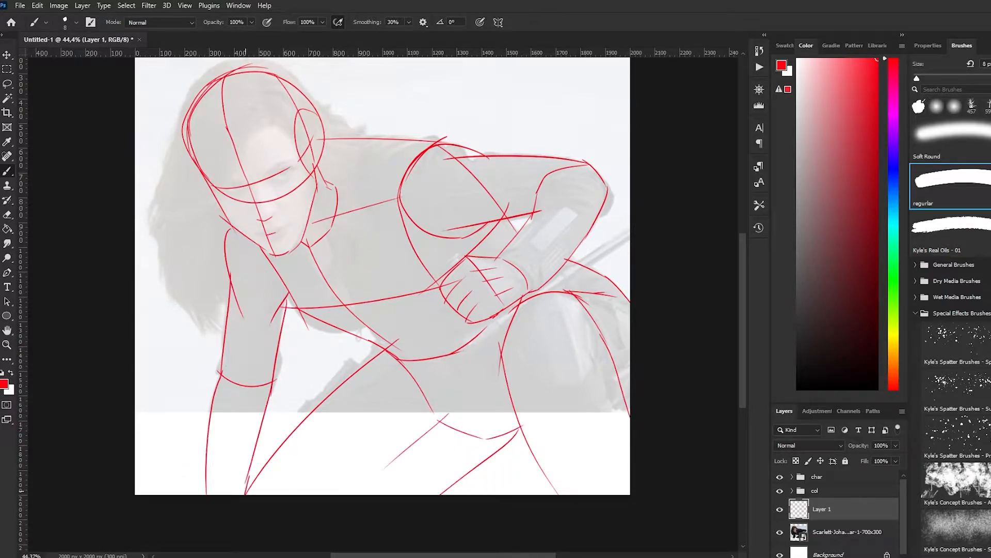
Hide the reference photo layer so only the red construction sketch is displayed
scroll(382, 305, down, 2)
click(780, 532)
scroll(382, 305, up, 2)
scroll(383, 305, down, 2)
click(779, 532)
click(780, 532)
Move the col group inside the char group and expand char to reach its line layer
click(815, 491)
click(792, 491)
click(792, 491)
drag(815, 491, 817, 476)
click(792, 477)
click(827, 495)
click(824, 514)
click(826, 495)
Lower the opacity of the red sketch on Layer 1, and select the line layer with black as the brush colour
click(822, 532)
drag(896, 445, 860, 459)
click(826, 495)
key(d)
scroll(313, 248, up, 1)
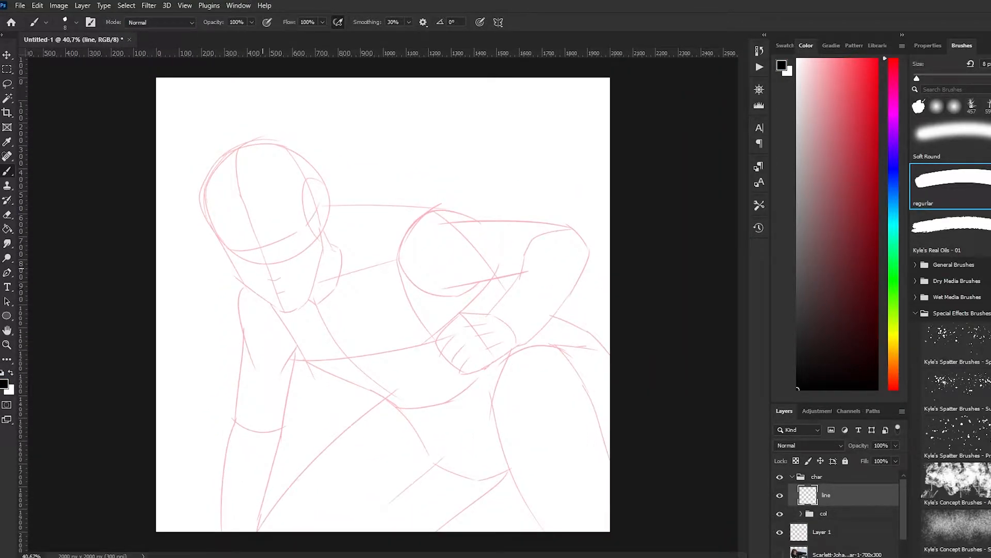
mouse_move(216, 232)
mouse_down()
mouse_move(231, 268)
mouse_move(229, 259)
mouse_up()
key(ctrl+z)
key(ctrl+z)
scroll(208, 232, up, 3)
scroll(206, 231, down, 2)
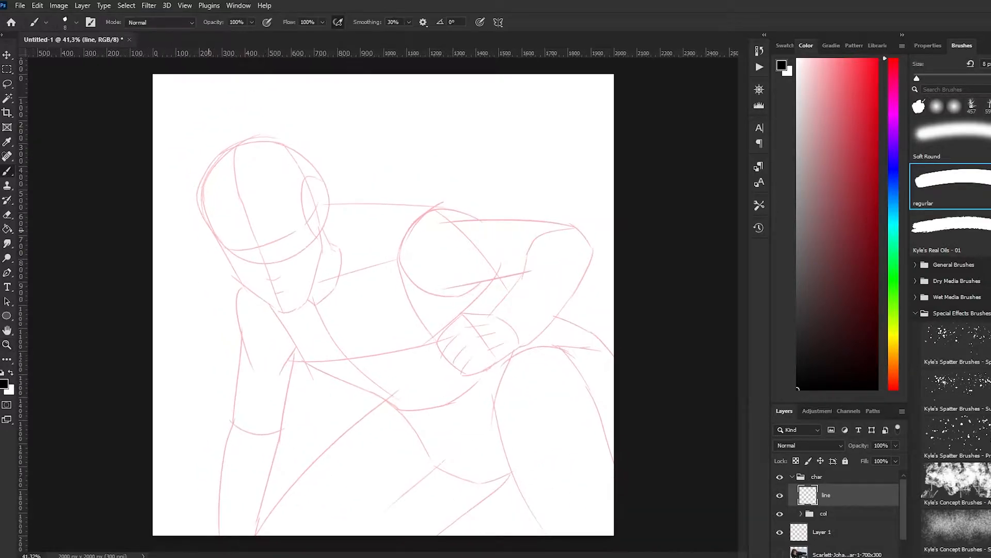
mouse_move(212, 226)
mouse_down()
mouse_move(215, 257)
mouse_move(229, 264)
mouse_up()
Ink the far side of the face in black, from the temple past the cheekbone to the chin
key(ctrl+z)
key(ctrl+z)
drag(212, 231, 253, 292)
key(ctrl+z)
mouse_move(221, 245)
mouse_down()
mouse_move(243, 291)
mouse_move(241, 282)
mouse_move(288, 302)
mouse_up()
Ink the near jawline in black, curving from the chin up towards the ear
key(ctrl+z)
key(ctrl+z)
drag(241, 277, 290, 303)
key(ctrl+z)
key(ctrl+z)
key(ctrl+z)
drag(288, 304, 314, 272)
key(ctrl+z)
drag(287, 304, 318, 260)
key(ctrl+z)
key(ctrl+z)
key(ctrl+z)
drag(320, 250, 318, 265)
key(ctrl+z)
mouse_move(318, 234)
mouse_down()
mouse_move(290, 304)
mouse_move(310, 272)
mouse_up()
key(ctrl+z)
key(ctrl+z)
key(ctrl+z)
drag(285, 303, 323, 253)
Add a new layer directly above Layer 1 and sketch the neck curve in blue from behind the ear to beneath the chin
key(ctrl+z)
key(ctrl+z)
key(ctrl+z)
key(ctrl+z)
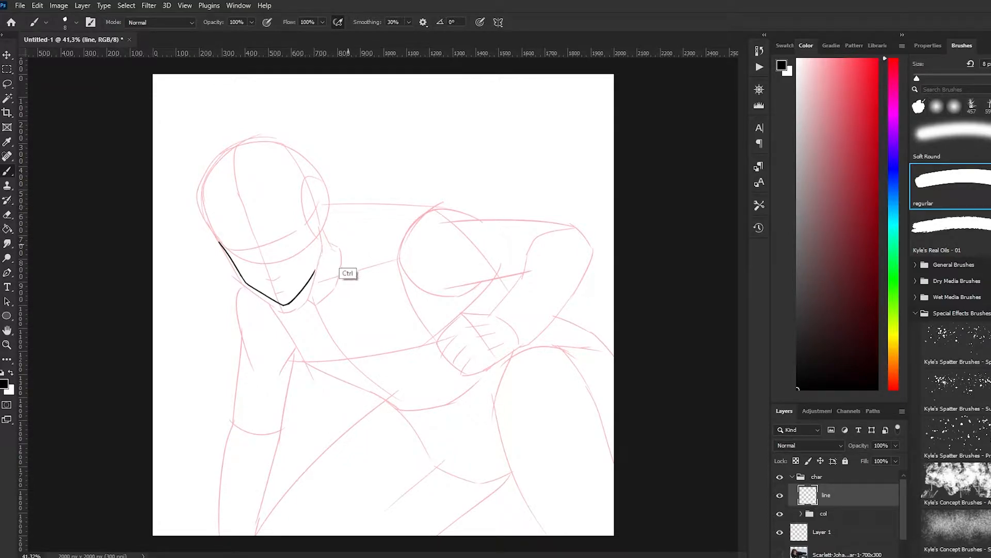
click(847, 532)
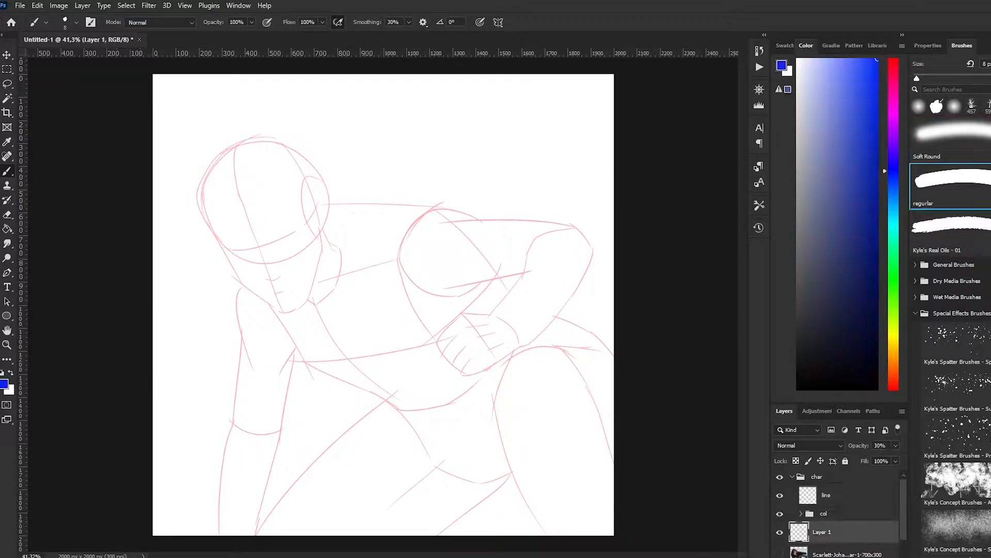
key(ctrl+alt+shift+n)
drag(330, 232, 325, 308)
key(ctrl+z)
drag(325, 307, 295, 316)
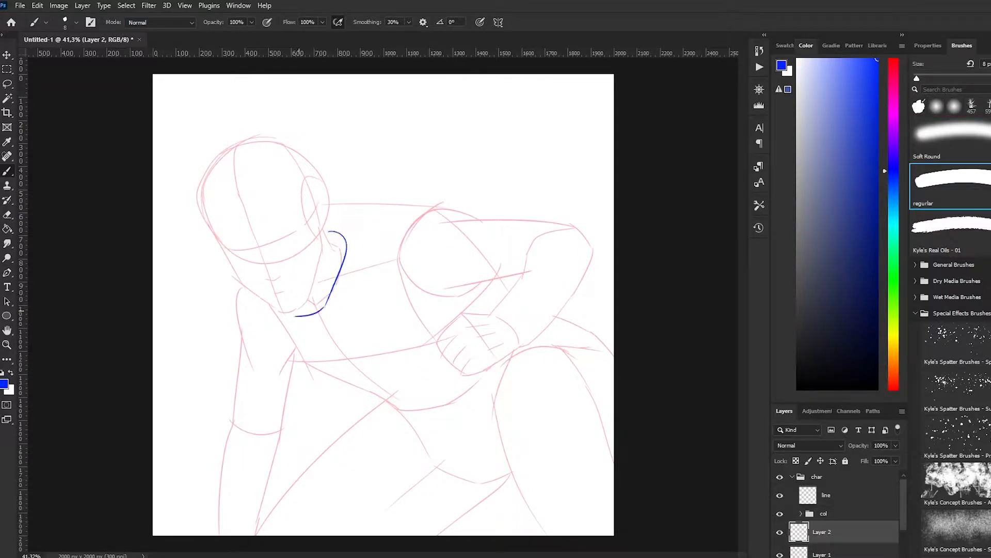
mouse_move(232, 270)
mouse_down()
mouse_move(294, 310)
mouse_move(319, 262)
mouse_up()
key(ctrl+z)
drag(294, 311, 320, 257)
Sketch the far side of the face in blue, from the temple past the cheekbone to the chin
key(ctrl+z)
key(ctrl+z)
mouse_move(284, 313)
mouse_down()
mouse_move(311, 288)
mouse_move(319, 227)
mouse_up()
drag(234, 271, 205, 211)
key(ctrl+z)
key(ctrl+z)
drag(319, 227, 305, 303)
Sketch the near jawline in blue, curving from below the ear down to the chin
key(ctrl+z)
key(z)
key(b)
mouse_move(319, 226)
mouse_down()
mouse_move(315, 287)
mouse_move(291, 309)
mouse_up()
key(ctrl+z)
key(ctrl+z)
mouse_move(319, 226)
mouse_down()
mouse_move(307, 293)
mouse_move(316, 277)
mouse_move(320, 255)
mouse_move(296, 308)
mouse_up()
key(ctrl+z)
key(ctrl+z)
key(ctrl+z)
key(ctrl+z)
key(ctrl+z)
key(ctrl+z)
mouse_move(319, 228)
mouse_down()
mouse_move(311, 282)
mouse_move(318, 273)
mouse_up()
key(ctrl+z)
drag(288, 313, 309, 292)
key(ctrl+z)
mouse_move(318, 222)
mouse_down()
mouse_move(311, 305)
mouse_move(310, 297)
mouse_up()
key(ctrl+z)
key(ctrl+z)
drag(319, 226, 310, 288)
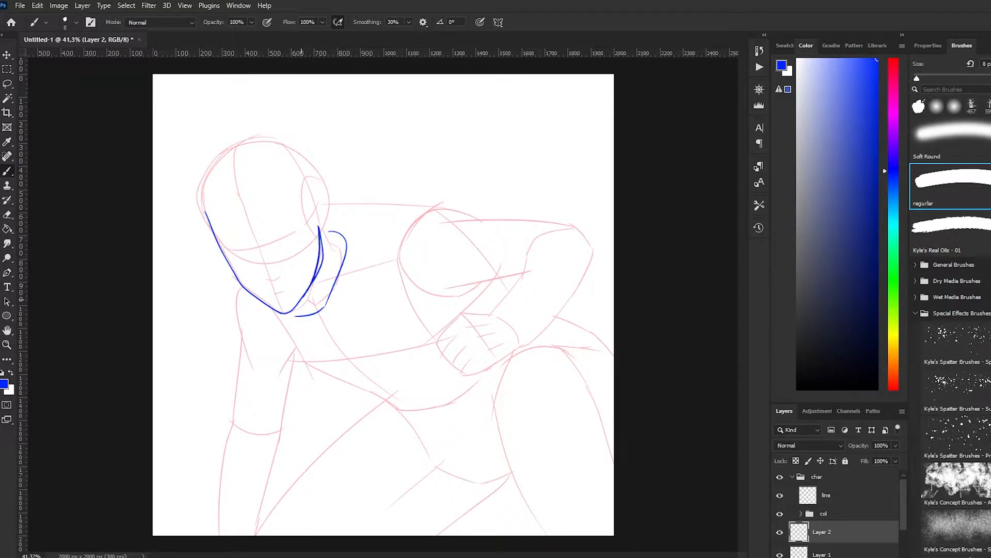
key(ctrl+z)
Sketch the near ear and the near eye with its arched eyebrow in blue
drag(319, 207, 325, 229)
key(ctrl+z)
drag(323, 196, 320, 219)
mouse_move(273, 244)
mouse_down()
mouse_move(299, 228)
mouse_move(299, 238)
mouse_move(299, 211)
mouse_up()
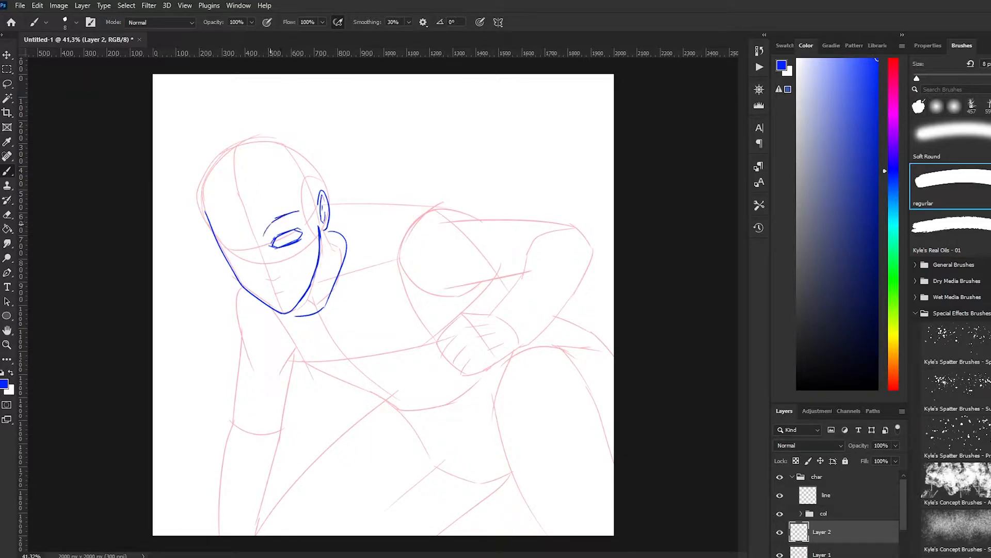
Rough in the nose along the face's centre line and sketch the lips below it
drag(251, 252, 260, 276)
key(ctrl+z)
key(ctrl+z)
mouse_move(262, 275)
mouse_down()
mouse_move(281, 270)
mouse_move(258, 267)
mouse_up()
drag(270, 289, 289, 282)
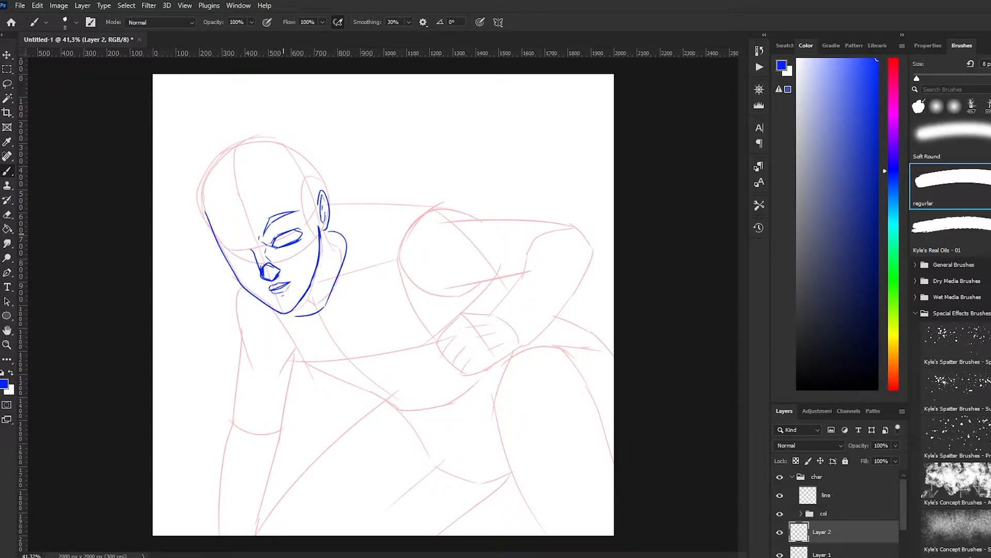
Add the iris and pupil to the near eye, and sketch the far eye with its eyebrow
drag(289, 232, 289, 232)
drag(286, 237, 243, 240)
drag(220, 235, 240, 236)
key(ctrl+z)
key(ctrl+z)
Remove the rough nose from the blue sketch, keeping the eyes and lips
scroll(192, 261, up, 5)
key(ctrl+z)
Redraw the nose with its bridge, tip and nostril, and add the eyelid creases and the far eye's iris
key(ctrl+z)
key(e)
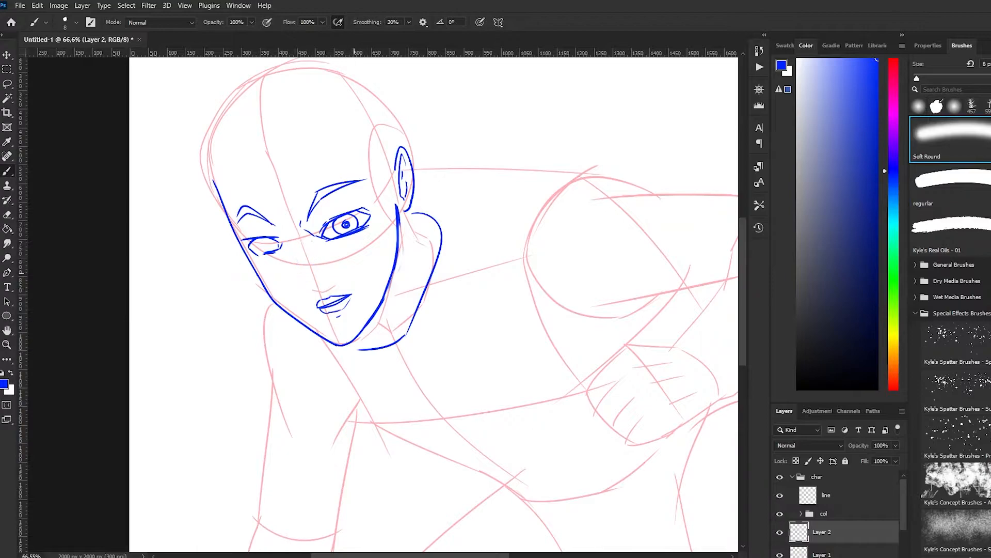
key(period)
drag(265, 238, 292, 285)
drag(292, 291, 322, 284)
drag(311, 295, 319, 289)
key(ctrl+z)
drag(323, 224, 355, 204)
drag(249, 233, 275, 234)
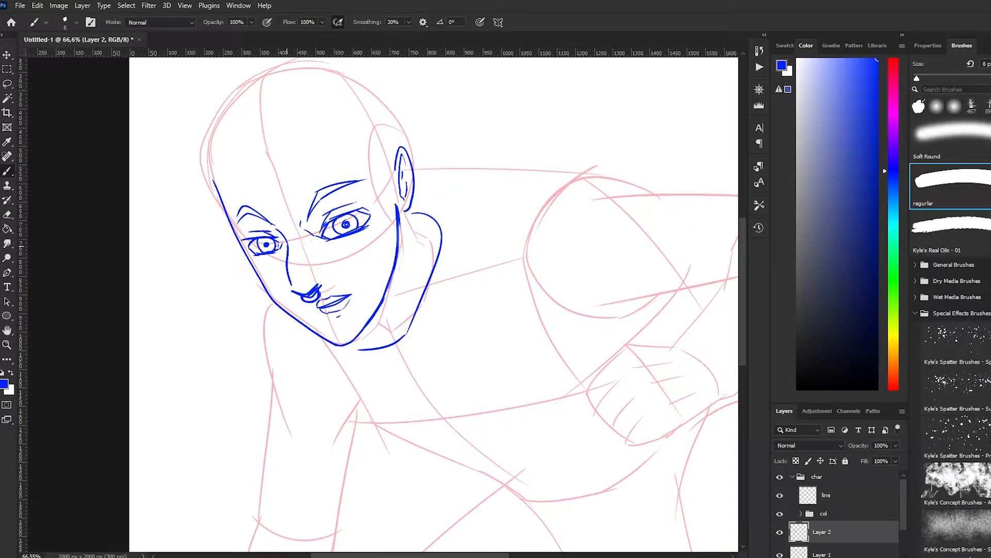
Sketch the hairline across the forehead and the outline of the crown in blue
mouse_move(222, 191)
mouse_down()
mouse_move(384, 126)
mouse_move(391, 113)
mouse_up()
drag(364, 159, 396, 226)
drag(397, 119, 415, 164)
drag(371, 89, 281, 67)
drag(251, 83, 211, 155)
drag(255, 178, 285, 181)
Sketch the long hair lock framing the far side of the face and tapering below the chin
mouse_move(263, 165)
mouse_down()
mouse_move(250, 305)
mouse_move(269, 421)
mouse_move(222, 308)
mouse_up()
key(ctrl+z)
drag(202, 267, 264, 381)
drag(194, 171, 210, 308)
key(ctrl+z)
mouse_move(234, 342)
mouse_down()
mouse_move(194, 172)
mouse_move(230, 132)
mouse_up()
drag(222, 134, 256, 124)
mouse_move(258, 129)
mouse_down()
mouse_move(292, 168)
mouse_move(219, 263)
mouse_up()
drag(234, 150, 207, 258)
Sketch the hair sweeping from the parting over the near temple, with strands falling in front of the ear
mouse_move(305, 158)
mouse_down()
mouse_move(294, 171)
mouse_move(431, 300)
mouse_move(451, 363)
mouse_up()
key(ctrl+z)
drag(436, 327, 460, 368)
drag(420, 260, 439, 316)
drag(313, 143, 424, 265)
drag(292, 117, 285, 168)
Sketch long loose strands falling from the parting past the near ear, ending in pointed tips beside the neck
mouse_move(300, 116)
mouse_down()
mouse_move(292, 162)
mouse_move(368, 105)
mouse_move(481, 309)
mouse_up()
drag(472, 294, 516, 335)
drag(395, 199, 467, 352)
key(ctrl+z)
drag(357, 175, 466, 283)
key(ctrl+z)
drag(399, 208, 472, 345)
drag(452, 264, 477, 368)
drag(472, 359, 475, 370)
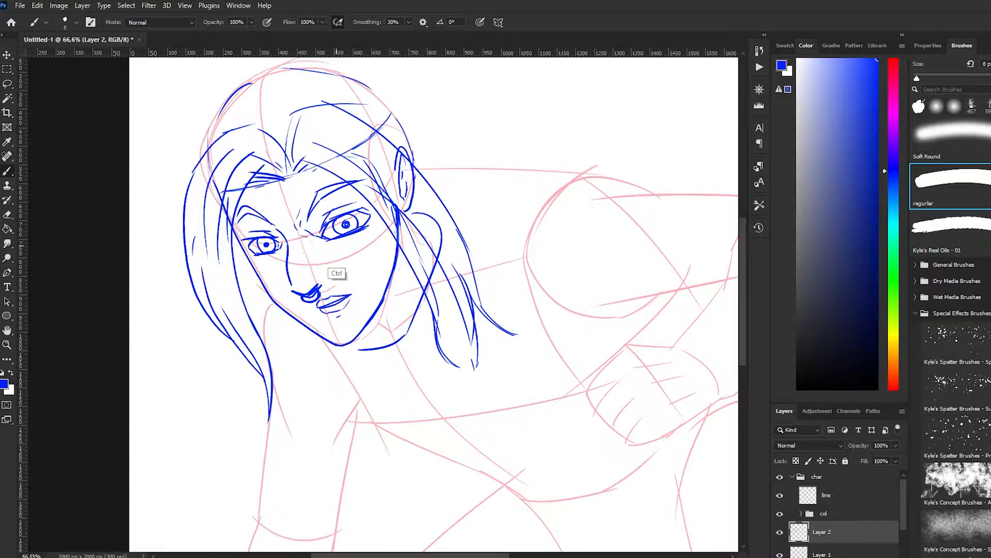
Add contour lines under the near eye, down the cheek and around the near eyebrow
drag(338, 252, 346, 259)
drag(321, 242, 327, 251)
drag(349, 260, 367, 280)
click(370, 288)
drag(376, 294, 381, 300)
drag(350, 199, 355, 192)
drag(326, 208, 347, 200)
drag(324, 212, 318, 233)
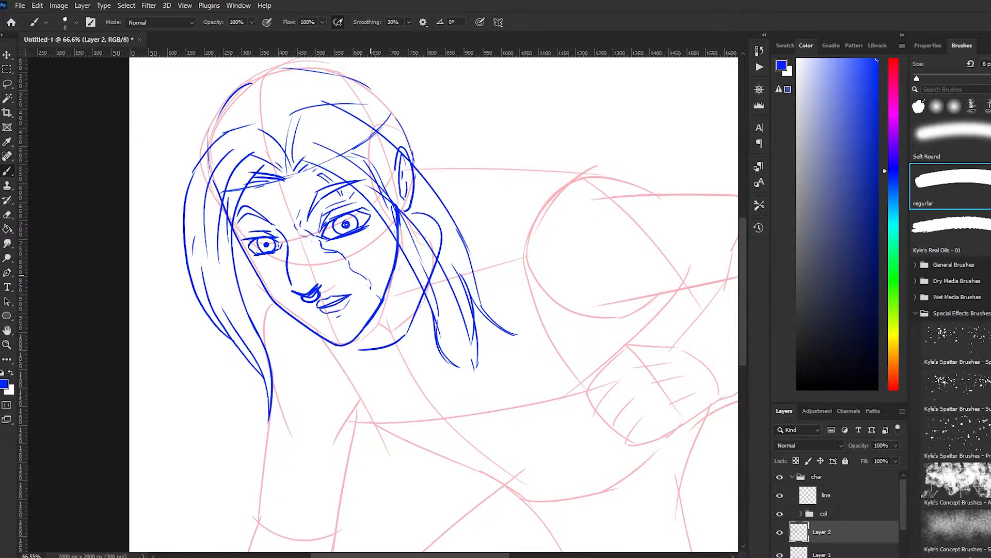
Outline the hair volume on the far side of the head, rising from beside the cheek to the crown
scroll(371, 274, down, 1)
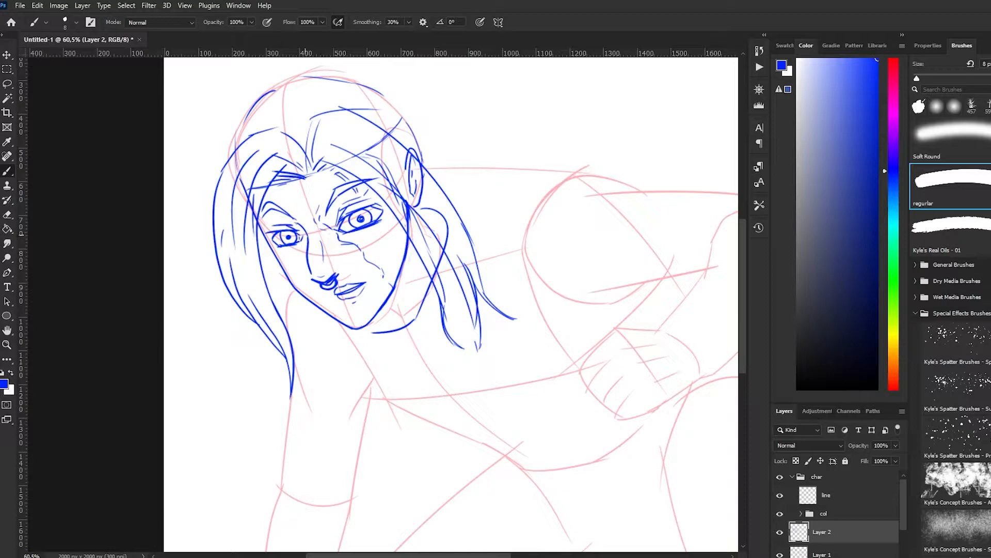
scroll(465, 457, down, 1)
drag(291, 271, 302, 281)
drag(260, 238, 257, 171)
drag(251, 219, 316, 123)
key(ctrl+z)
mouse_move(255, 176)
mouse_down()
mouse_move(319, 111)
mouse_move(383, 112)
mouse_up()
drag(294, 129, 335, 96)
key(ctrl+z)
Outline the top of the hair and the back of the head, curving down behind the near ear
drag(313, 107, 390, 102)
mouse_move(382, 101)
mouse_down()
mouse_move(418, 143)
mouse_move(418, 130)
mouse_up()
mouse_move(372, 114)
mouse_down()
mouse_move(438, 153)
mouse_move(452, 187)
mouse_up()
drag(452, 187, 443, 246)
mouse_move(439, 153)
mouse_down()
mouse_move(430, 199)
mouse_move(438, 218)
mouse_up()
Fill the crown of the hair with short strand lines radiating towards the tied top
drag(414, 131, 425, 179)
drag(403, 133, 411, 166)
drag(388, 123, 396, 156)
drag(278, 154, 265, 193)
drag(297, 127, 281, 170)
drag(316, 114, 301, 160)
drag(321, 119, 307, 176)
drag(340, 121, 335, 161)
drag(356, 122, 364, 149)
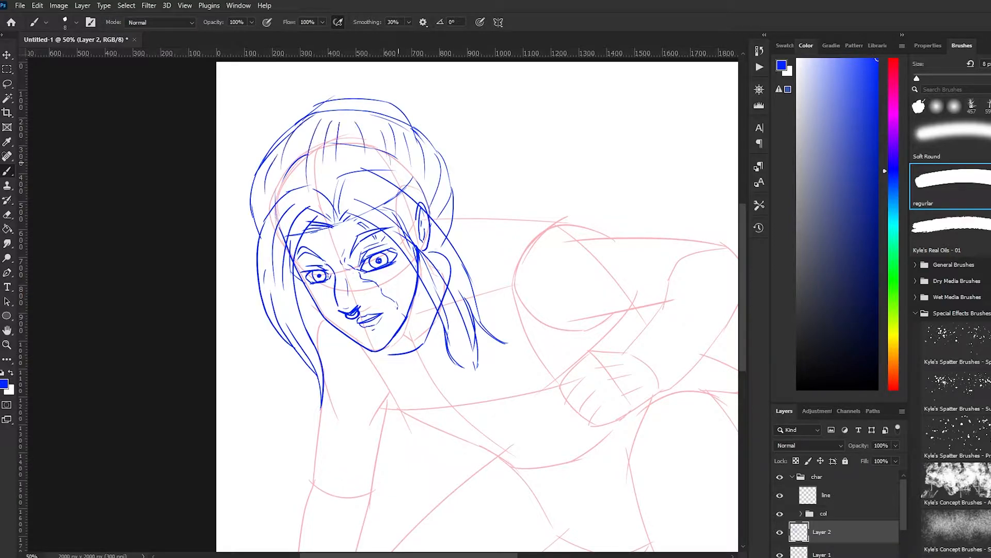
Sketch the base of the hair bun across the crown and a loose lock sweeping out behind the head
key(ctrl+0)
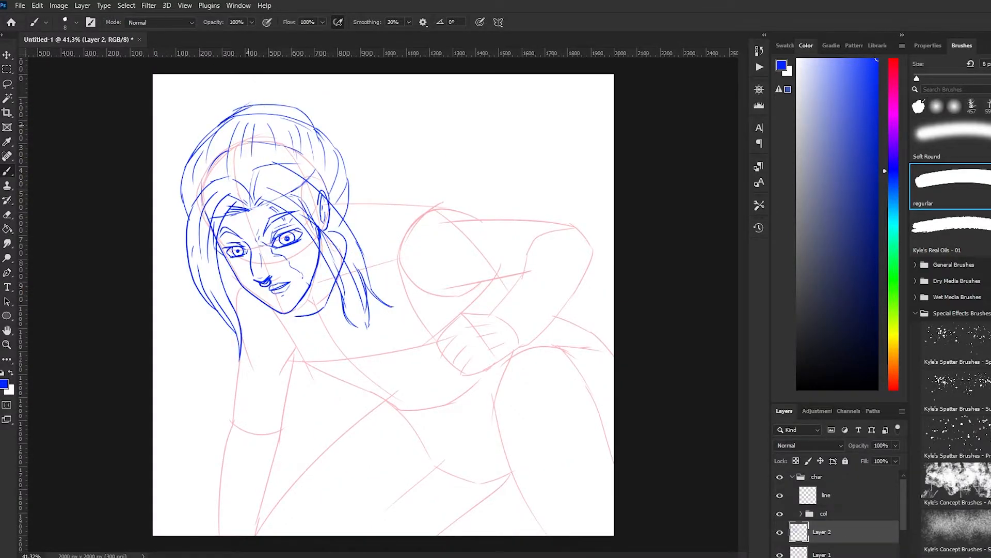
drag(246, 107, 314, 127)
key(ctrl+z)
mouse_move(247, 107)
mouse_down()
mouse_move(280, 106)
mouse_move(320, 134)
mouse_up()
drag(263, 105, 373, 137)
key(ctrl+z)
mouse_move(286, 105)
mouse_down()
mouse_move(346, 118)
mouse_move(372, 136)
mouse_move(321, 108)
mouse_up()
key(ctrl+z)
Sketch the rounded hair bun above the crown and add strand lines inside it
drag(224, 95, 216, 127)
mouse_move(218, 99)
mouse_down()
mouse_move(304, 82)
mouse_move(331, 134)
mouse_up()
key(ctrl+z)
drag(333, 127, 327, 138)
drag(239, 93, 220, 117)
drag(267, 86, 260, 101)
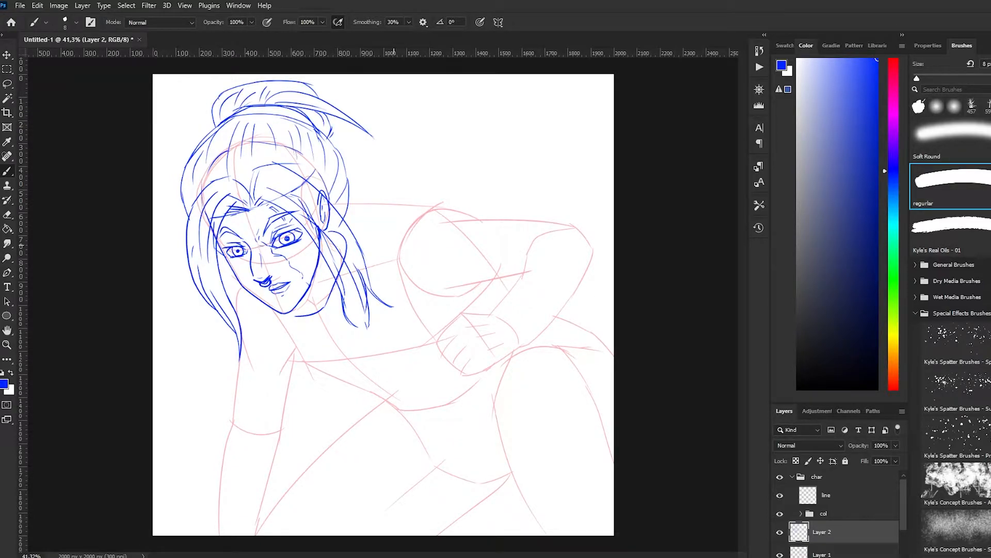
Add short contour and shading lines on the neck beneath the near jaw
drag(308, 295, 315, 303)
drag(320, 257, 327, 277)
drag(332, 286, 312, 310)
Sketch the wide collar around the neck, running below the chin and up behind the hair, with fold lines
mouse_move(257, 300)
mouse_down()
mouse_move(284, 335)
mouse_move(281, 352)
mouse_move(283, 335)
mouse_move(350, 331)
mouse_up()
key(ctrl+z)
key(ctrl+z)
mouse_move(343, 188)
mouse_down()
mouse_move(380, 192)
mouse_move(390, 229)
mouse_up()
key(ctrl+z)
drag(385, 240, 371, 292)
drag(335, 340, 366, 323)
drag(352, 203, 363, 219)
drag(376, 236, 373, 251)
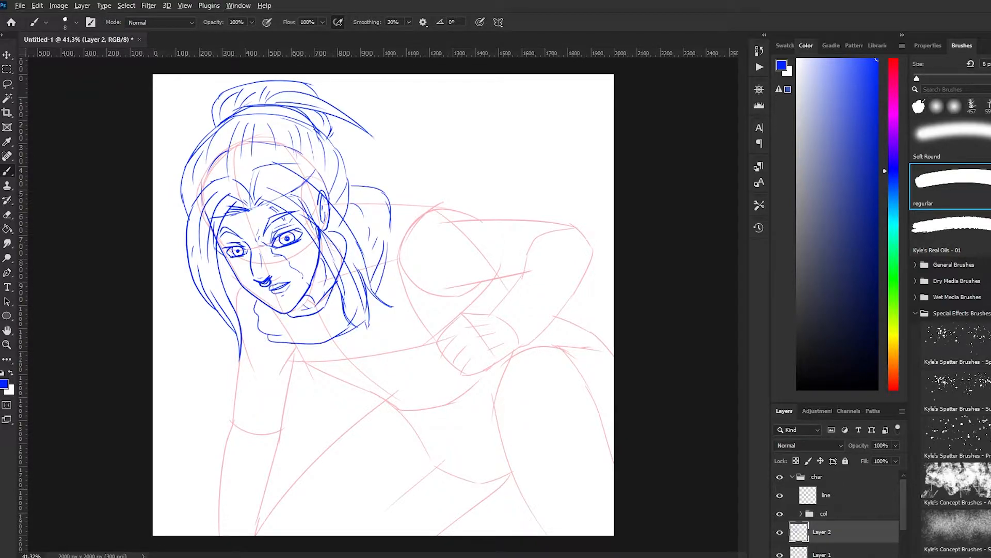
Sketch the torso's near side below the collar and the curved lower contour of the chest
mouse_move(241, 285)
mouse_down()
mouse_move(233, 305)
mouse_move(257, 314)
mouse_move(291, 373)
mouse_up()
key(ctrl+z)
mouse_move(278, 328)
mouse_down()
mouse_move(289, 373)
mouse_move(342, 408)
mouse_move(324, 434)
mouse_up()
mouse_move(304, 425)
mouse_down()
mouse_move(440, 419)
mouse_move(462, 384)
mouse_up()
key(ctrl+z)
Sketch the curved armhole seam and the shoulder contour extending outward from the collar
drag(413, 194, 392, 276)
drag(433, 207, 406, 311)
mouse_move(387, 199)
mouse_down()
mouse_move(405, 190)
mouse_move(448, 203)
mouse_up()
drag(451, 200, 460, 211)
mouse_move(413, 187)
mouse_down()
mouse_move(386, 200)
mouse_move(459, 211)
mouse_move(501, 231)
mouse_up()
key(ctrl+z)
drag(427, 210, 497, 233)
Sketch the top and underside of the bent upper arm, the lower armhole curve and small creases at the elbow
drag(497, 268, 433, 314)
mouse_move(400, 281)
mouse_down()
mouse_move(437, 334)
mouse_move(441, 326)
mouse_up()
key(ctrl+z)
drag(469, 218, 575, 226)
key(ctrl+z)
key(ctrl+z)
drag(462, 288, 523, 273)
key(ctrl+z)
drag(523, 265, 490, 315)
Sketch the rounded contour of the wrist cuff behind the resting fist
key(ctrl+z)
mouse_move(492, 303)
mouse_down()
mouse_move(546, 339)
mouse_move(540, 348)
mouse_up()
key(ctrl+z)
drag(544, 350, 522, 355)
Sketch the raised knee and both sides of the thigh beneath the fist
key(ctrl+z)
scroll(395, 372, up, 3)
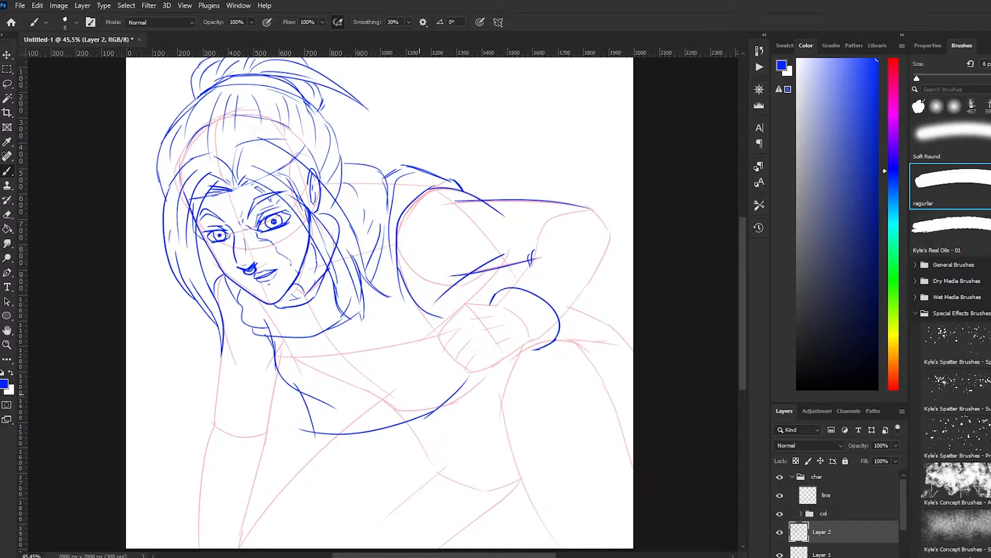
mouse_move(604, 288)
mouse_down()
mouse_move(541, 309)
mouse_move(540, 346)
mouse_up()
key(ctrl+z)
key(ctrl+z)
mouse_move(555, 304)
mouse_down()
mouse_move(528, 385)
mouse_move(536, 421)
mouse_up()
Add curved parallel strap bands across the lower part of the raised thigh
key(ctrl+z)
drag(529, 368, 571, 483)
drag(618, 303, 663, 339)
drag(654, 328, 688, 381)
key(ctrl+z)
scroll(620, 362, down, 1)
scroll(619, 361, down, 1)
mouse_move(561, 408)
mouse_down()
mouse_move(577, 428)
mouse_move(688, 377)
mouse_move(579, 434)
mouse_move(609, 475)
mouse_move(688, 405)
mouse_up()
key(ctrl+z)
mouse_move(606, 468)
mouse_down()
mouse_move(688, 433)
mouse_move(616, 482)
mouse_up()
drag(624, 482, 688, 459)
scroll(427, 366, down, 4)
Sketch the back of the fist and the outlines of its curled fingers
scroll(428, 366, up, 1)
drag(462, 315, 496, 315)
drag(463, 315, 498, 358)
drag(461, 316, 443, 354)
drag(444, 349, 453, 362)
drag(452, 362, 462, 375)
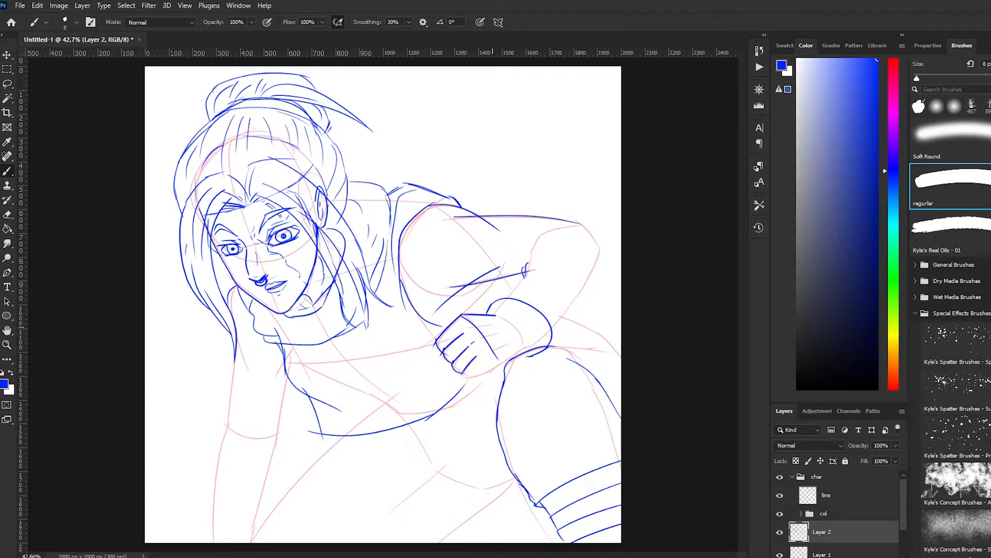
Add knuckle and finger separation lines to the fist and close its lower edge toward the wrist
drag(469, 329, 481, 325)
key(ctrl+z)
drag(478, 337, 497, 348)
drag(464, 373, 526, 349)
drag(499, 315, 526, 350)
key(ctrl+z)
key(ctrl+z)
Detail the wrist cuff and sketch the forearm running up to the rounded elbow
mouse_move(496, 309)
mouse_down()
mouse_move(528, 331)
mouse_move(521, 313)
mouse_up()
mouse_move(504, 310)
mouse_down()
mouse_move(518, 316)
mouse_move(542, 263)
mouse_up()
mouse_move(573, 222)
mouse_down()
mouse_move(598, 254)
mouse_move(553, 330)
mouse_up()
drag(599, 243, 569, 299)
key(ctrl+z)
mouse_move(599, 244)
mouse_down()
mouse_move(553, 328)
mouse_move(615, 339)
mouse_up()
Sketch the hip and back-leg contour lines behind the forearm at the canvas edge
drag(586, 324, 622, 358)
key(ctrl+z)
drag(552, 346, 608, 354)
Sketch both sides of the straight supporting arm, with a step in the outline at the glove edge
scroll(310, 330, down, 1)
scroll(258, 356, up, 2)
mouse_move(242, 375)
mouse_down()
mouse_move(243, 318)
mouse_move(278, 299)
mouse_move(272, 389)
mouse_up()
mouse_move(226, 296)
mouse_down()
mouse_move(215, 389)
mouse_move(269, 401)
mouse_up()
key(ctrl+z)
Sketch the foreground thigh line rising to the chest and the crossing leg contours below the torso
key(ctrl+z)
drag(215, 377, 208, 400)
drag(209, 397, 201, 508)
drag(271, 401, 262, 473)
drag(244, 507, 320, 411)
key(ctrl+z)
drag(244, 507, 369, 372)
key(ctrl+z)
key(ctrl+z)
mouse_move(460, 507)
mouse_down()
mouse_move(536, 440)
mouse_move(446, 471)
mouse_up()
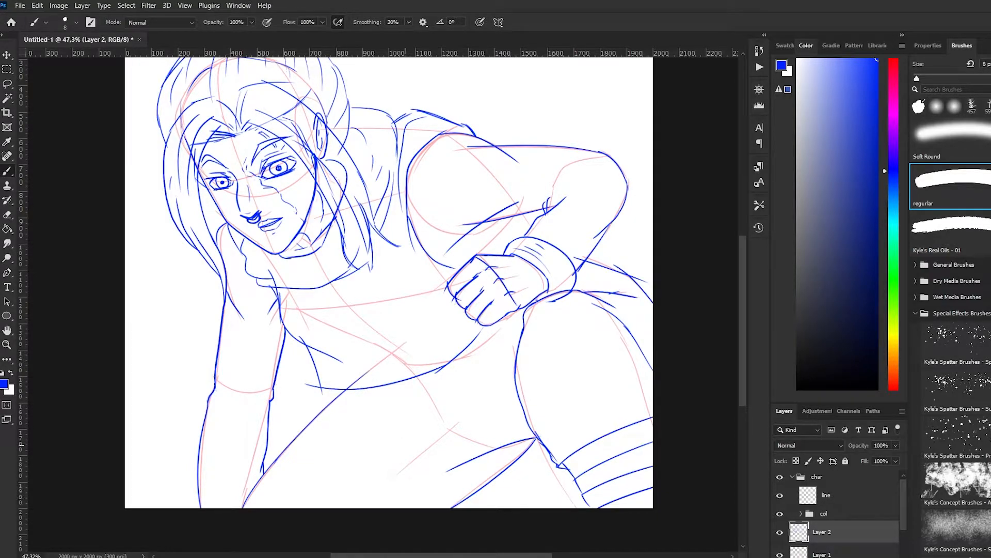
Sketch the waist contour and fold lines beneath the chest, running up toward the fist
drag(453, 361, 484, 354)
key(ctrl+z)
drag(455, 360, 515, 313)
drag(417, 379, 446, 380)
key(ctrl+z)
drag(428, 373, 526, 317)
drag(466, 351, 462, 360)
scroll(490, 364, down, 1)
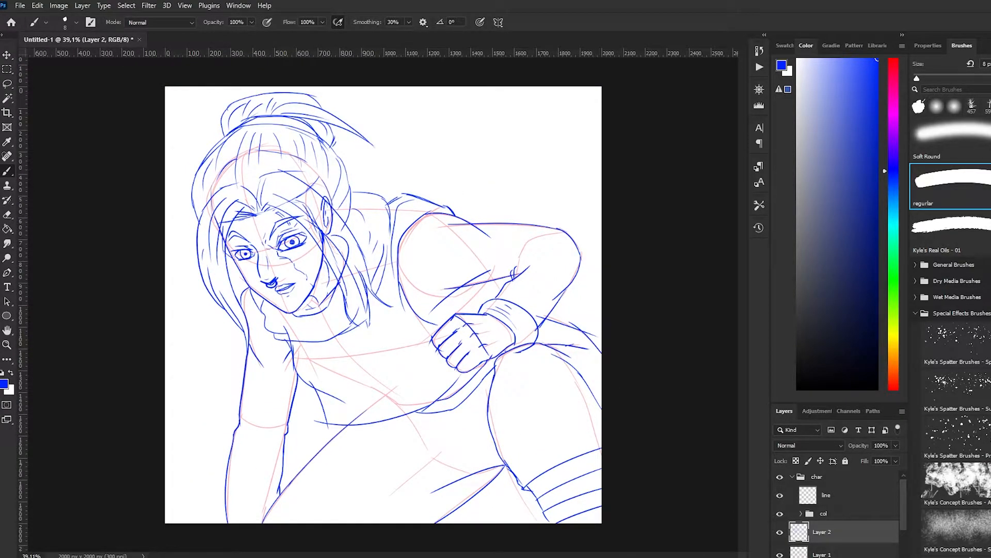
Sketch small outlined block letters for the word "CORP" across the chest
key(ctrl+z)
drag(379, 335, 378, 353)
drag(380, 336, 384, 352)
drag(390, 336, 392, 336)
drag(391, 340, 406, 343)
drag(405, 340, 415, 338)
Select the chest lettering with the Lasso and transform it to fit the chest
scroll(405, 345, up, 4)
key(l)
right_click(385, 328)
mouse_move(362, 323)
mouse_down()
mouse_move(403, 329)
mouse_move(406, 343)
mouse_up()
click(409, 438)
key(Return)
Add the remaining letter strokes of "CORP" and adjust the lettering with a lasso selection and Free Transform
key(b)
drag(398, 324, 407, 344)
mouse_move(404, 327)
mouse_down()
mouse_move(437, 352)
mouse_move(410, 338)
mouse_up()
key(l)
key(ctrl+t)
key(Return)
key(ctrl+d)
scroll(410, 346, down, 3)
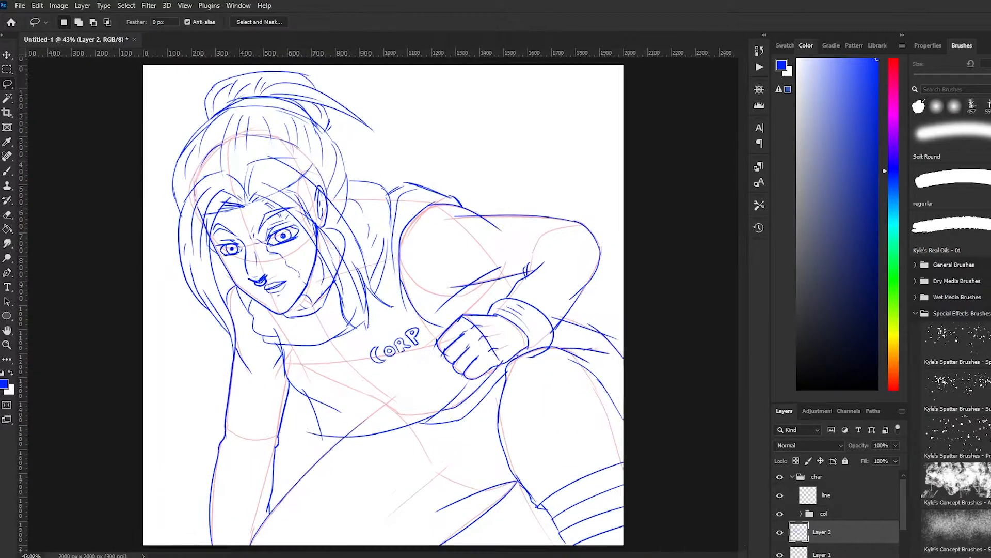
Add a curved fold line across the front of the collar beneath the chin
key(b)
drag(263, 313, 313, 323)
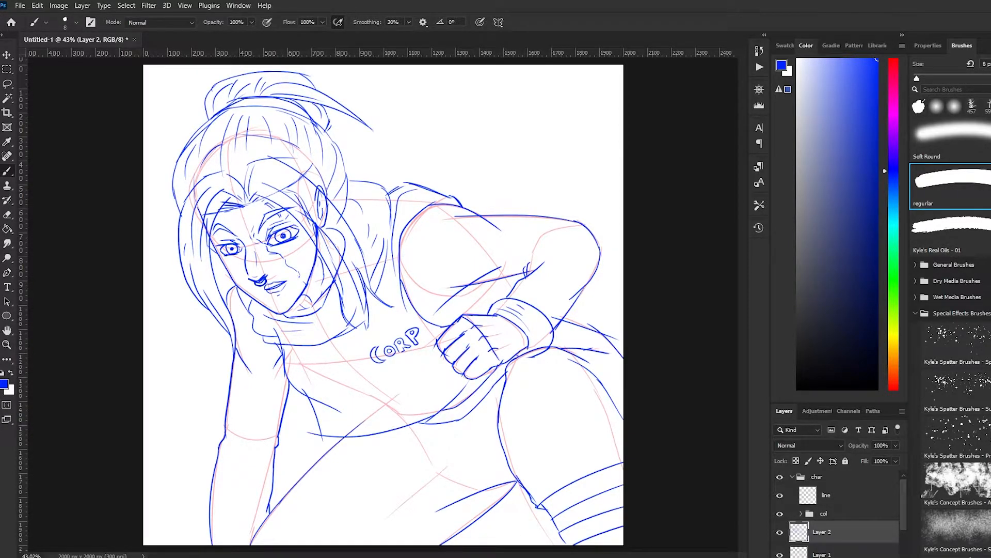
Sketch the supporting arm's contour with wavy, pointed shapes on both sides of it above the wrist
mouse_move(232, 340)
mouse_down()
mouse_move(219, 383)
mouse_move(226, 394)
mouse_up()
mouse_move(235, 354)
mouse_down()
mouse_move(247, 411)
mouse_move(271, 382)
mouse_up()
drag(278, 368, 288, 426)
drag(296, 389, 287, 408)
mouse_move(234, 358)
mouse_down()
mouse_move(269, 438)
mouse_move(281, 413)
mouse_up()
Sketch a banded cuff around the supporting arm's wrist with several stacked horizontal lines
drag(215, 438, 288, 440)
drag(218, 445, 285, 447)
mouse_move(217, 454)
mouse_down()
mouse_move(267, 454)
mouse_move(217, 454)
mouse_up()
drag(264, 455, 281, 453)
drag(282, 443, 282, 458)
mouse_move(215, 445)
mouse_down()
mouse_move(214, 479)
mouse_move(272, 461)
mouse_up()
drag(209, 471, 277, 473)
Add long tapering lines running down the supporting arm below the banded cuff
mouse_move(242, 472)
mouse_down()
mouse_move(243, 544)
mouse_move(230, 544)
mouse_up()
key(ctrl+z)
key(ctrl+z)
drag(243, 474, 247, 543)
mouse_move(253, 475)
mouse_down()
mouse_move(269, 520)
mouse_move(260, 524)
mouse_up()
key(ctrl+z)
Clean up stray sketch lines around both eyes and rework the corner and lid strokes
key(ctrl+z)
Refine the sketched lid outlines of both eyes with additional strokes
scroll(384, 283, down, 2)
scroll(294, 274, down, 1)
scroll(294, 275, up, 7)
drag(305, 236, 338, 229)
mouse_move(233, 252)
mouse_down()
mouse_move(341, 221)
mouse_move(302, 240)
mouse_move(341, 223)
mouse_move(328, 225)
mouse_up()
drag(230, 250, 262, 252)
drag(253, 244, 261, 255)
drag(236, 248, 257, 249)
Erase the brow over her left eye and redraw it as a steep, angry slant
key(e)
drag(322, 193, 287, 222)
mouse_move(312, 200)
mouse_down()
mouse_move(285, 226)
mouse_move(311, 200)
mouse_up()
key(b)
drag(280, 225, 291, 231)
drag(291, 231, 316, 191)
drag(312, 196, 327, 189)
key(e)
mouse_move(250, 230)
mouse_down()
mouse_move(219, 223)
mouse_move(252, 235)
mouse_up()
key(b)
drag(213, 238, 224, 234)
key(e)
drag(339, 220, 313, 231)
mouse_move(313, 230)
mouse_down()
mouse_move(303, 231)
mouse_move(327, 213)
mouse_move(306, 241)
mouse_up()
key(b)
mouse_move(314, 219)
mouse_down()
mouse_move(329, 219)
mouse_move(327, 231)
mouse_move(330, 215)
mouse_up()
Erase part of her right eye, redraw its lids and pupil, and touch up the lines around her left eye
key(ctrl+z)
key(ctrl+z)
Redraw the smirking lips, strengthen the eye lines, and adjust a lassoed facial feature with Free Transform
key(ctrl+z)
key(e)
mouse_move(234, 253)
mouse_down()
mouse_move(255, 245)
mouse_move(248, 234)
mouse_move(216, 236)
mouse_move(247, 234)
mouse_up()
key(b)
drag(228, 245, 263, 248)
mouse_move(229, 251)
mouse_down()
mouse_move(253, 257)
mouse_move(245, 258)
mouse_up()
drag(260, 248, 250, 256)
key(ctrl+z)
drag(247, 245, 250, 251)
mouse_move(310, 242)
mouse_down()
mouse_move(334, 232)
mouse_move(322, 234)
mouse_up()
key(ctrl+z)
mouse_move(333, 216)
mouse_down()
mouse_move(330, 231)
mouse_move(278, 212)
mouse_up()
mouse_move(293, 309)
mouse_down()
mouse_move(334, 287)
mouse_move(332, 295)
mouse_up()
key(ctrl+z)
drag(332, 296, 298, 314)
drag(305, 227, 334, 212)
drag(303, 241, 339, 228)
mouse_move(241, 259)
mouse_down()
mouse_move(307, 223)
mouse_move(297, 246)
mouse_move(323, 231)
mouse_up()
key(l)
key(ctrl+t)
key(Return)
key(ctrl+d)
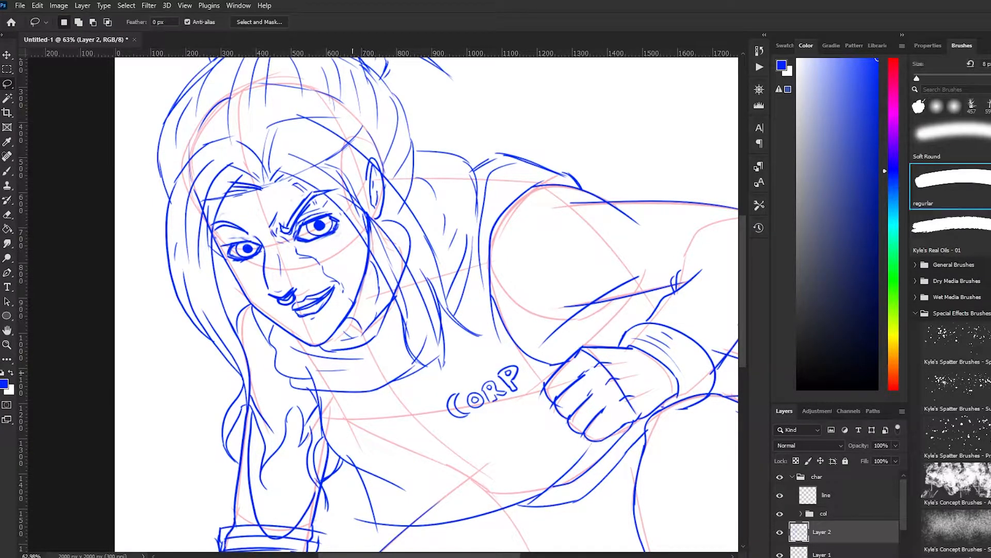
Add slanted hatching lines across her left cheek and a short accent stroke at the brow
key(b)
drag(303, 252, 342, 236)
drag(316, 260, 355, 243)
mouse_move(326, 272)
mouse_down()
mouse_move(354, 259)
mouse_move(350, 273)
mouse_up()
drag(322, 198, 306, 213)
Sketch a large round pad on the bent elbow, refine the surrounding arm lines, and add a shape behind the fist
scroll(635, 318, down, 3)
mouse_move(635, 317)
mouse_down()
mouse_move(506, 285)
mouse_move(532, 256)
mouse_up()
mouse_move(577, 201)
mouse_down()
mouse_move(553, 209)
mouse_move(607, 231)
mouse_up()
drag(542, 247, 509, 293)
drag(607, 264, 561, 321)
drag(613, 213, 611, 261)
drag(521, 229, 594, 200)
mouse_move(488, 197)
mouse_down()
mouse_move(438, 198)
mouse_move(614, 202)
mouse_up()
key(ctrl+z)
mouse_move(472, 271)
mouse_down()
mouse_move(530, 254)
mouse_move(467, 302)
mouse_move(488, 305)
mouse_up()
drag(512, 263, 515, 276)
Sketch fold lines along the shoulder and down the area behind the neck
drag(449, 176, 470, 192)
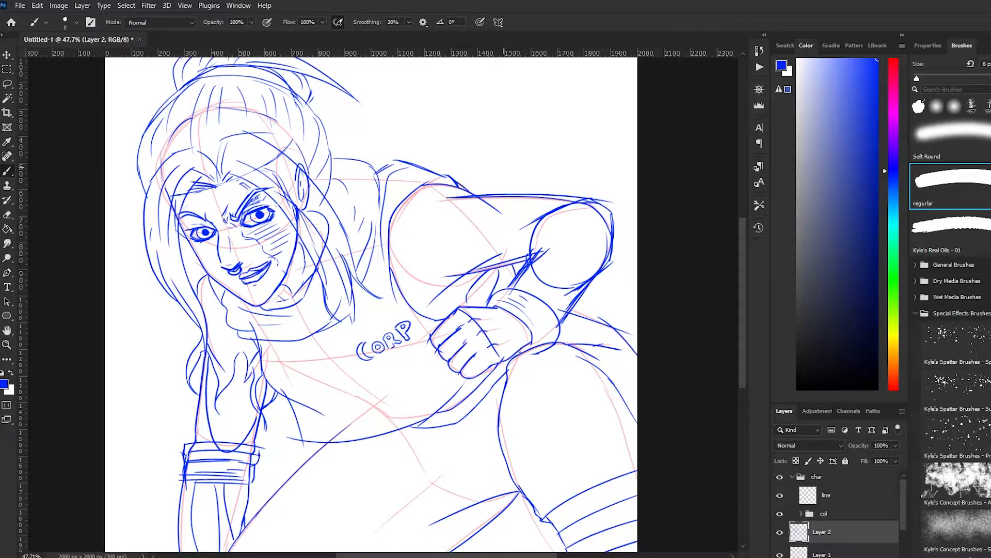
drag(326, 161, 373, 167)
drag(349, 168, 342, 235)
drag(377, 178, 363, 233)
Hide Layer 1, reset the brush color to black, lower Layer 2's opacity, and make the line layer active
scroll(520, 407, down, 1)
click(780, 555)
key(d)
click(827, 495)
click(822, 532)
click(896, 445)
drag(896, 458, 859, 459)
key(Return)
click(827, 495)
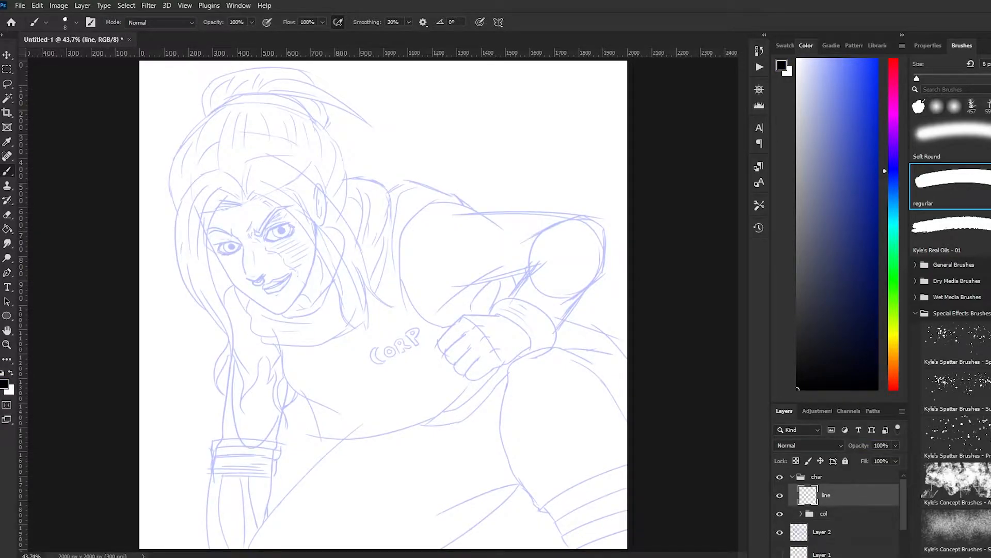
Ink her left eye in black with thick lids, a ringed iris, a solid pupil, and the inner brow crease
scroll(189, 219, up, 2)
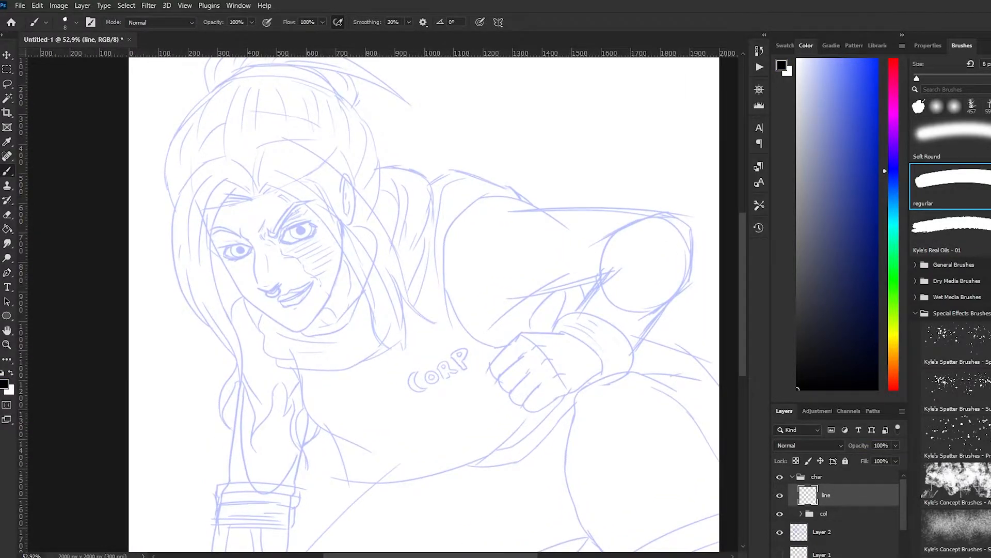
mouse_move(276, 236)
mouse_down()
mouse_move(287, 220)
mouse_move(355, 208)
mouse_move(351, 193)
mouse_up()
scroll(275, 244, up, 7)
mouse_move(295, 214)
mouse_down()
mouse_move(340, 198)
mouse_move(289, 223)
mouse_move(334, 191)
mouse_move(291, 238)
mouse_up()
key(ctrl+z)
key(ctrl+z)
drag(306, 243, 356, 223)
key(ctrl+z)
mouse_move(353, 210)
mouse_down()
mouse_move(352, 224)
mouse_move(341, 203)
mouse_move(318, 214)
mouse_move(331, 209)
mouse_move(333, 223)
mouse_move(321, 227)
mouse_up()
key(ctrl+z)
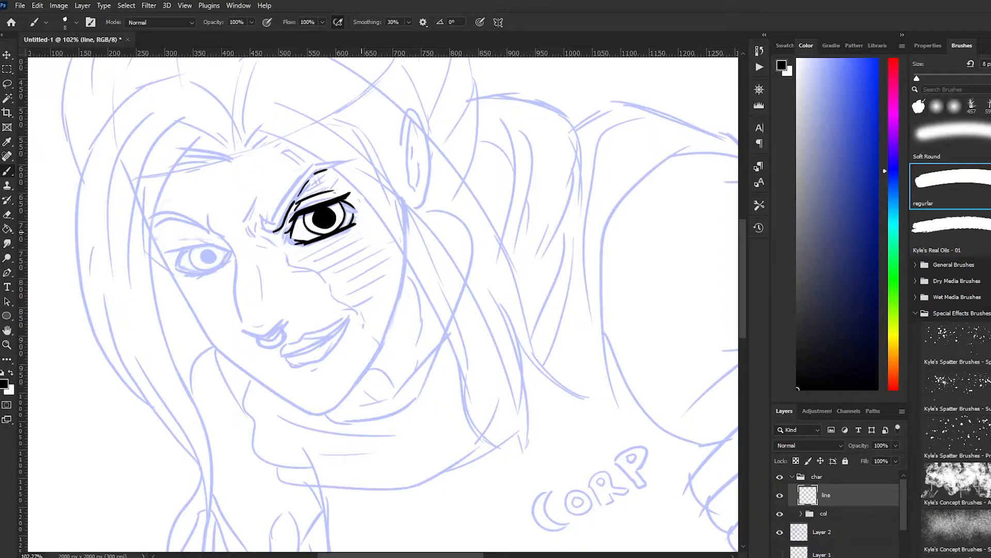
mouse_move(167, 253)
mouse_down()
mouse_move(218, 242)
mouse_move(225, 250)
mouse_move(219, 238)
mouse_up()
key(ctrl+z)
drag(194, 247, 219, 241)
mouse_move(206, 244)
mouse_down()
mouse_move(164, 251)
mouse_move(213, 237)
mouse_move(178, 244)
mouse_up()
mouse_move(176, 248)
mouse_down()
mouse_move(161, 246)
mouse_move(214, 239)
mouse_up()
key(ctrl+z)
key(ctrl+z)
key(ctrl+z)
key(ctrl+z)
key(ctrl+z)
key(ctrl+z)
key(ctrl+z)
key(ctrl+z)
key(ctrl+z)
drag(199, 247, 215, 239)
key(ctrl+z)
drag(211, 241, 228, 247)
drag(210, 243, 248, 243)
mouse_move(146, 257)
mouse_down()
mouse_move(122, 250)
mouse_move(173, 245)
mouse_move(180, 222)
mouse_move(246, 233)
mouse_up()
key(ctrl+z)
Ink the thick, tapered upper eyelid line of her right eye
key(ctrl+z)
key(ctrl+z)
key(ctrl+z)
key(ctrl+z)
key(e)
key(b)
drag(184, 242, 247, 231)
mouse_move(241, 234)
mouse_down()
mouse_move(195, 240)
mouse_move(246, 230)
mouse_move(258, 238)
mouse_up()
key(ctrl+z)
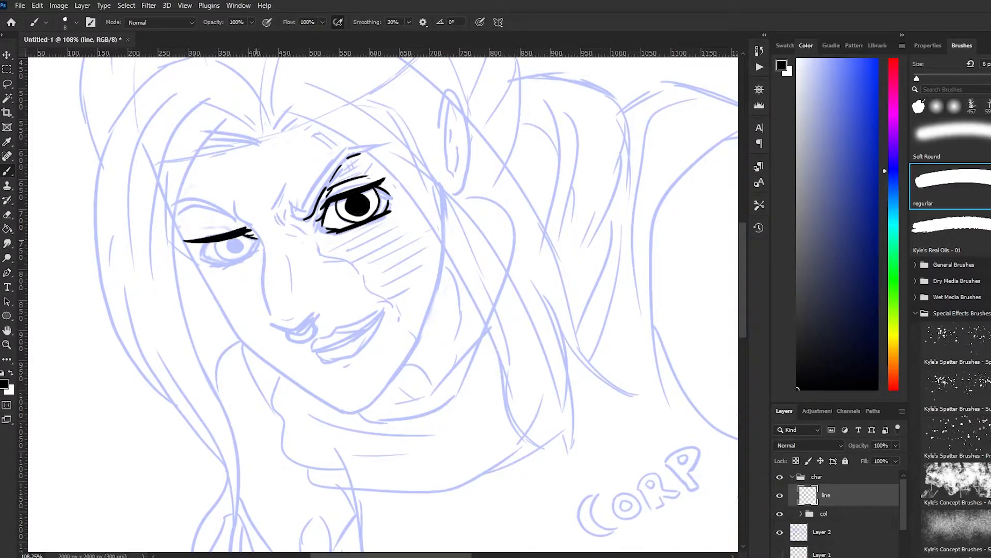
key(ctrl+z)
drag(209, 264, 256, 251)
key(ctrl+z)
key(ctrl+z)
key(ctrl+z)
key(z)
key(ctrl+z)
Ink the lower lid, side edge, and corner lashes of her right eye, cleaning the strokes with the Eraser
key(ctrl+z)
key(z)
click(229, 267)
key(ctrl+z)
key(ctrl+z)
key(ctrl+z)
drag(176, 253, 212, 268)
drag(183, 265, 203, 267)
key(ctrl+z)
drag(195, 222, 180, 248)
key(e)
mouse_move(283, 228)
mouse_down()
mouse_move(154, 226)
mouse_move(217, 206)
mouse_move(270, 212)
mouse_up()
mouse_move(162, 218)
mouse_down()
mouse_move(263, 197)
mouse_move(254, 201)
mouse_move(282, 241)
mouse_move(198, 267)
mouse_up()
key(ctrl+z)
drag(291, 236, 205, 264)
drag(289, 231, 278, 240)
drag(255, 203, 283, 209)
drag(190, 215, 180, 242)
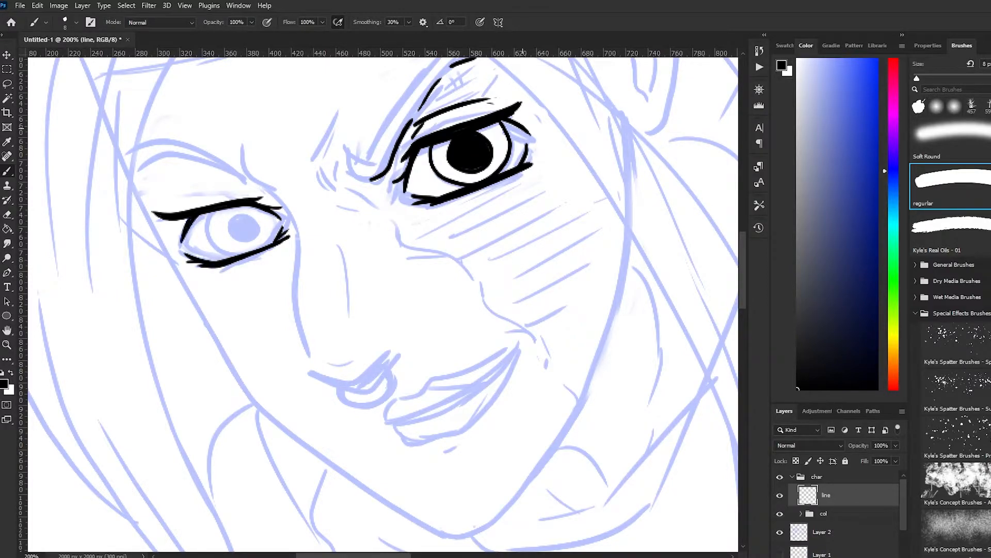
Try inking the iris ring and solid pupil of her right eye, and undo those strokes
drag(213, 210, 231, 258)
drag(266, 211, 270, 245)
key(ctrl+z)
key(ctrl+z)
mouse_move(227, 218)
mouse_down()
mouse_move(237, 215)
mouse_move(246, 234)
mouse_up()
scroll(328, 172, down, 1)
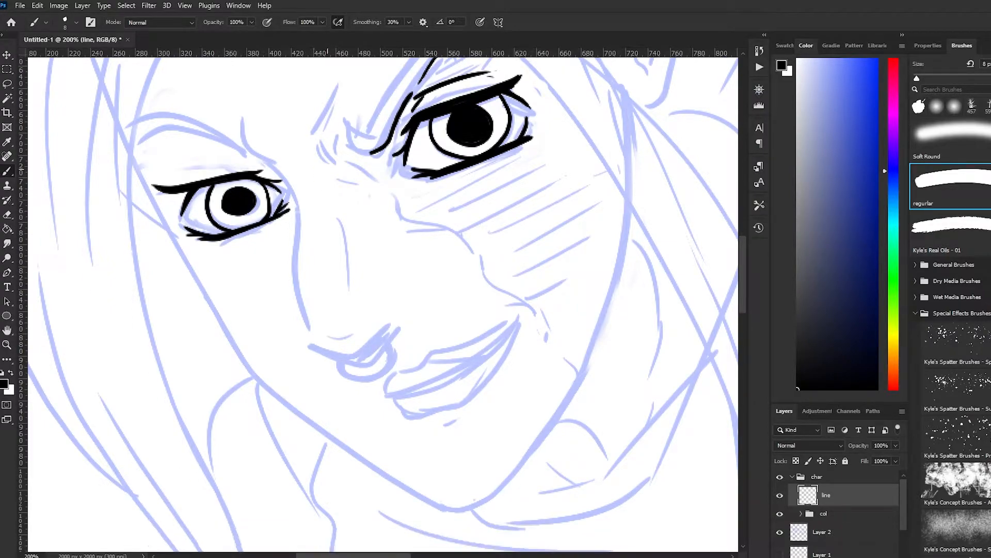
scroll(328, 172, down, 6)
key(ctrl+z)
key(ctrl+z)
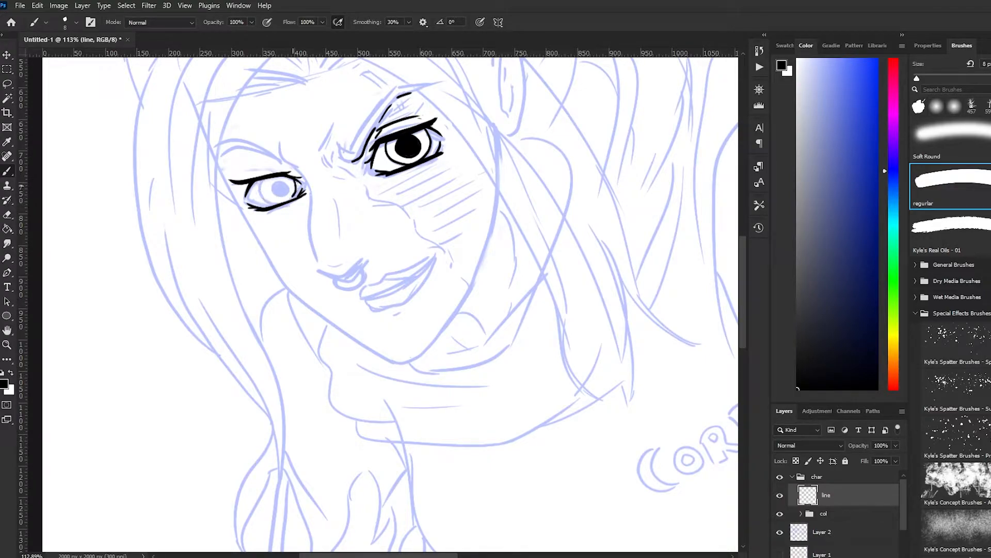
Ink the iris ring and solid black pupil of her right eye
drag(295, 180, 279, 181)
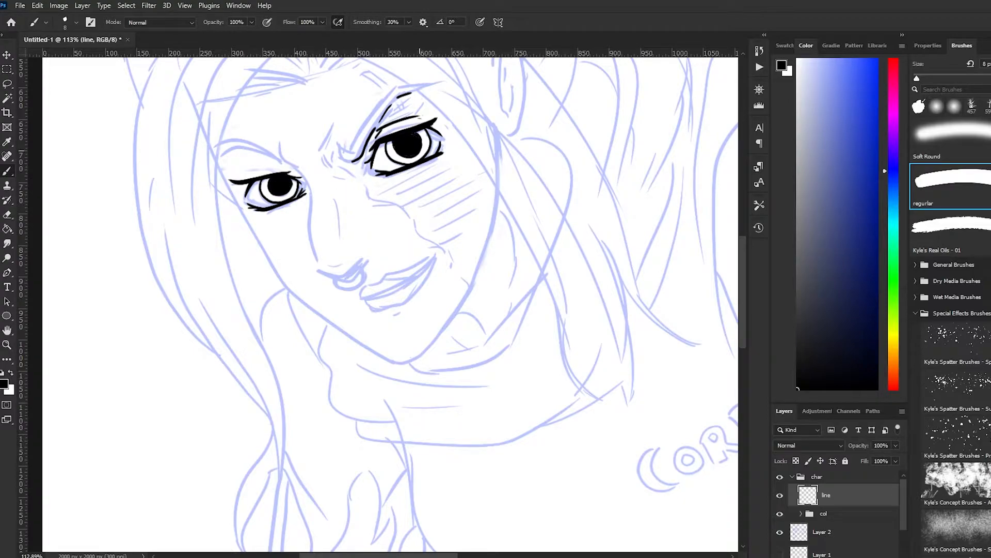
scroll(433, 429, down, 5)
scroll(292, 210, up, 7)
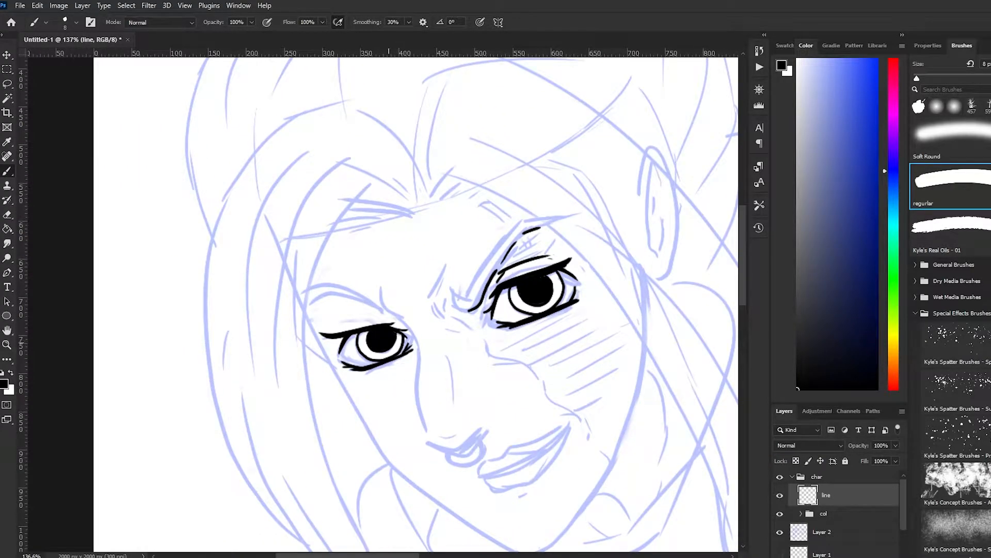
Ink the frown creases between her brows, the nose bridge and side lines, the nostrils, and the septum ring
drag(441, 263, 437, 293)
mouse_move(442, 300)
mouse_down()
mouse_move(468, 310)
mouse_move(483, 341)
mouse_up()
drag(400, 318, 426, 432)
key(ctrl+z)
mouse_move(429, 440)
mouse_down()
mouse_move(458, 450)
mouse_move(484, 427)
mouse_move(486, 454)
mouse_move(474, 440)
mouse_move(466, 458)
mouse_move(476, 448)
mouse_up()
key(ctrl+z)
key(ctrl+z)
key(ctrl+z)
key(ctrl+z)
key(ctrl+z)
mouse_move(481, 441)
mouse_down()
mouse_move(488, 428)
mouse_move(454, 435)
mouse_up()
drag(448, 358, 459, 408)
drag(484, 410, 493, 427)
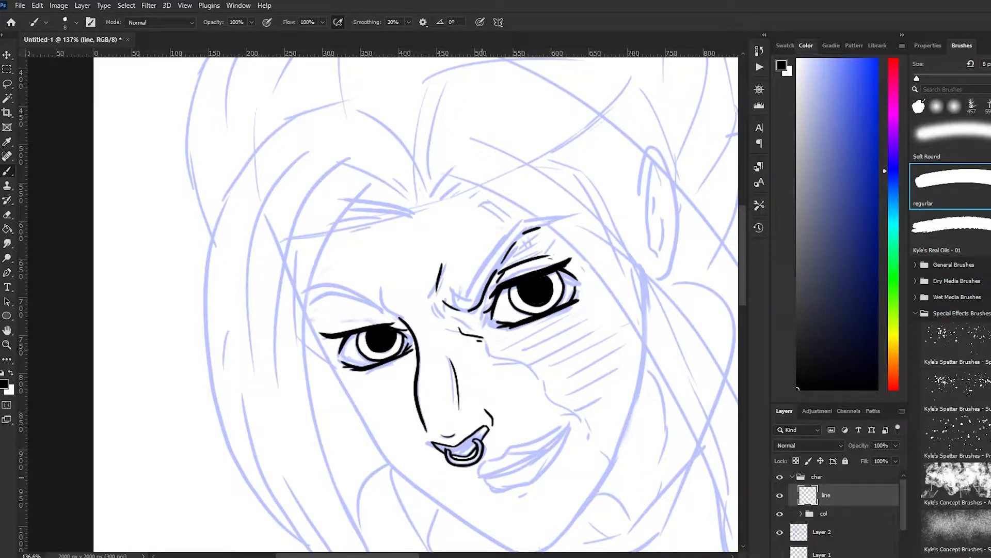
Try inking the parting line between her lips, and undo those strokes
key(ctrl+z)
mouse_move(474, 481)
mouse_down()
mouse_move(495, 456)
mouse_move(568, 423)
mouse_move(466, 480)
mouse_up()
key(ctrl+z)
key(ctrl+z)
drag(467, 479, 569, 423)
key(ctrl+z)
key(ctrl+z)
drag(474, 481, 494, 470)
drag(485, 462, 460, 487)
mouse_move(460, 487)
mouse_down()
mouse_move(485, 480)
mouse_move(533, 436)
mouse_up()
drag(494, 471, 532, 436)
Ink the slanted parting line of her mouth and the broken contour of the lower lip
key(ctrl+z)
key(ctrl+z)
key(ctrl+z)
key(ctrl+z)
drag(469, 486, 560, 434)
key(ctrl+z)
mouse_move(559, 433)
mouse_down()
mouse_move(478, 497)
mouse_move(502, 500)
mouse_move(544, 474)
mouse_up()
mouse_move(547, 469)
mouse_down()
mouse_move(559, 440)
mouse_move(549, 462)
mouse_up()
key(ctrl+z)
key(ctrl+z)
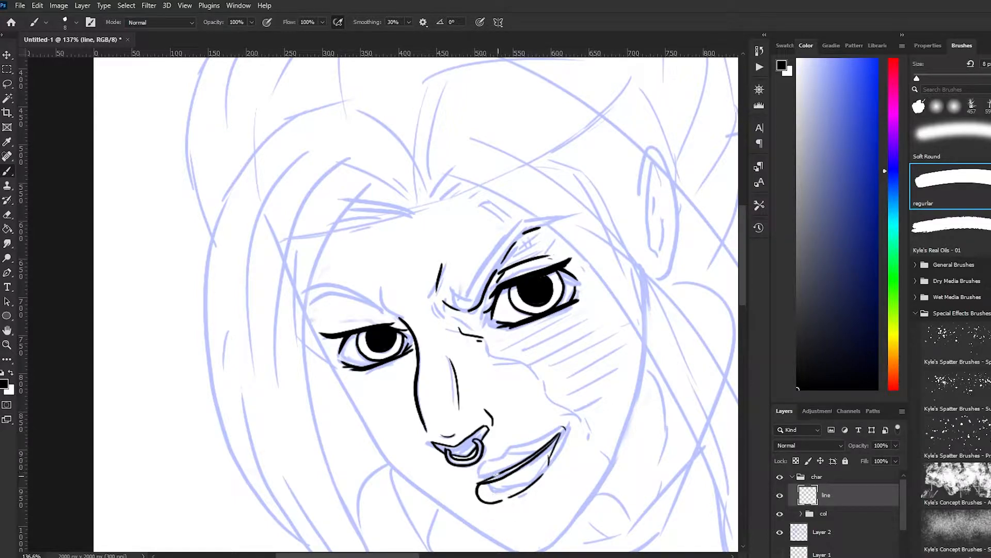
Try inking the contour of her upper lip, and undo those strokes
mouse_move(504, 467)
mouse_down()
mouse_move(498, 476)
mouse_move(483, 465)
mouse_move(473, 484)
mouse_up()
key(ctrl+z)
key(.)
key(ctrl+z)
key(ctrl+z)
key(ctrl+z)
mouse_move(497, 456)
mouse_down()
mouse_move(522, 452)
mouse_move(494, 457)
mouse_up()
key(ctrl+z)
Ink the thin upper lip contour from the center of the lip out to the raised mouth corner
key(ctrl+z)
key(.)
drag(481, 486, 498, 499)
key(ctrl+z)
mouse_move(494, 464)
mouse_down()
mouse_move(483, 467)
mouse_move(536, 441)
mouse_up()
key(ctrl+z)
key(ctrl+z)
drag(497, 453, 560, 433)
key(ctrl+z)
key(ctrl+z)
drag(497, 453, 564, 430)
Select the inked mouth with the Lasso, shift it slightly with Free Transform, and deselect it
scroll(517, 444, down, 1)
drag(517, 444, 494, 324)
key(l)
mouse_move(517, 290)
mouse_down()
mouse_move(454, 341)
mouse_move(517, 290)
mouse_up()
key(ctrl+t)
drag(483, 344, 488, 351)
key(Return)
key(ctrl+d)
Ink the small crease above the upper lip and the face outline from her right temple around the chin to her left cheek
alt+scroll(540, 439, up, 2)
key(b)
drag(437, 327, 442, 330)
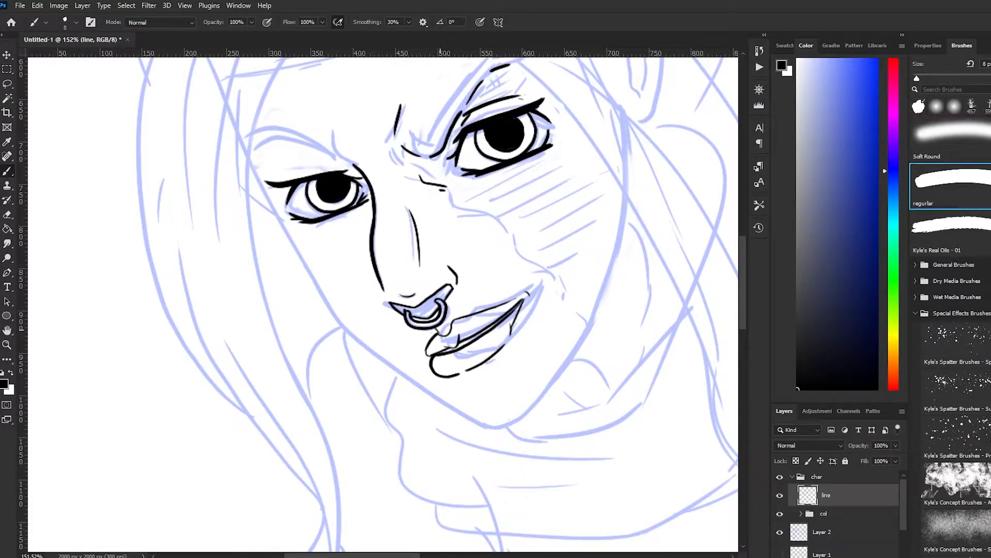
alt+scroll(382, 300, down, 2)
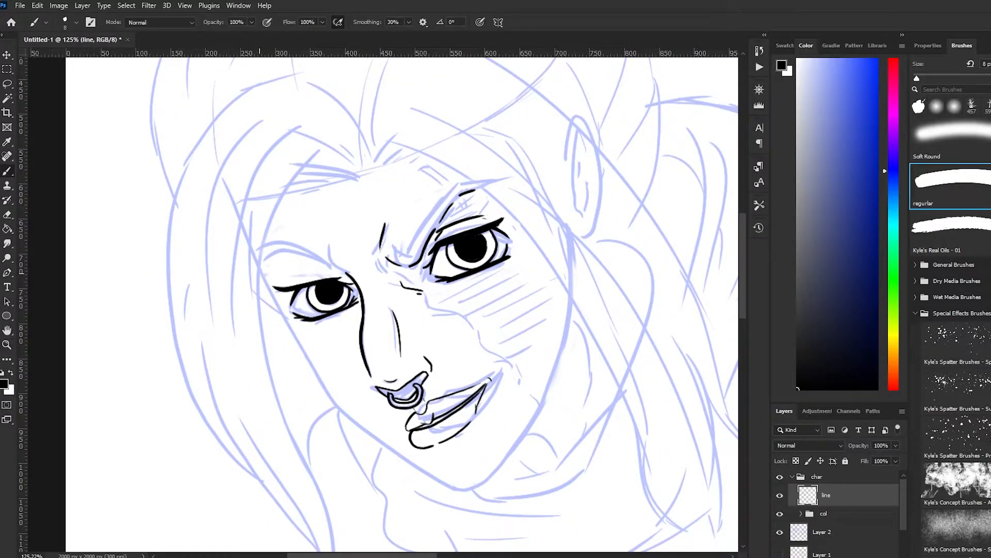
mouse_move(260, 276)
mouse_down()
mouse_move(345, 413)
mouse_move(394, 456)
mouse_move(471, 491)
mouse_move(509, 457)
mouse_move(547, 383)
mouse_move(571, 325)
mouse_move(570, 300)
mouse_up()
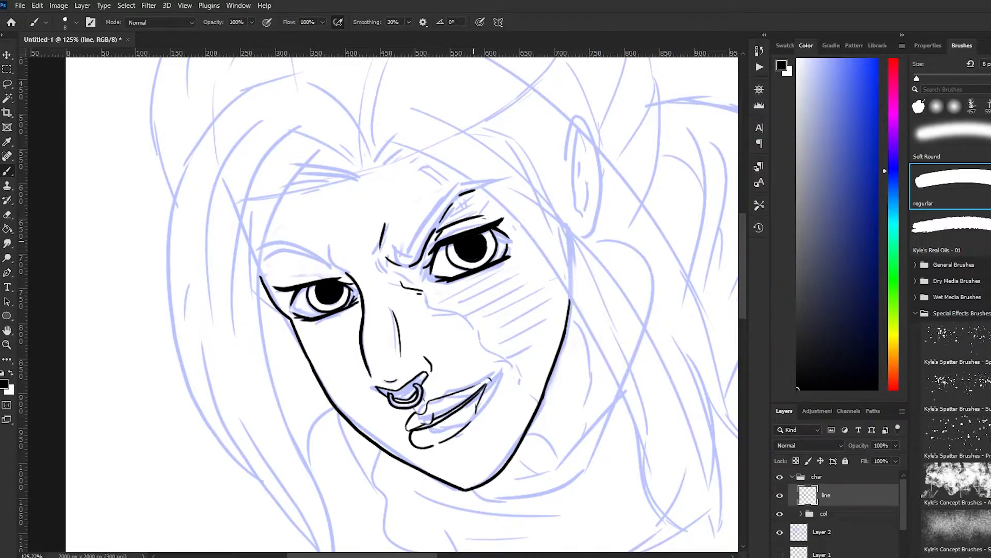
Ink thin scar lines above and below her left eye, the end of that brow, and the uneven contour across her left cheek
drag(477, 269, 489, 290)
drag(454, 210, 464, 232)
drag(473, 191, 486, 190)
drag(501, 309, 524, 347)
drag(504, 264, 525, 336)
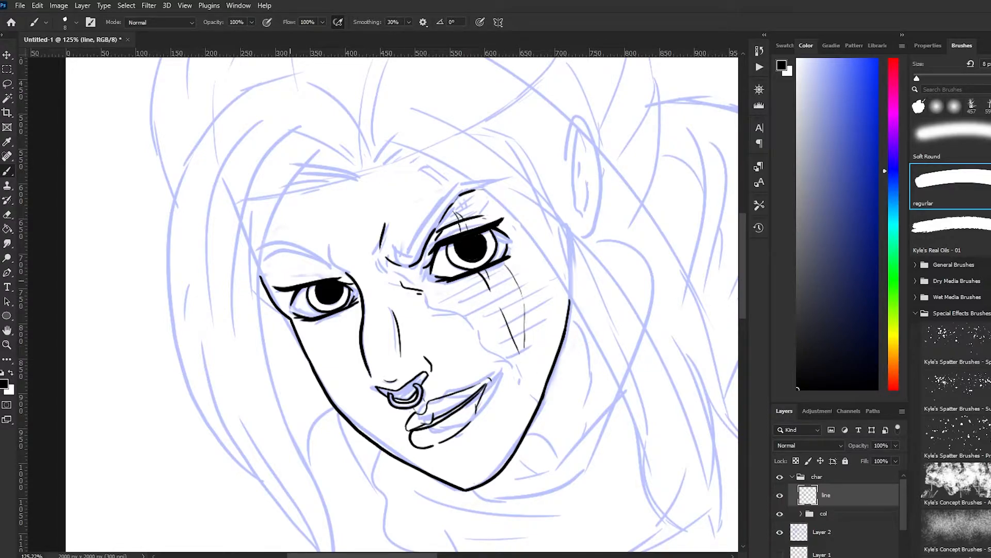
drag(484, 215, 510, 212)
drag(448, 305, 539, 398)
key(ctrl+z)
drag(439, 283, 537, 393)
Ink the arched eyebrow over her right eye and the hairline edge at the top of her forehead
drag(262, 267, 331, 265)
drag(274, 241, 330, 265)
scroll(204, 230, down, 10)
scroll(282, 252, up, 5)
drag(235, 187, 207, 184)
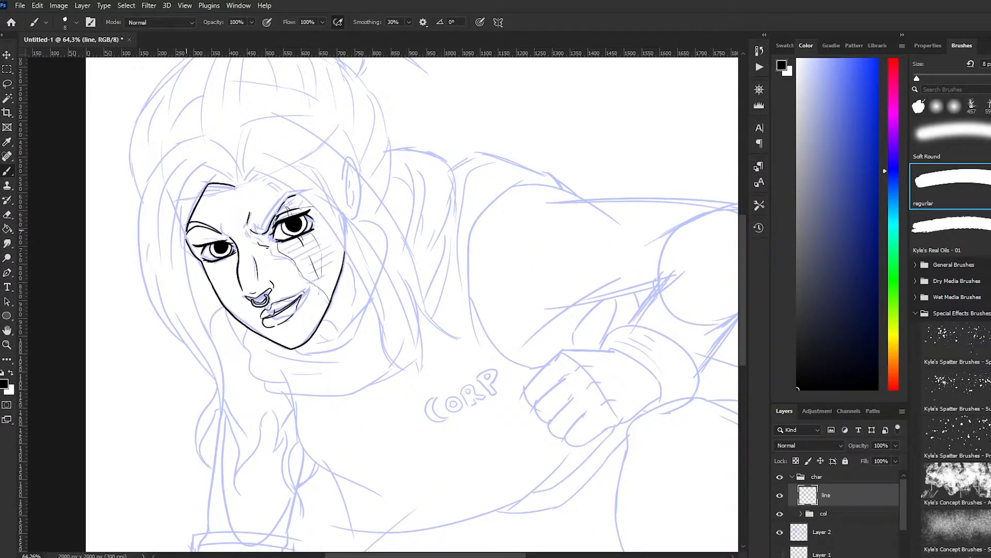
Ink the outline of the long hair lock on her right side, from the parting down to its pointed tip, redoing unsatisfying strokes
mouse_move(208, 184)
mouse_down()
mouse_move(185, 240)
mouse_move(221, 429)
mouse_up()
key(ctrl+z)
mouse_move(186, 254)
mouse_down()
mouse_move(205, 315)
mouse_move(216, 440)
mouse_move(202, 485)
mouse_up()
key(ctrl+z)
mouse_move(226, 415)
mouse_down()
mouse_move(240, 474)
mouse_move(187, 376)
mouse_up()
key(ctrl+z)
mouse_move(241, 476)
mouse_down()
mouse_move(210, 436)
mouse_move(164, 279)
mouse_up()
key(ctrl+z)
mouse_move(182, 341)
mouse_down()
mouse_move(160, 320)
mouse_move(225, 147)
mouse_move(242, 167)
mouse_up()
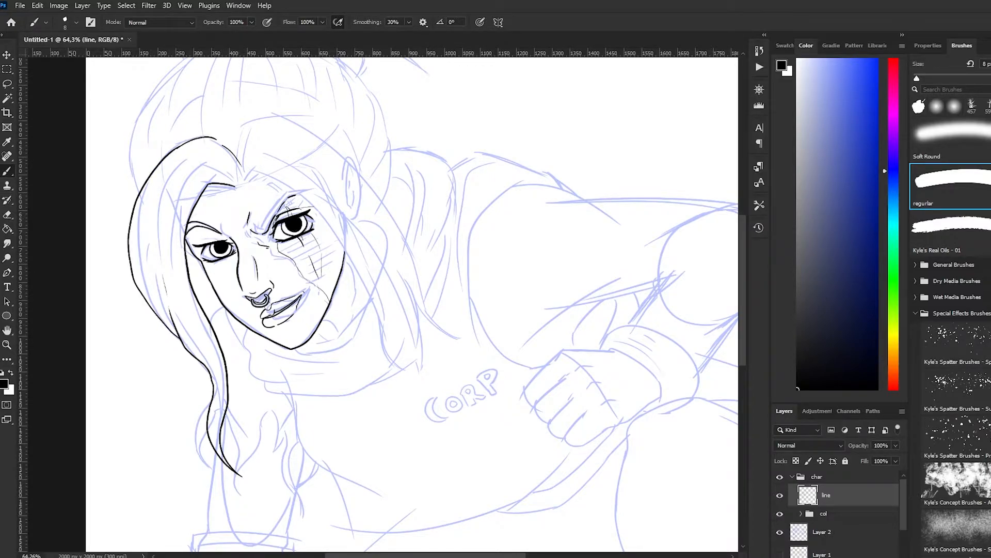
Ink thin tapered strand lines inside the hair lock on her right side
scroll(450, 262, down, 2)
drag(209, 199, 203, 256)
mouse_move(255, 176)
mouse_down()
mouse_move(268, 198)
mouse_move(272, 186)
mouse_up()
drag(250, 182, 208, 244)
drag(231, 199, 215, 287)
drag(226, 268, 257, 355)
drag(197, 207, 184, 262)
drag(193, 300, 205, 213)
Ink the outlines and pointed tips of the long hair locks falling on her left side from the parting
mouse_move(268, 198)
mouse_down()
mouse_move(241, 202)
mouse_move(283, 191)
mouse_move(364, 253)
mouse_move(413, 352)
mouse_up()
mouse_move(386, 305)
mouse_down()
mouse_move(346, 191)
mouse_move(309, 170)
mouse_up()
mouse_move(274, 171)
mouse_down()
mouse_move(278, 189)
mouse_move(302, 168)
mouse_up()
drag(274, 187, 341, 208)
drag(366, 242, 376, 259)
mouse_move(269, 168)
mouse_down()
mouse_move(279, 143)
mouse_move(313, 139)
mouse_move(484, 316)
mouse_up()
mouse_move(419, 289)
mouse_down()
mouse_move(406, 335)
mouse_move(366, 231)
mouse_up()
Ink the tip of her left ear and thin strand lines through the hair locks on that side
drag(368, 176, 371, 180)
drag(280, 151, 370, 197)
drag(314, 154, 333, 163)
drag(348, 194, 407, 259)
drag(381, 209, 417, 265)
Redraw the jaw line on her left side, cutting unwanted line work out with a Lasso selection
scroll(361, 233, up, 1)
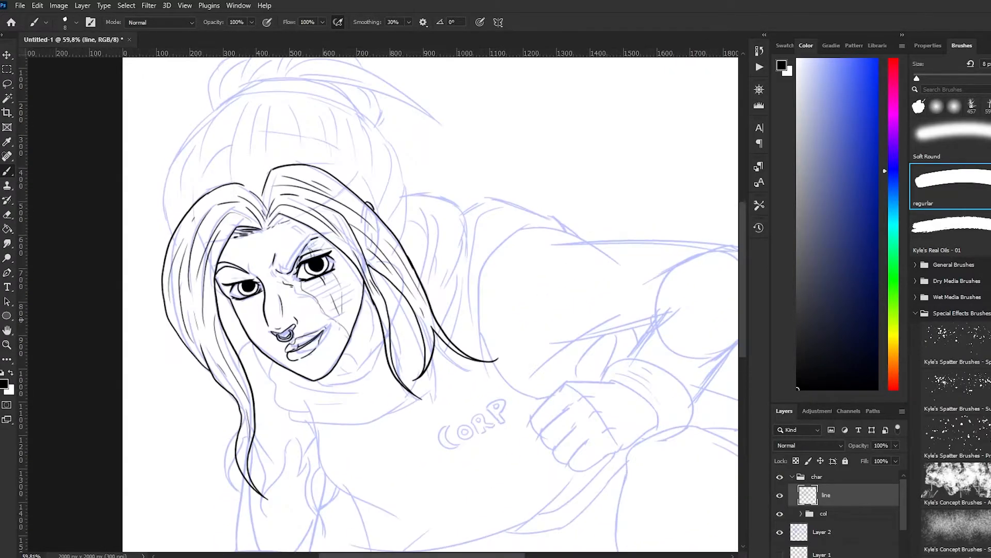
scroll(430, 304, up, 1)
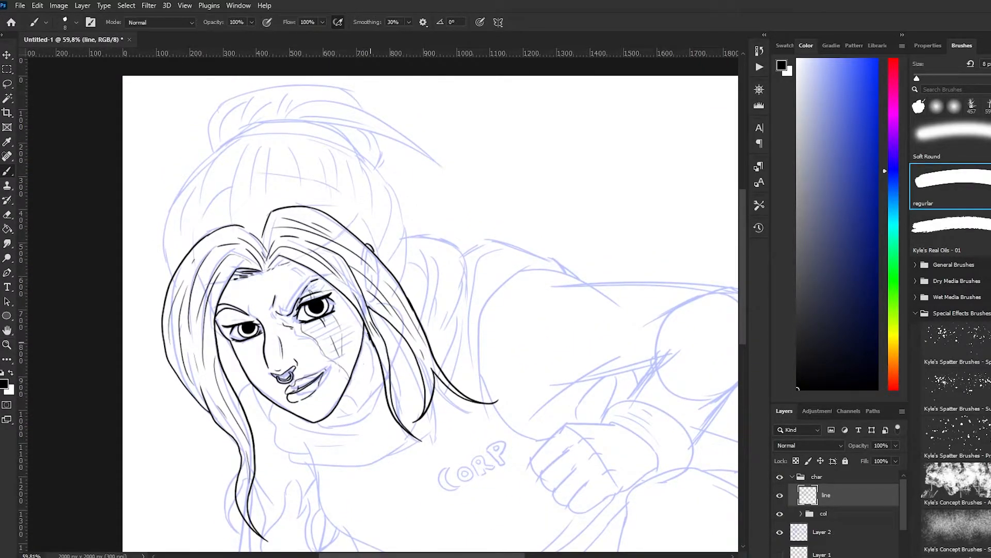
drag(333, 410, 363, 345)
key(ctrl+z)
drag(331, 413, 373, 342)
key(l)
scroll(289, 355, up, 5)
mouse_move(411, 307)
mouse_down()
mouse_move(361, 448)
mouse_move(409, 343)
mouse_up()
key(ctrl+x)
key(b)
drag(353, 451, 387, 409)
key(ctrl+z)
drag(353, 452, 391, 399)
Ink the outer contour of the pulled-back hair over the crown, from her right side around to her left side
scroll(427, 475, down, 3)
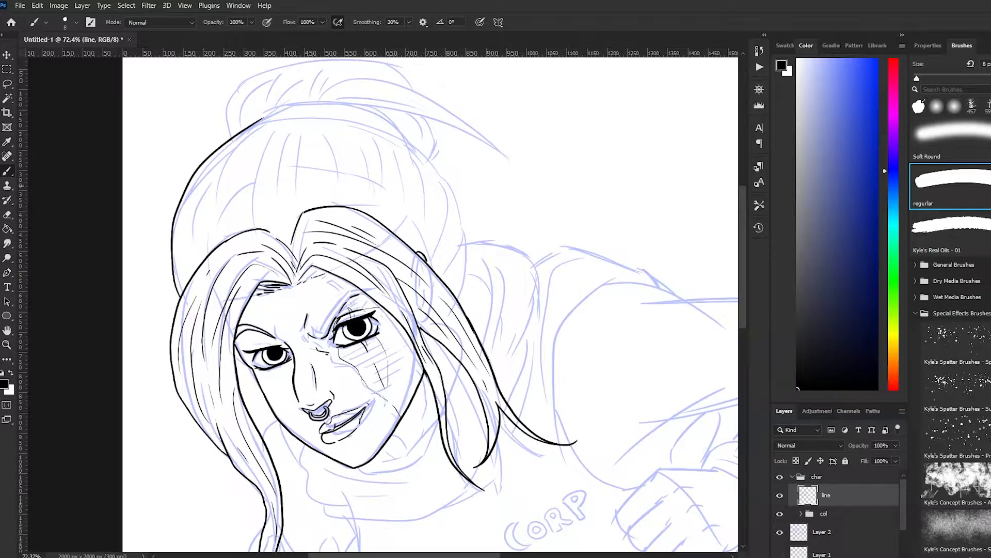
drag(176, 276, 260, 124)
mouse_move(257, 125)
mouse_down()
mouse_move(345, 126)
mouse_move(273, 123)
mouse_up()
key(ctrl+z)
drag(272, 123, 373, 128)
mouse_move(374, 129)
mouse_down()
mouse_move(411, 142)
mouse_move(462, 227)
mouse_up()
mouse_move(461, 226)
mouse_down()
mouse_move(457, 298)
mouse_move(443, 272)
mouse_up()
Ink thin strand lines following the curve of the crown hair on her left side and center
drag(431, 184, 446, 261)
drag(437, 219, 460, 278)
drag(413, 146, 432, 250)
drag(372, 139, 385, 217)
mouse_move(381, 142)
mouse_down()
mouse_move(395, 209)
mouse_move(413, 229)
mouse_up()
mouse_move(326, 128)
mouse_down()
mouse_move(342, 199)
mouse_move(355, 210)
mouse_up()
drag(370, 169, 362, 196)
Ink thin strand lines down the front and right side of the crown hair, and the curved band beneath the bun
drag(272, 128, 257, 210)
mouse_move(278, 131)
mouse_down()
mouse_move(266, 202)
mouse_move(279, 189)
mouse_up()
mouse_move(305, 126)
mouse_down()
mouse_move(308, 205)
mouse_move(322, 150)
mouse_up()
mouse_move(250, 142)
mouse_down()
mouse_move(233, 211)
mouse_move(217, 227)
mouse_up()
drag(212, 177, 206, 211)
drag(204, 177, 187, 272)
drag(255, 123, 404, 135)
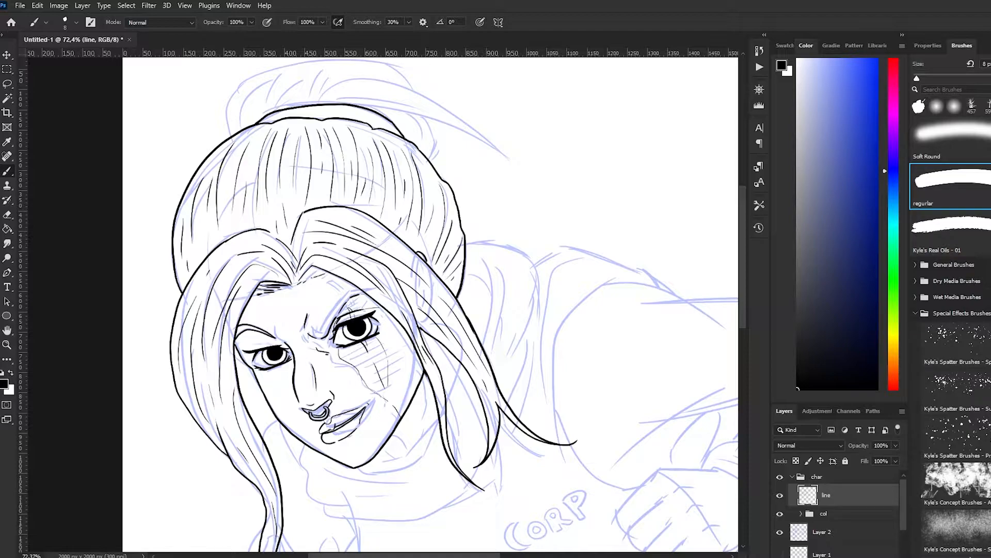
scroll(431, 304, up, 2)
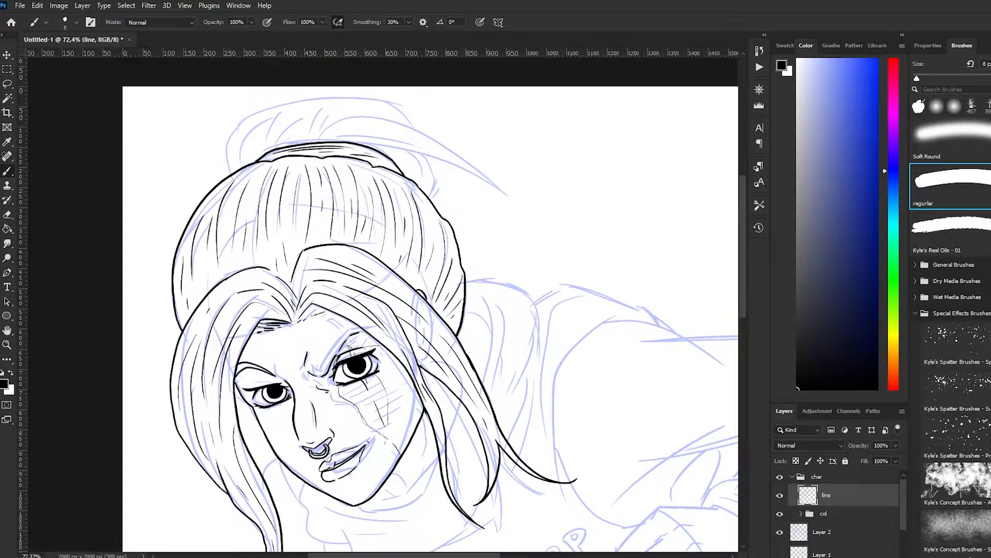
Ink the loose hair tail sweeping from the bun out to her left side, with strand lines along it
drag(319, 140, 371, 119)
mouse_move(365, 119)
mouse_down()
mouse_move(496, 180)
mouse_move(486, 198)
mouse_up()
key(ctrl+z)
Ink curved strand lines inside the bun above the crown and short lines at its base on her left
key(ctrl+z)
mouse_move(370, 119)
mouse_down()
mouse_move(411, 130)
mouse_move(501, 206)
mouse_up()
mouse_move(369, 147)
mouse_down()
mouse_move(411, 152)
mouse_move(502, 217)
mouse_up()
drag(333, 140, 424, 145)
drag(347, 139, 434, 152)
drag(380, 128, 461, 164)
mouse_move(429, 157)
mouse_down()
mouse_move(438, 185)
mouse_move(434, 159)
mouse_move(228, 139)
mouse_move(231, 171)
mouse_move(247, 150)
mouse_up()
Ink the outer contour of the high collar, from her right jaw under the chin and up behind the hair on her left
key(ctrl+z)
drag(316, 105, 290, 143)
drag(349, 103, 311, 135)
mouse_move(383, 108)
mouse_down()
mouse_move(357, 120)
mouse_move(386, 121)
mouse_move(419, 159)
mouse_up()
drag(397, 158, 425, 171)
scroll(413, 170, down, 3)
mouse_move(490, 421)
mouse_down()
mouse_move(385, 212)
mouse_move(401, 260)
mouse_up()
scroll(400, 259, up, 2)
key(ctrl+z)
mouse_move(208, 245)
mouse_down()
mouse_move(205, 261)
mouse_move(237, 307)
mouse_up()
mouse_move(228, 303)
mouse_down()
mouse_move(316, 315)
mouse_move(365, 287)
mouse_up()
key(ctrl+z)
drag(315, 316, 381, 259)
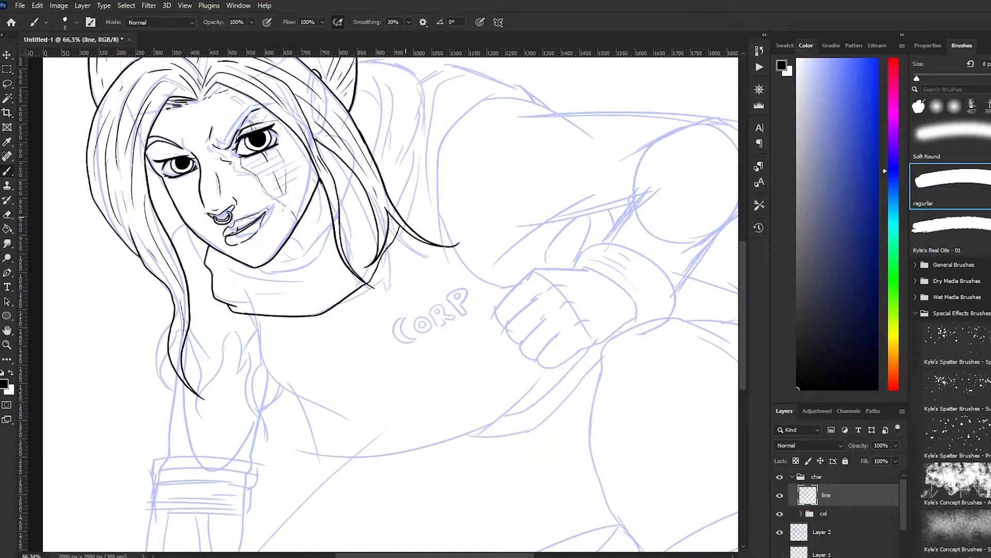
drag(358, 61, 428, 111)
drag(414, 127, 401, 218)
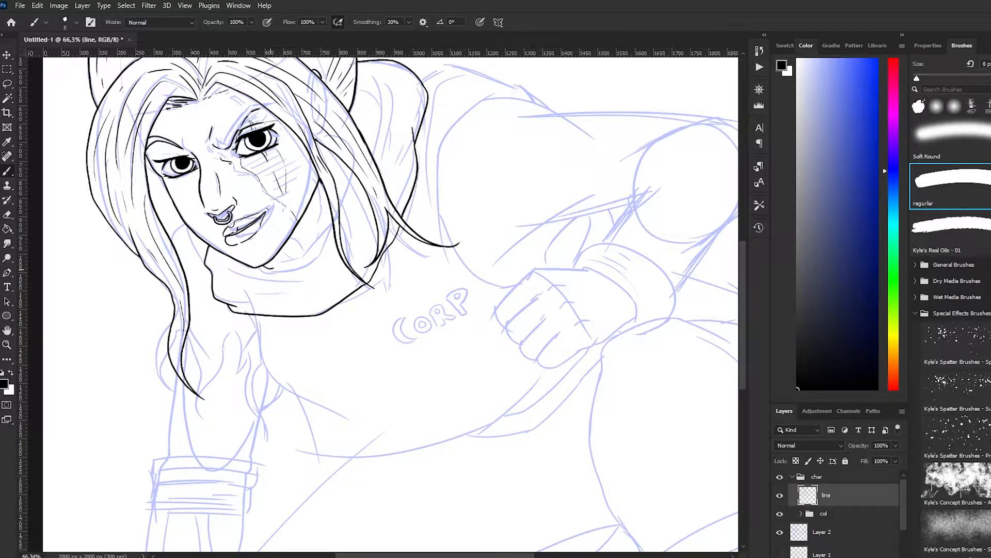
Ink the inner edge of the collar beneath the jaw on her left side
key(ctrl+z)
key(ctrl+z)
mouse_move(344, 165)
mouse_down()
mouse_move(337, 193)
mouse_move(336, 184)
mouse_move(265, 269)
mouse_up()
key(ctrl+z)
drag(327, 198, 263, 268)
key(ctrl+z)
mouse_move(328, 199)
mouse_down()
mouse_move(295, 256)
mouse_move(262, 267)
mouse_up()
Add short detail lines to the collar and neck between the jaw and the hair lock on her left
drag(289, 239, 301, 247)
key(ctrl+z)
drag(330, 208, 311, 222)
key(ctrl+z)
drag(319, 187, 320, 208)
drag(329, 152, 334, 162)
Ink thin fold lines across the front of the collar and down its raised part behind the hair on her left
scroll(333, 163, up, 3)
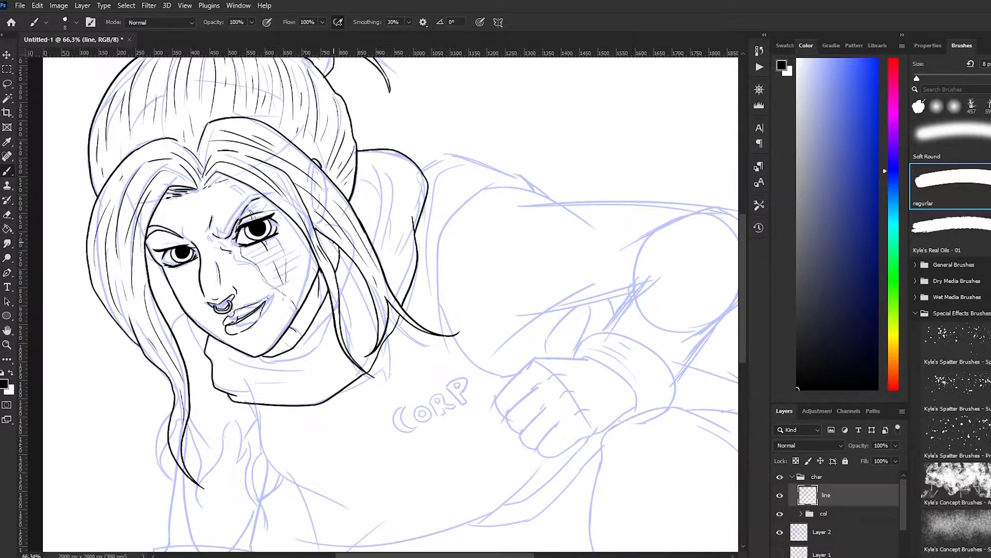
drag(214, 356, 323, 357)
drag(245, 385, 334, 386)
key(ctrl+z)
key(ctrl+z)
drag(233, 359, 295, 367)
drag(298, 399, 331, 380)
drag(353, 264, 341, 302)
drag(379, 173, 388, 248)
drag(403, 202, 393, 288)
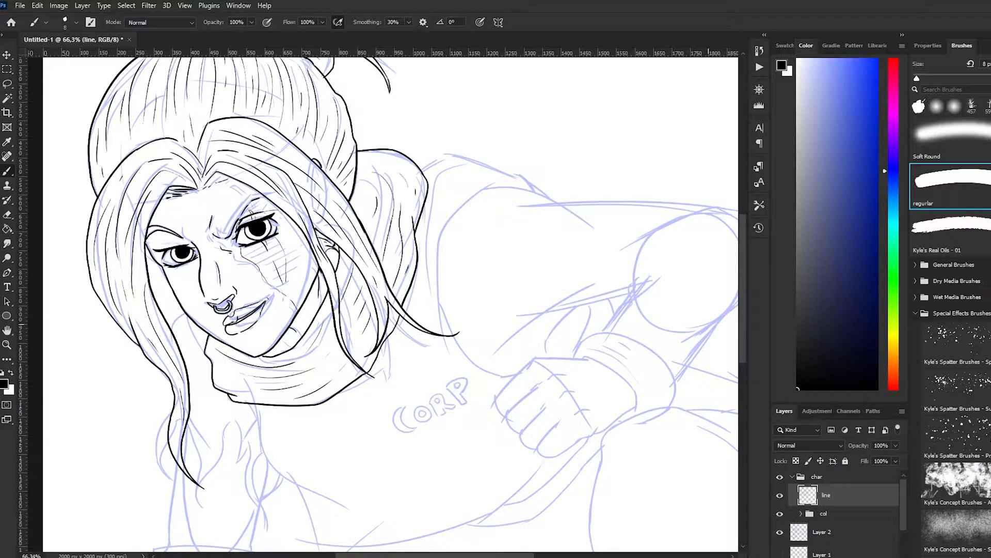
scroll(390, 304, down, 8)
scroll(390, 305, right, 7)
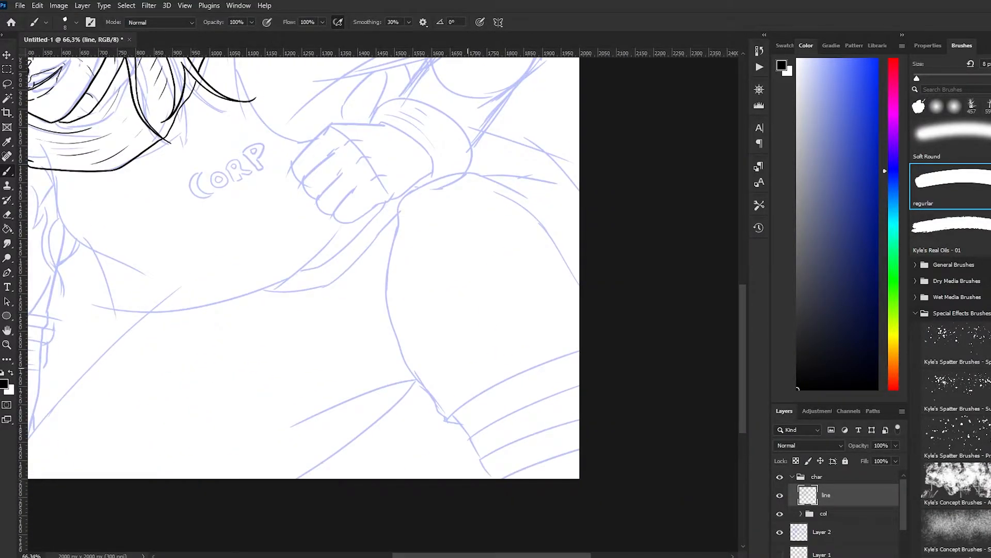
mouse_move(454, 418)
mouse_down()
mouse_move(491, 478)
mouse_move(580, 447)
mouse_up()
drag(481, 458, 581, 418)
drag(468, 436, 580, 383)
drag(452, 416, 581, 348)
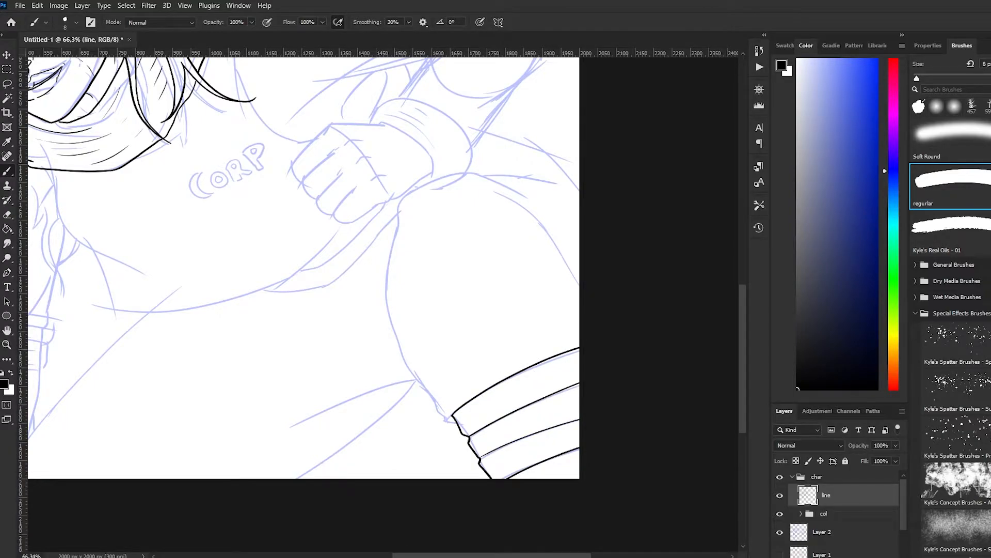
scroll(304, 258, down, 1)
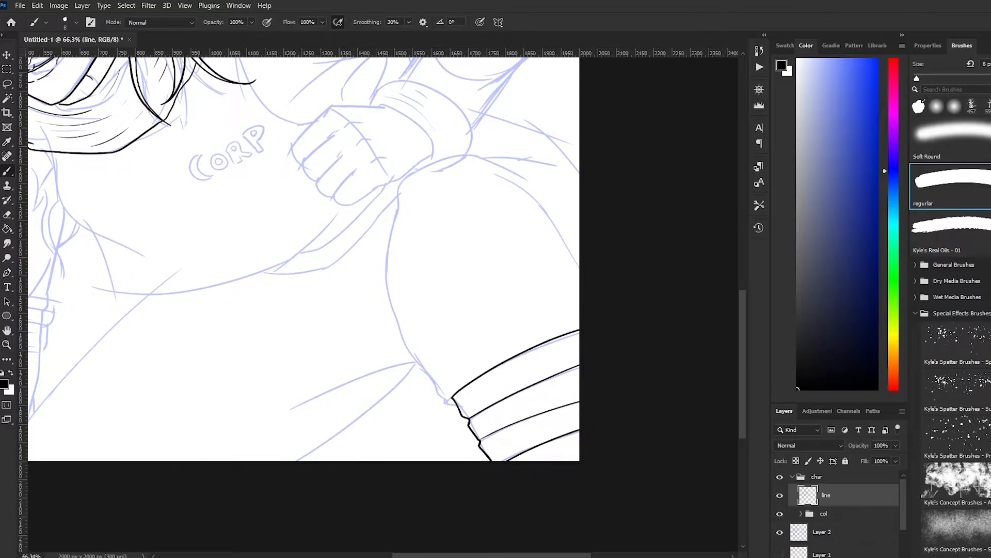
key(ctrl+z)
key(ctrl+z)
key(ctrl+z)
key(ctrl+z)
key(ctrl+z)
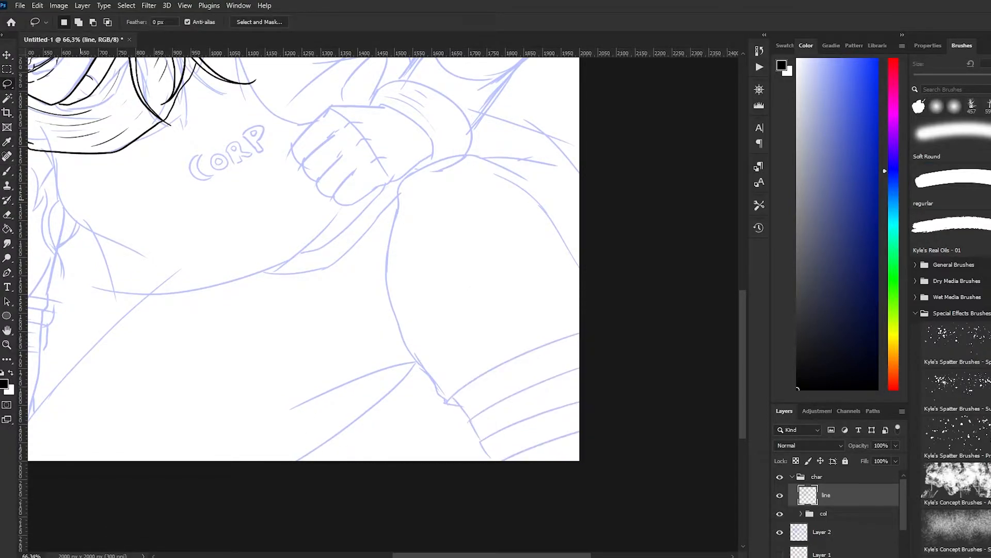
drag(581, 336, 446, 402)
key(ctrl+z)
drag(580, 338, 445, 402)
key(ctrl+z)
mouse_move(579, 329)
mouse_down()
mouse_move(448, 400)
mouse_move(460, 437)
mouse_up()
key(ctrl+z)
drag(447, 402, 477, 453)
drag(477, 453, 581, 404)
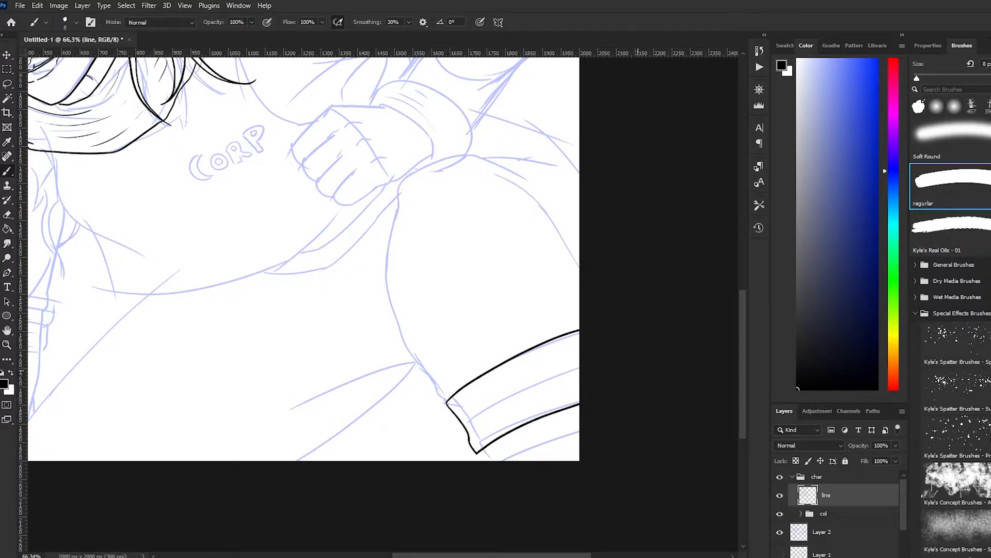
key(ctrl+z)
drag(446, 403, 475, 456)
drag(579, 410, 476, 455)
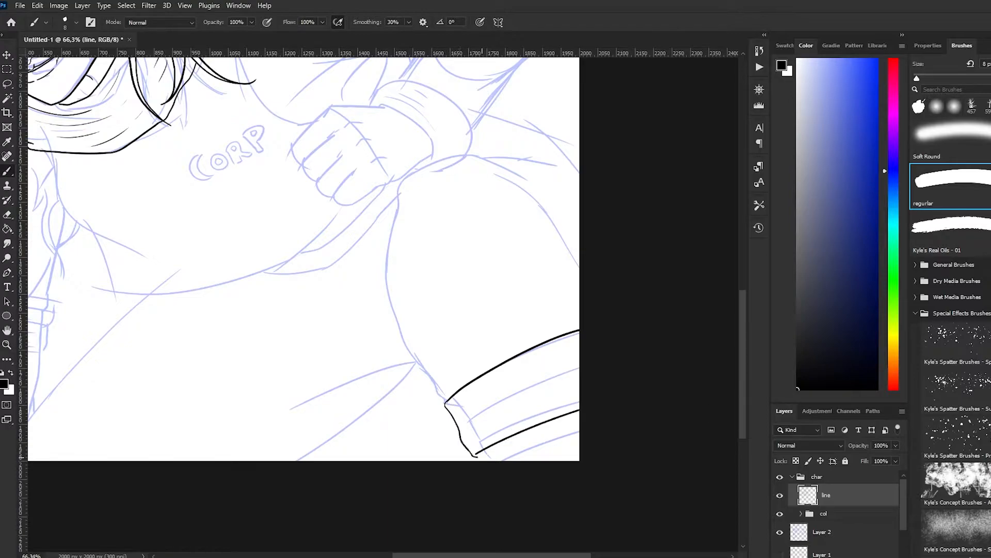
scroll(304, 258, up, 2)
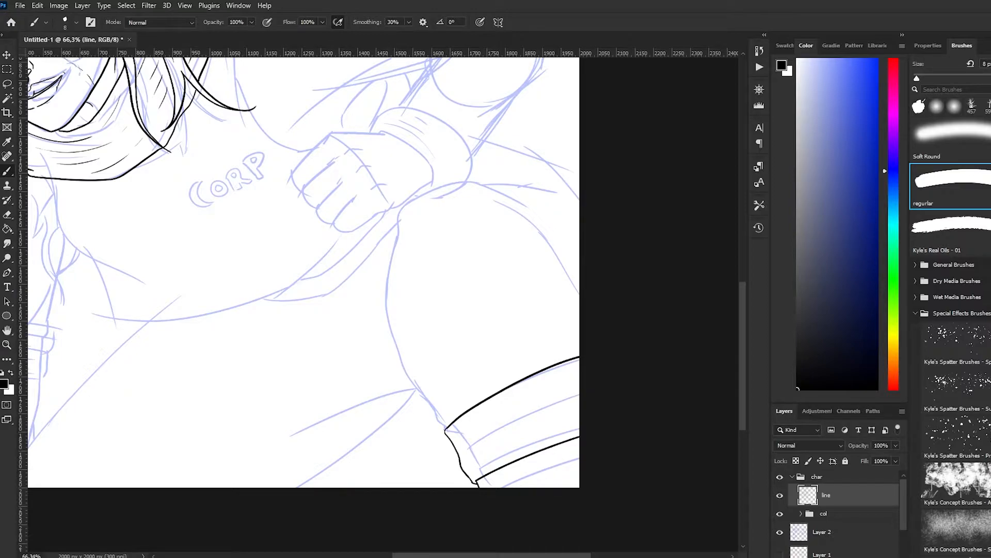
scroll(304, 290, up, 4)
scroll(304, 289, down, 2)
key(ctrl+z)
key(ctrl+z)
key(ctrl+z)
Ink the lower section of the raised leg with a curved upper edge, side contours and three lengthwise lines
drag(398, 408, 553, 319)
key(ctrl+z)
drag(396, 390, 555, 307)
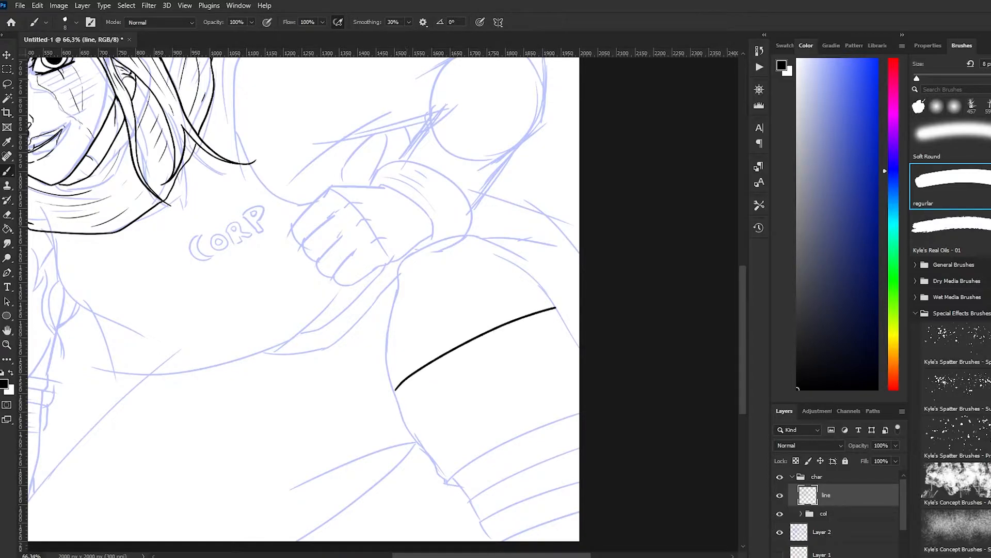
drag(396, 390, 495, 541)
drag(556, 308, 579, 333)
mouse_move(434, 363)
mouse_down()
mouse_move(469, 487)
mouse_move(555, 540)
mouse_up()
drag(488, 336, 579, 450)
drag(537, 314, 579, 370)
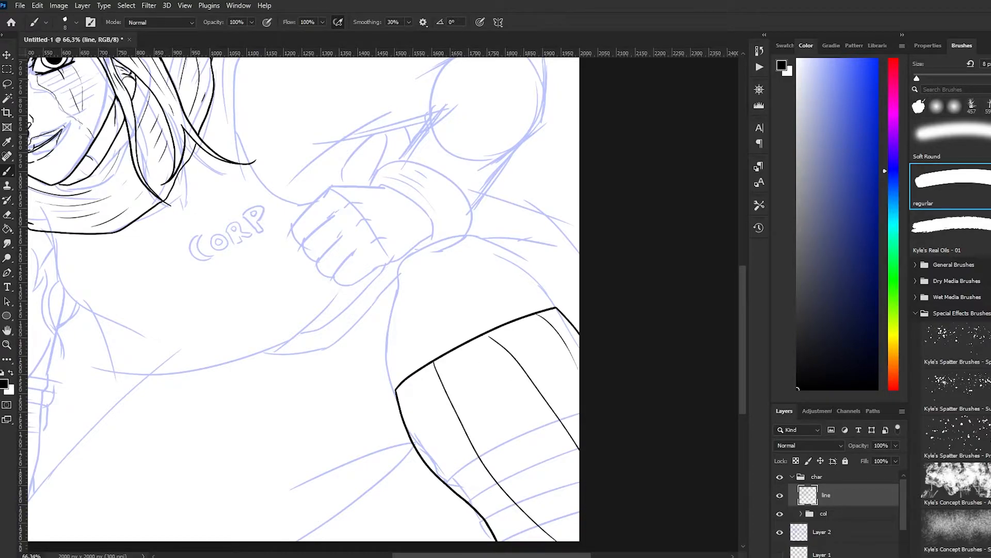
Ink the fabric contour around the bent knee above the striped lower leg, with fold lines and a line behind it
mouse_move(395, 401)
mouse_down()
mouse_move(381, 361)
mouse_move(398, 316)
mouse_up()
mouse_move(560, 311)
mouse_down()
mouse_move(405, 256)
mouse_move(406, 319)
mouse_up()
drag(396, 278, 383, 338)
key(ctrl+z)
mouse_move(396, 279)
mouse_down()
mouse_move(380, 342)
mouse_move(417, 350)
mouse_up()
key(ctrl+z)
mouse_move(468, 245)
mouse_down()
mouse_move(496, 279)
mouse_move(555, 246)
mouse_up()
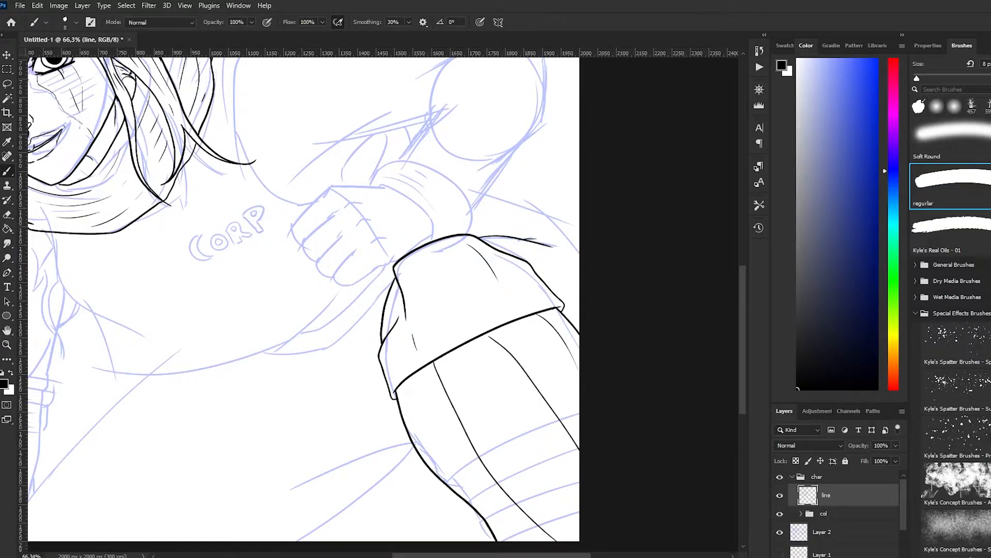
Ink the short line beside her right jaw and the curling shapes around the loose hair ends on her right side
scroll(459, 186, down, 5)
scroll(360, 312, up, 4)
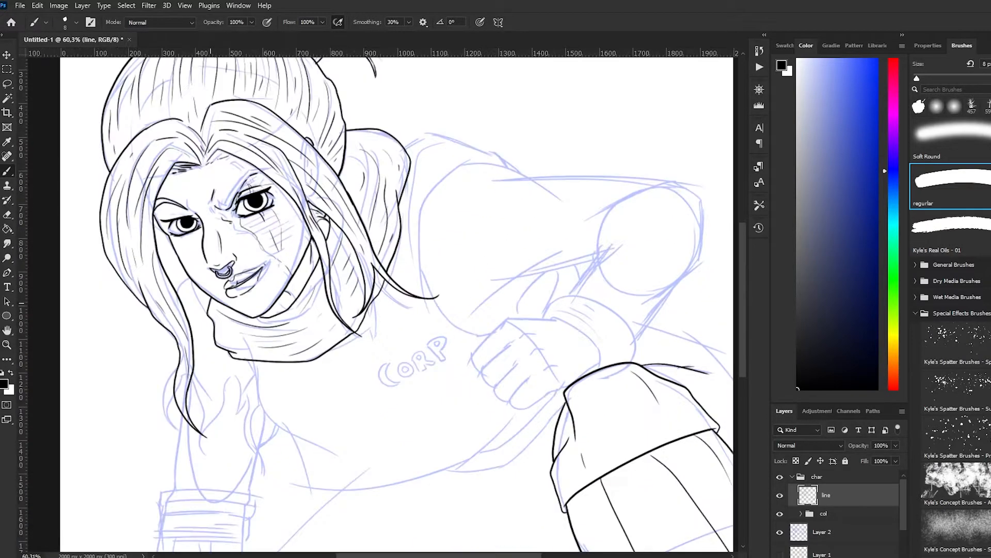
scroll(360, 312, down, 1)
drag(189, 233, 177, 249)
mouse_move(193, 328)
mouse_down()
mouse_move(211, 357)
mouse_move(170, 381)
mouse_move(178, 389)
mouse_move(194, 344)
mouse_up()
mouse_move(195, 344)
mouse_down()
mouse_move(205, 410)
mouse_move(226, 344)
mouse_up()
mouse_move(227, 345)
mouse_down()
mouse_move(246, 358)
mouse_move(258, 406)
mouse_up()
drag(257, 407, 265, 426)
key(ctrl+z)
mouse_move(261, 405)
mouse_down()
mouse_move(278, 384)
mouse_move(257, 401)
mouse_move(267, 371)
mouse_up()
key(ctrl+z)
Ink the torso contour below the collar, down her right side and along the lower edge toward the fist
mouse_move(255, 317)
mouse_down()
mouse_move(270, 372)
mouse_move(337, 418)
mouse_up()
key(ctrl+z)
drag(293, 393, 307, 452)
key(ctrl+z)
drag(292, 393, 313, 460)
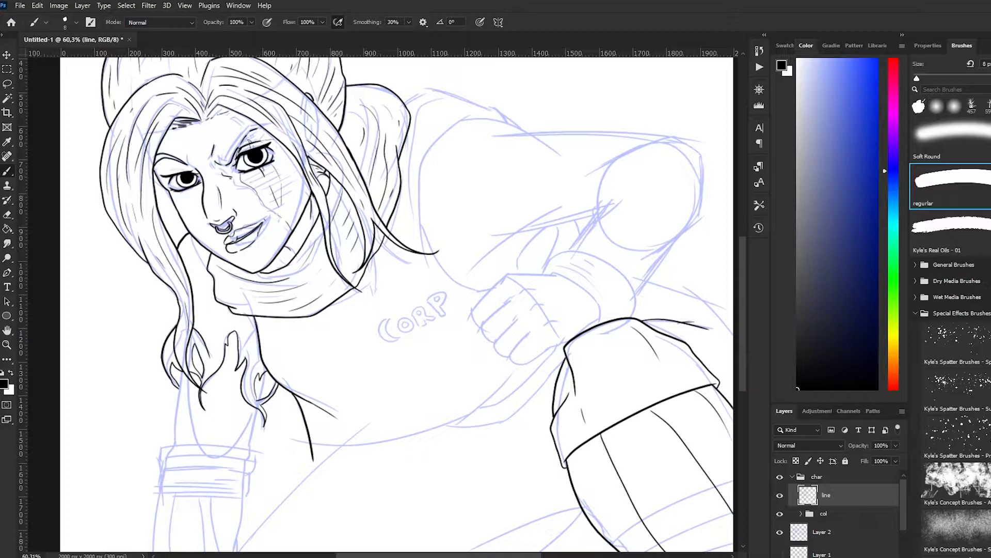
key(ctrl+z)
mouse_move(300, 399)
mouse_down()
mouse_move(329, 445)
mouse_move(465, 422)
mouse_move(523, 369)
mouse_up()
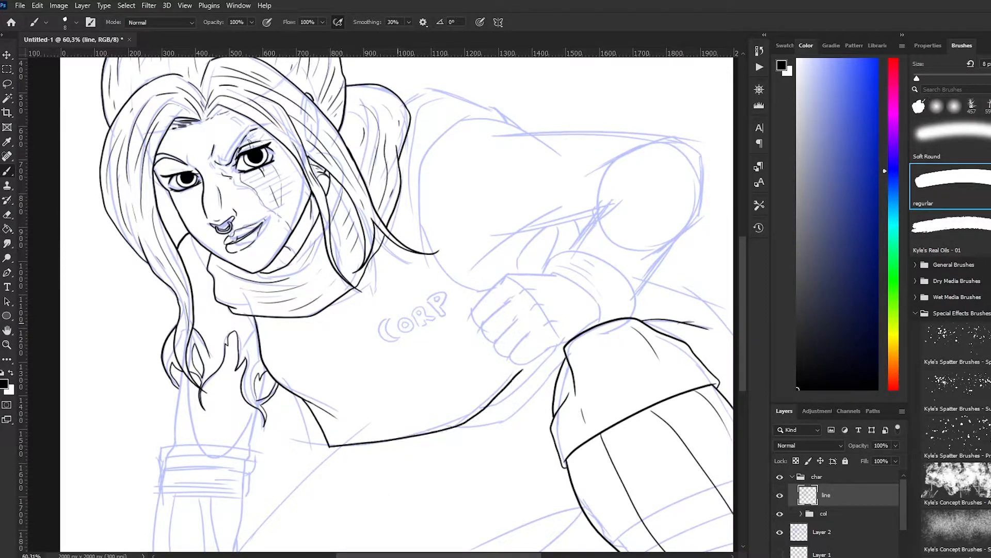
Ink the outlined letters CORP on the chest over the sketched lettering
drag(390, 320, 400, 334)
drag(388, 332, 400, 333)
key(ctrl+z)
drag(399, 317, 418, 318)
key(ctrl+z)
key(ctrl+z)
mouse_move(412, 303)
mouse_down()
mouse_move(430, 315)
mouse_move(402, 330)
mouse_move(410, 330)
mouse_up()
key(ctrl+z)
key(ctrl+z)
key(ctrl+z)
key(ctrl+z)
key(ctrl+z)
key(ctrl+z)
key(ctrl+z)
mouse_move(405, 319)
mouse_down()
mouse_move(404, 330)
mouse_move(408, 318)
mouse_move(417, 325)
mouse_up()
Ink the clenched fist beside the lettering, with its finger separations and knuckle lines
key(ctrl+z)
drag(413, 304, 436, 322)
drag(413, 308, 437, 316)
drag(426, 298, 440, 305)
key(ctrl+z)
mouse_move(441, 305)
mouse_down()
mouse_move(438, 316)
mouse_move(486, 313)
mouse_up()
scroll(434, 286, down, 5)
key(ctrl+z)
drag(452, 313, 433, 346)
mouse_move(457, 324)
mouse_down()
mouse_move(467, 319)
mouse_move(435, 344)
mouse_up()
Ink the back of the fist, the cuff around its wrist and the forearm contour up toward the elbow
key(ctrl+z)
drag(435, 344, 443, 357)
Ink the upper edge and underside of her bent left arm, with short fold lines around the elbow and sleeve
key(ctrl+z)
scroll(516, 396, up, 6)
mouse_move(389, 326)
mouse_down()
mouse_move(406, 342)
mouse_move(503, 298)
mouse_up()
key(ctrl+z)
drag(488, 312, 505, 298)
drag(429, 314, 405, 342)
drag(418, 298, 390, 327)
drag(433, 276, 426, 286)
mouse_move(432, 278)
mouse_down()
mouse_move(442, 277)
mouse_move(443, 305)
mouse_up()
mouse_move(436, 264)
mouse_down()
mouse_move(549, 284)
mouse_move(551, 297)
mouse_up()
drag(463, 251, 507, 299)
mouse_move(476, 221)
mouse_down()
mouse_move(521, 125)
mouse_move(513, 138)
mouse_move(535, 115)
mouse_up()
Ink the shoulder line behind the collar and the curved armhole seam running down to the fist
key(ctrl+z)
mouse_move(550, 268)
mouse_down()
mouse_move(612, 193)
mouse_move(558, 105)
mouse_up()
scroll(558, 106, up, 3)
mouse_move(571, 172)
mouse_down()
mouse_move(373, 169)
mouse_move(437, 177)
mouse_up()
key(ctrl+z)
key(ctrl+z)
drag(423, 164, 573, 172)
drag(381, 315, 454, 246)
drag(417, 277, 500, 258)
drag(444, 178, 476, 205)
mouse_move(458, 275)
mouse_down()
mouse_move(456, 296)
mouse_move(457, 275)
mouse_move(483, 283)
mouse_up()
key(ctrl+z)
drag(285, 125, 422, 163)
mouse_move(365, 148)
mouse_down()
mouse_move(318, 190)
mouse_move(312, 305)
mouse_up()
key(ctrl+z)
drag(310, 194, 320, 330)
drag(309, 266, 375, 342)
key(ctrl+z)
drag(319, 308, 386, 341)
key(ctrl+z)
drag(307, 267, 376, 341)
drag(427, 278, 420, 317)
mouse_move(329, 132)
mouse_down()
mouse_move(295, 173)
mouse_move(303, 298)
mouse_up()
Ink the narrow strip of fabric along the lower torso edge between the fist and the bent knee
drag(454, 484, 472, 455)
scroll(572, 299, left, 3)
scroll(572, 299, down, 3)
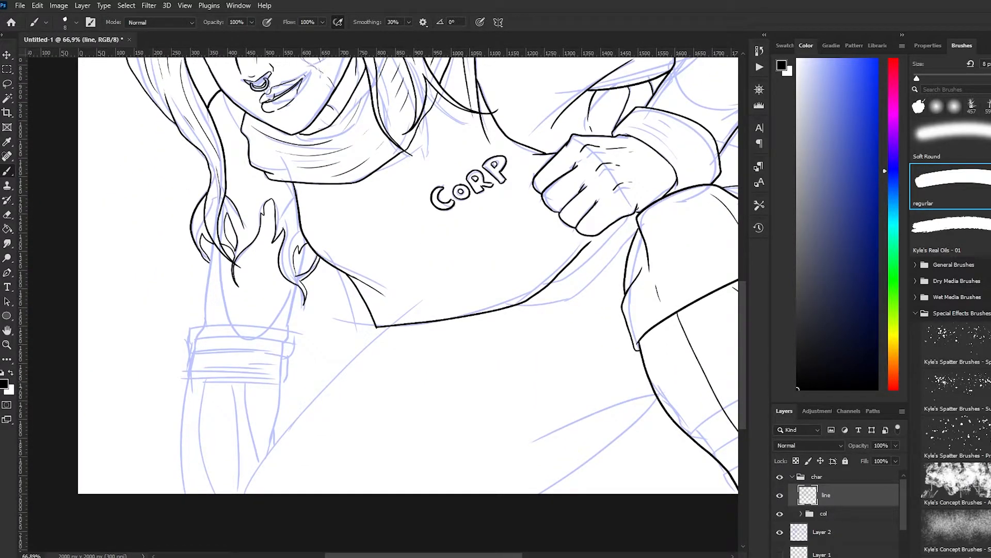
drag(590, 243, 597, 237)
mouse_move(549, 288)
mouse_down()
mouse_move(628, 235)
mouse_move(617, 244)
mouse_up()
key(ctrl+z)
drag(617, 244, 632, 216)
mouse_move(624, 232)
mouse_down()
mouse_move(396, 269)
mouse_move(397, 277)
mouse_up()
drag(394, 277, 410, 271)
Ink the overlapping shapes behind the bent knee, reaching from the cuff to the canvas edge
drag(489, 229, 554, 177)
key(ctrl+z)
mouse_move(554, 176)
mouse_down()
mouse_move(596, 190)
mouse_move(532, 229)
mouse_move(589, 239)
mouse_up()
key(ctrl+z)
drag(554, 236, 597, 256)
drag(486, 228, 513, 222)
mouse_move(493, 217)
mouse_down()
mouse_move(532, 188)
mouse_move(522, 191)
mouse_up()
key(ctrl+z)
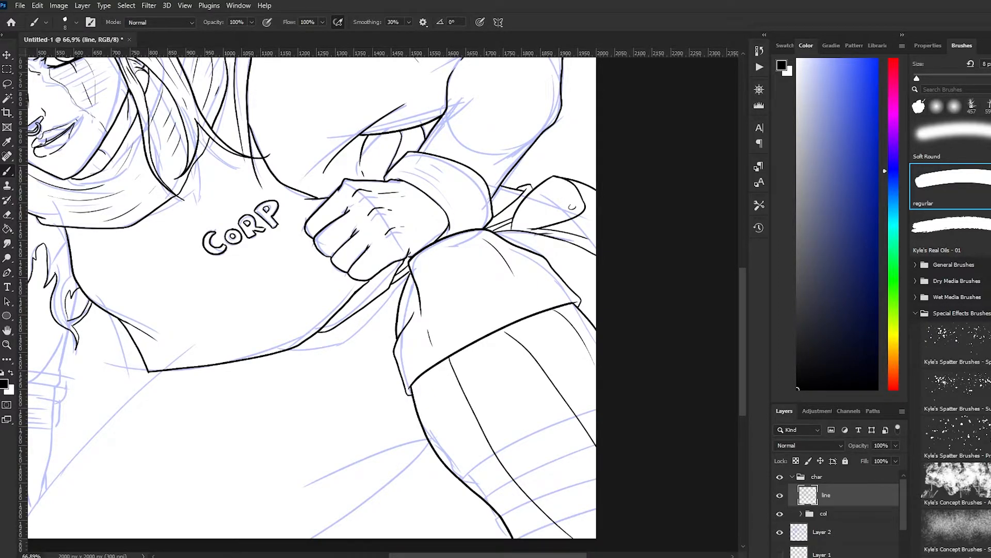
Ink the long thigh contours below the torso, running down to the canvas bottom
scroll(383, 305, down, 7)
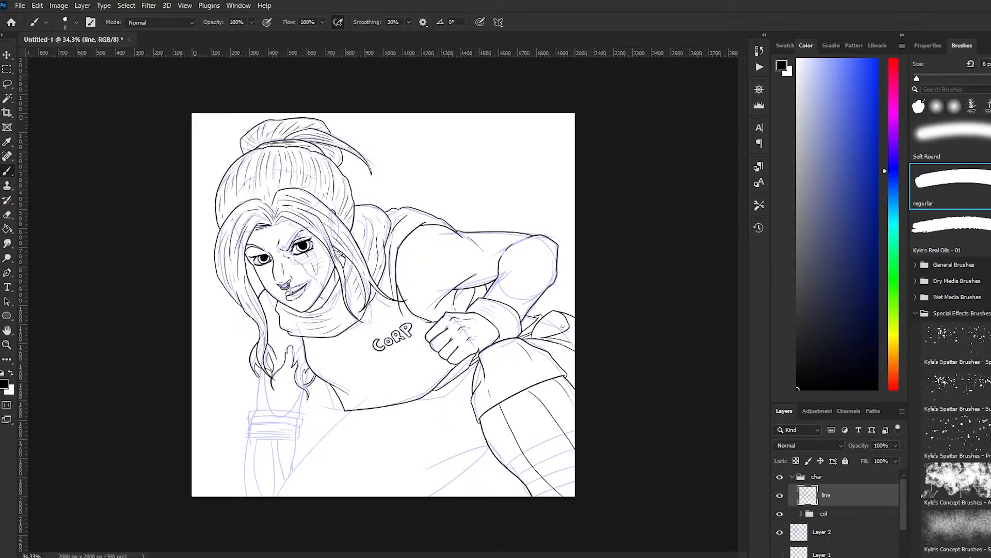
scroll(384, 305, down, 2)
scroll(361, 305, up, 6)
scroll(383, 305, down, 4)
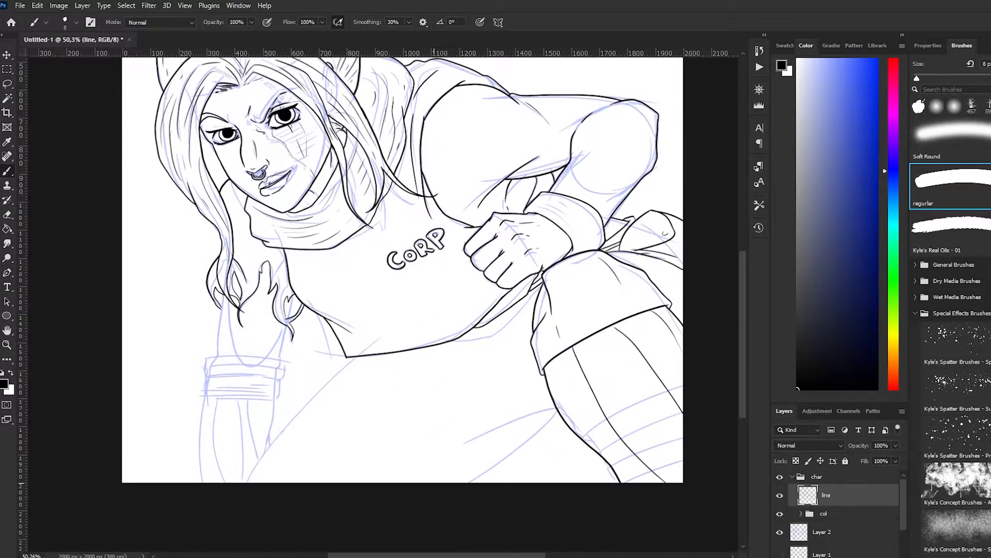
drag(358, 356, 249, 484)
mouse_move(558, 411)
mouse_down()
mouse_move(479, 483)
mouse_move(471, 484)
mouse_move(471, 442)
mouse_up()
key(ctrl+z)
Ink the wristband on her right arm with its upper and lower edges, sides and horizontal fold lines
scroll(242, 426, up, 3)
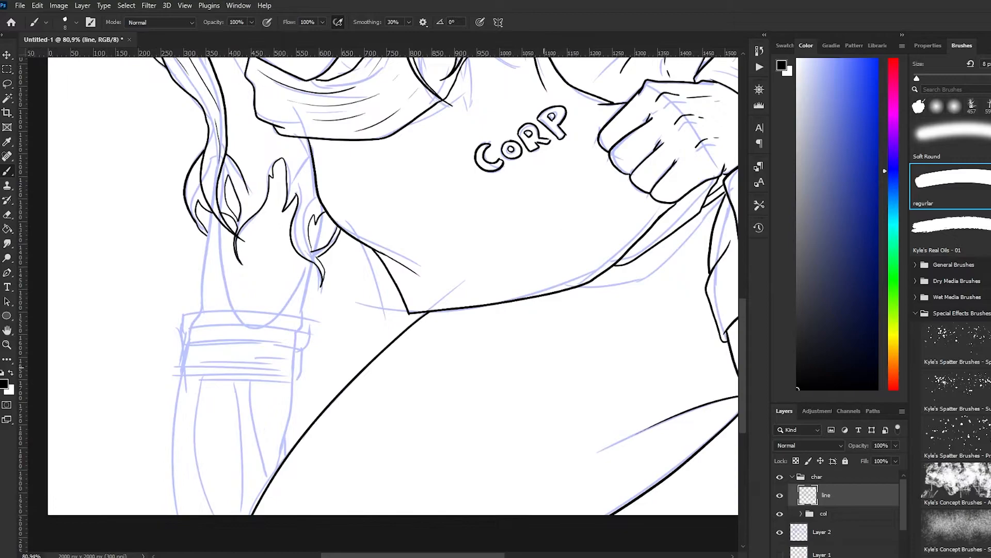
drag(175, 379, 300, 379)
key(ctrl+z)
drag(175, 379, 298, 380)
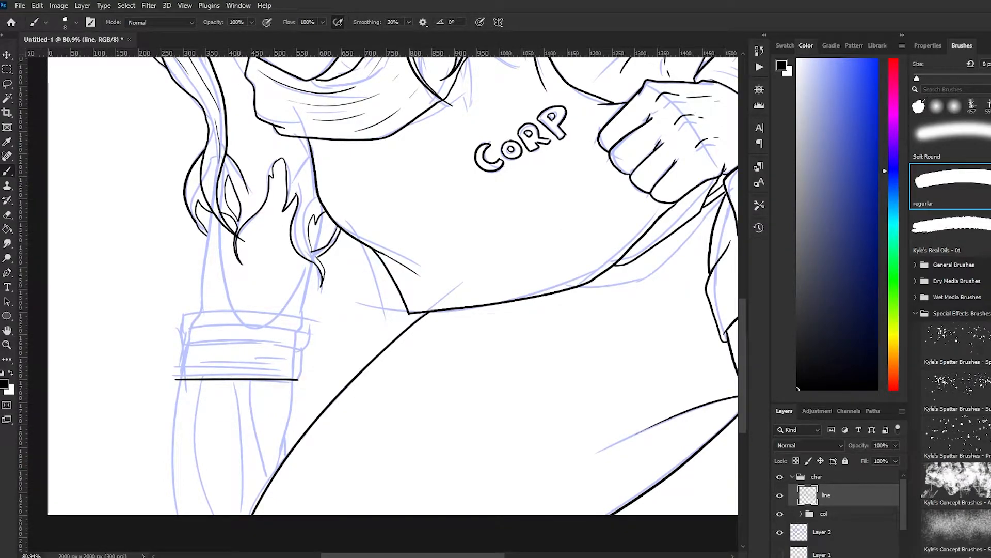
drag(180, 321, 175, 381)
key(ctrl+z)
drag(184, 315, 176, 379)
key(ctrl+z)
drag(298, 379, 307, 319)
mouse_move(188, 314)
mouse_down()
mouse_move(308, 319)
mouse_move(306, 330)
mouse_up()
mouse_move(192, 342)
mouse_down()
mouse_move(296, 341)
mouse_move(289, 353)
mouse_up()
drag(195, 370, 266, 369)
Ink the heel of her right hand and the wrist contours between the hair ends and the wristband
drag(188, 312, 194, 259)
key(ctrl+z)
mouse_move(209, 213)
mouse_down()
mouse_move(201, 286)
mouse_move(211, 212)
mouse_up()
key(ctrl+z)
drag(228, 300, 282, 308)
key(ctrl+z)
mouse_move(225, 279)
mouse_down()
mouse_move(281, 305)
mouse_move(298, 282)
mouse_up()
drag(226, 286, 219, 224)
key(ctrl+z)
mouse_move(295, 290)
mouse_down()
mouse_move(305, 261)
mouse_move(303, 317)
mouse_up()
drag(301, 312, 313, 261)
drag(315, 251, 324, 212)
Ink the forearm below the wristband with its side contours and curved lengthwise lines
drag(208, 407, 233, 483)
scroll(232, 482, down, 3)
drag(205, 377, 204, 512)
key(ctrl+z)
mouse_move(318, 378)
mouse_down()
mouse_move(316, 446)
mouse_move(313, 414)
mouse_move(303, 462)
mouse_up()
key(ctrl+z)
key(ctrl+z)
drag(310, 435, 310, 457)
drag(227, 377, 238, 512)
key(ctrl+z)
drag(259, 378, 266, 512)
drag(274, 378, 285, 479)
key(ctrl+z)
drag(274, 378, 289, 480)
Hide the blue sketch on Layer 2
scroll(239, 344, down, 8)
click(779, 532)
scroll(480, 304, up, 1)
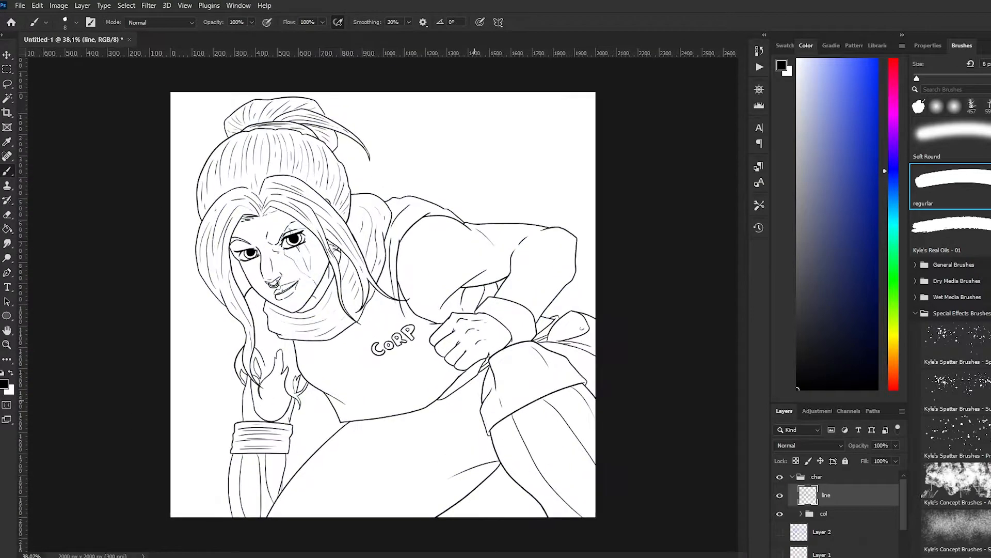
key(w)
click(258, 116)
key(ctrl+d)
Select the empty background areas around the character on the line layer with the Magic Wand
key(b)
key(w)
click(189, 259)
click(310, 424)
click(495, 496)
scroll(282, 372, up, 9)
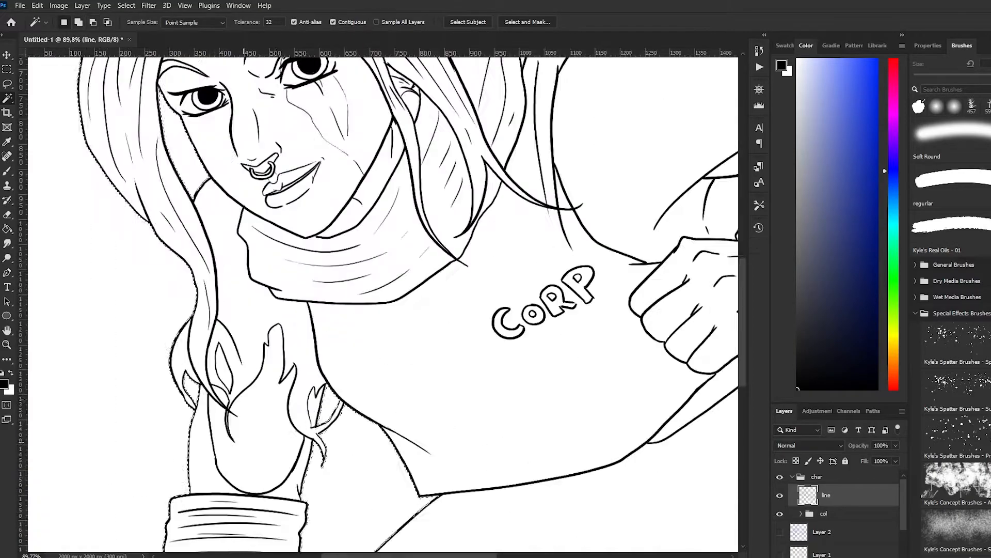
scroll(330, 341, down, 8)
right_click(448, 313)
click(478, 463)
Expand the col group, make its fil layer active, show the colour swatches and clear the selection
click(824, 514)
click(800, 513)
click(833, 549)
click(785, 46)
key(ctrl+d)
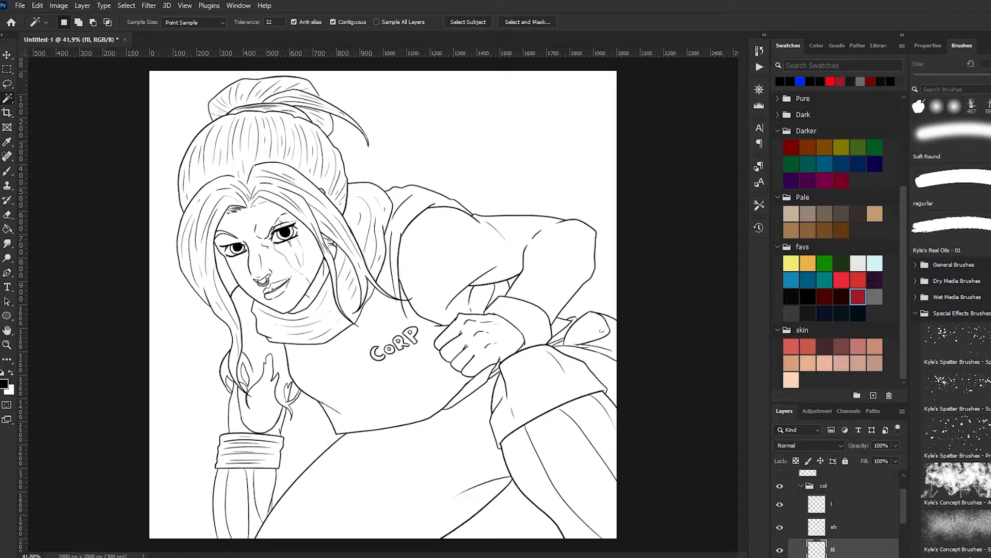
scroll(250, 284, up, 4)
scroll(250, 284, down, 4)
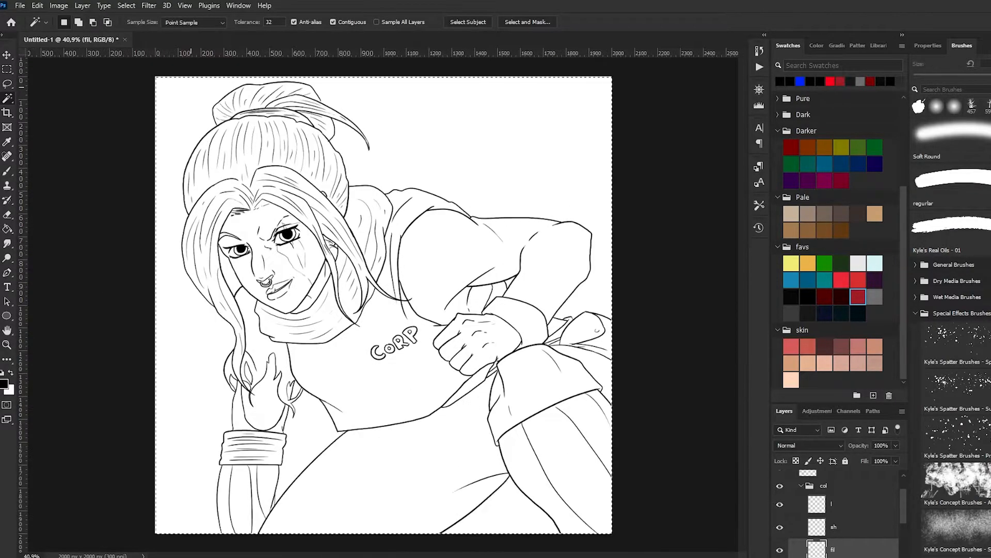
click(326, 104)
key(b)
key(w)
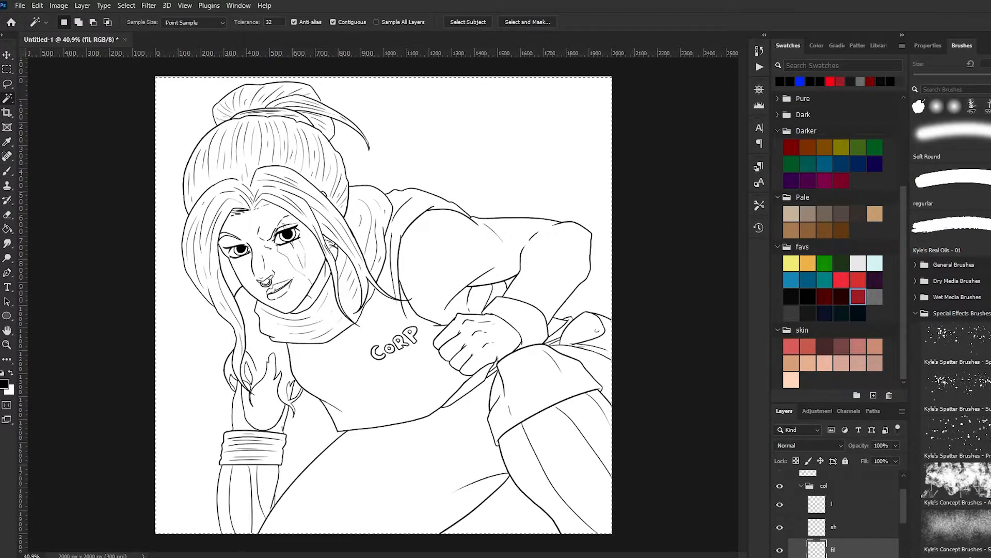
Select the background areas around the character on the line layer, invert the selection and activate the Paint Bucket tool
click(826, 495)
key(b)
key(w)
click(389, 81)
shift+click(307, 439)
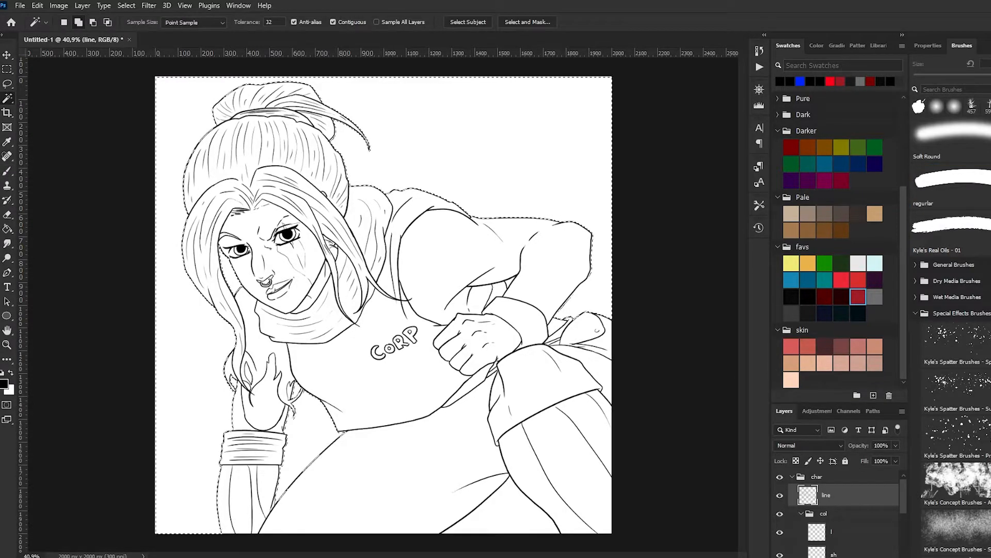
right_click(371, 119)
click(395, 140)
click(7, 229)
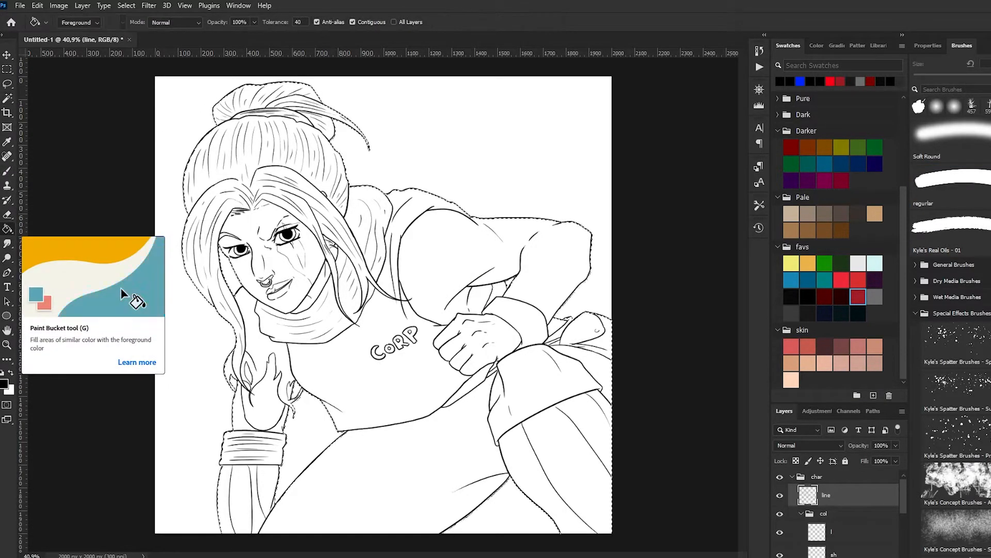
Clear the character selection and switch to the Brush tool
key(ctrl+d)
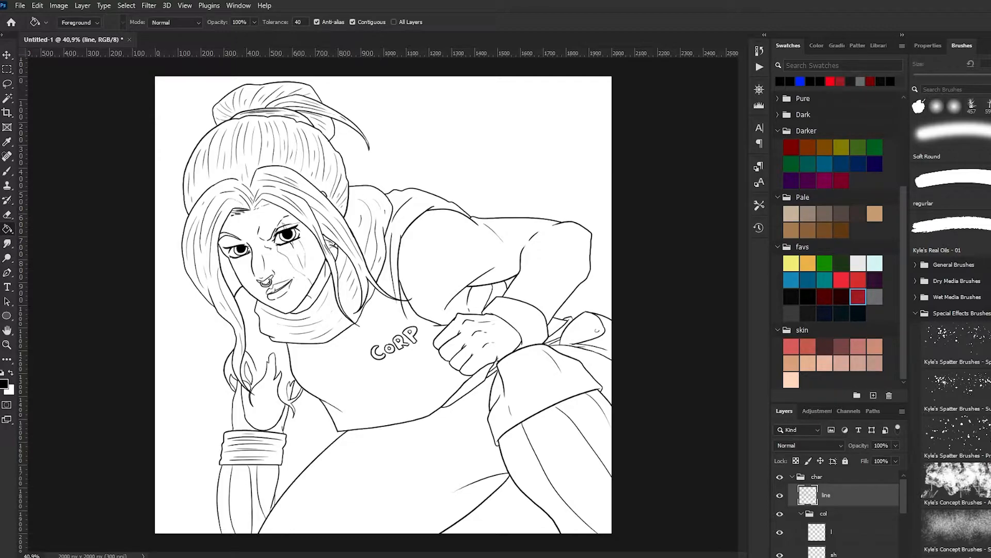
scroll(227, 246, up, 2)
key(ctrl+z)
key(b)
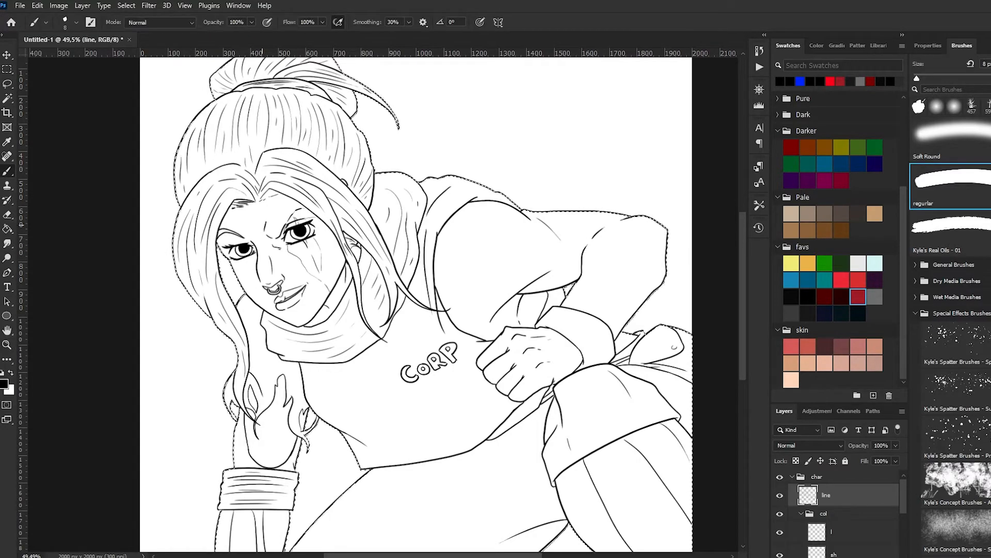
key(ctrl+d)
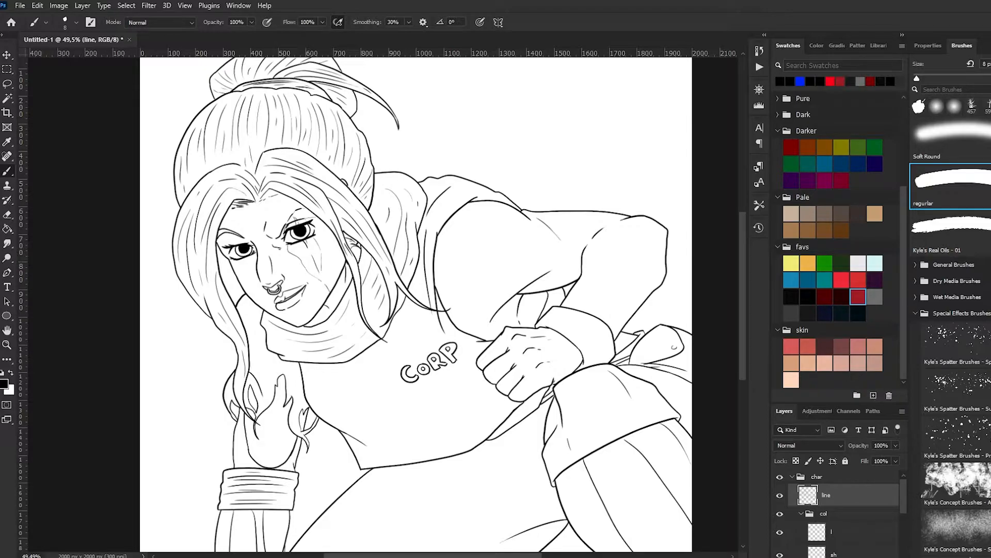
Draw a short black stroke beside the outer corner of the eye on the line layer, redoing the first try
scroll(216, 214, up, 11)
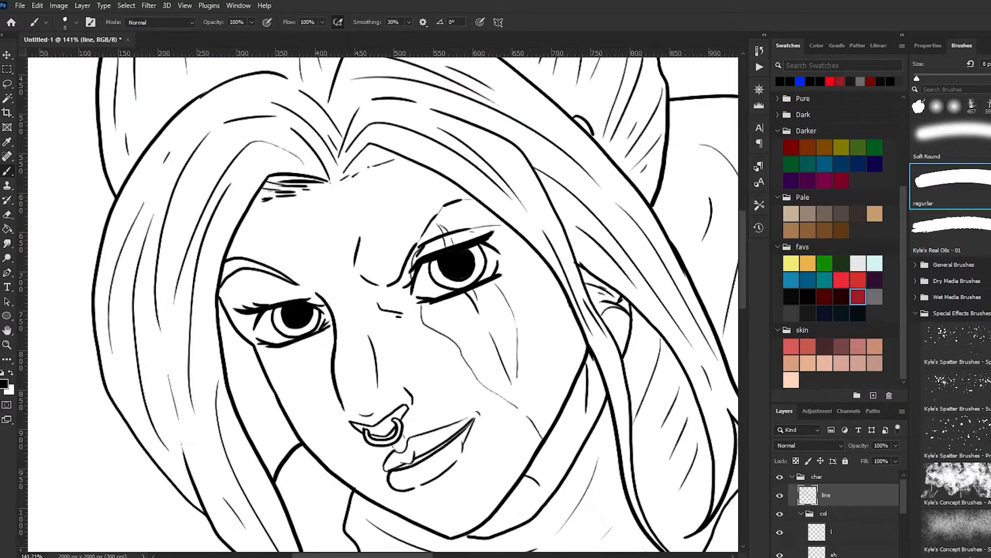
mouse_move(312, 337)
mouse_down()
mouse_move(325, 332)
mouse_move(314, 293)
mouse_up()
key(ctrl+z)
mouse_move(262, 317)
mouse_down()
mouse_move(250, 321)
mouse_move(249, 278)
mouse_up()
scroll(213, 345, down, 4)
scroll(346, 339, up, 2)
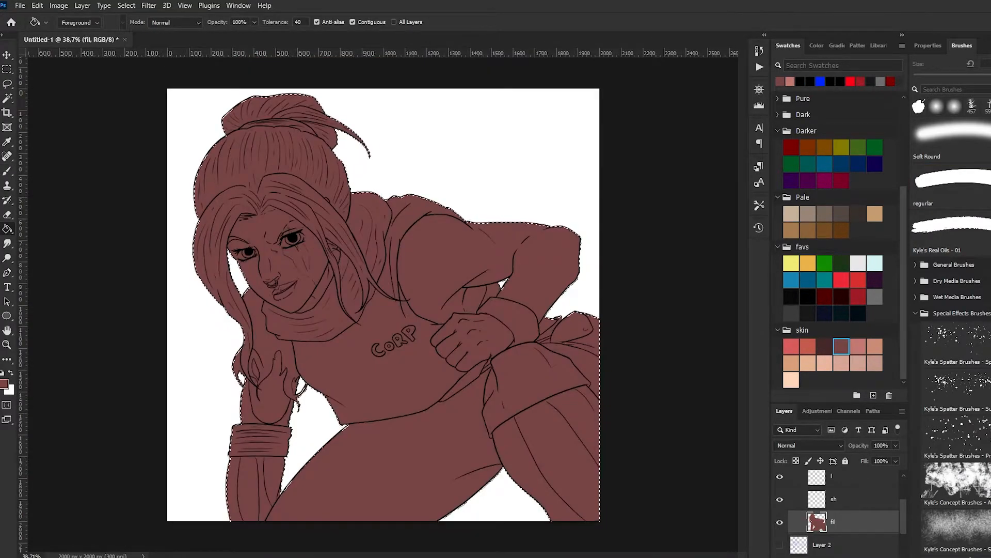
Show the colour picker and lighten the silhouette's fill to a muted reddish brown, with the selection cleared
key(F6)
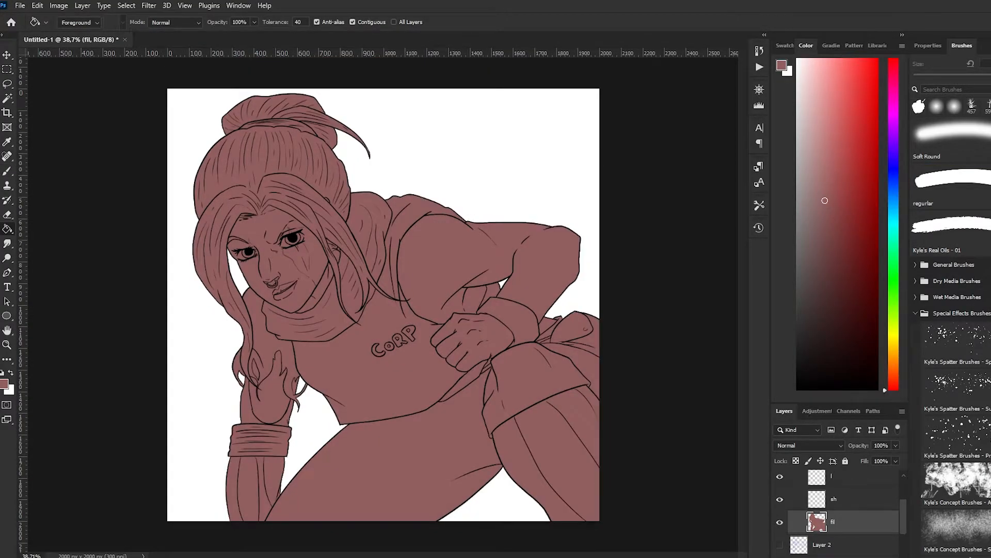
key(ctrl+n)
key(Escape)
key(ctrl+n)
key(Escape)
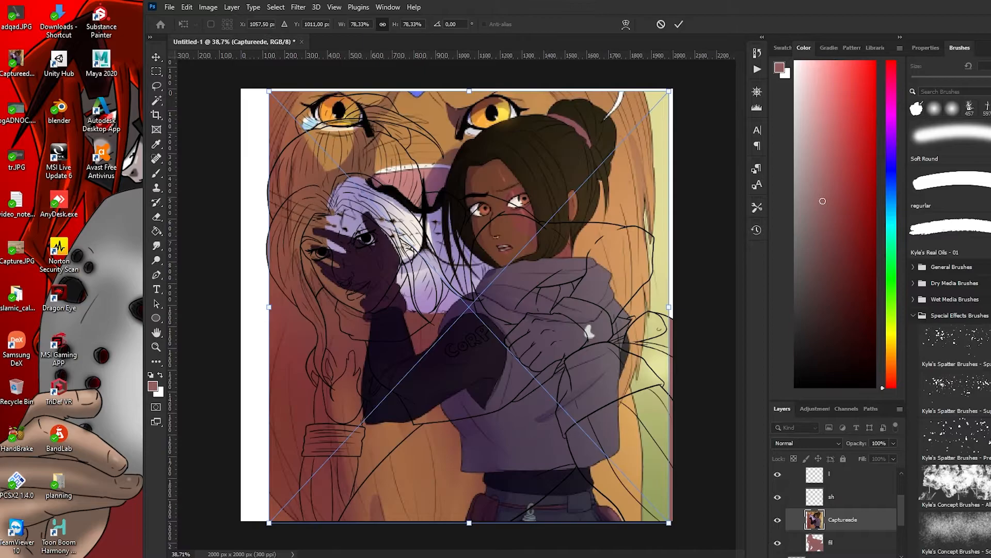
Place the Captureede reference image above the fil layer and scale it to cover the canvas's upper right area
key(Return)
key(m)
key(ctrl+t)
drag(597, 92, 359, 347)
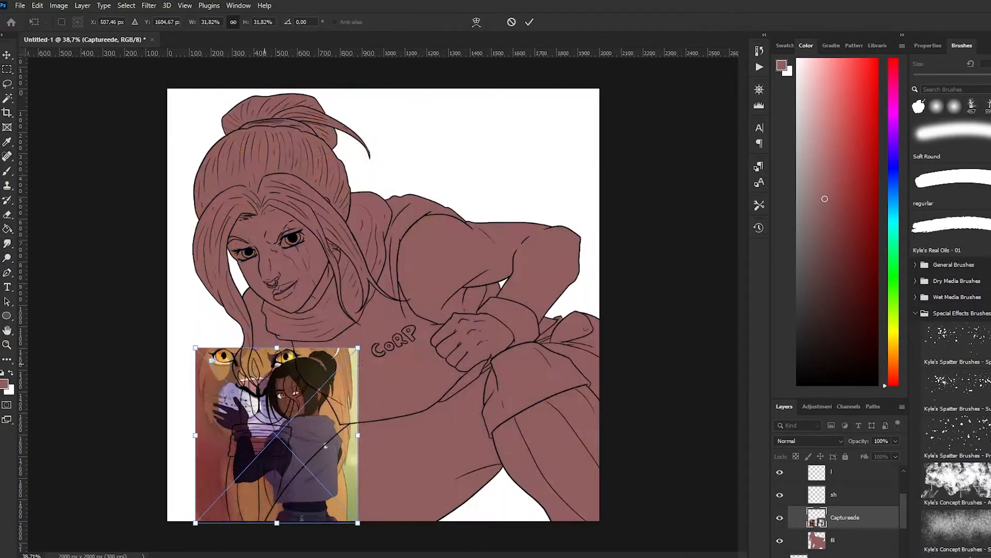
drag(277, 435, 514, 180)
drag(595, 92, 575, 115)
drag(460, 234, 360, 342)
key(Return)
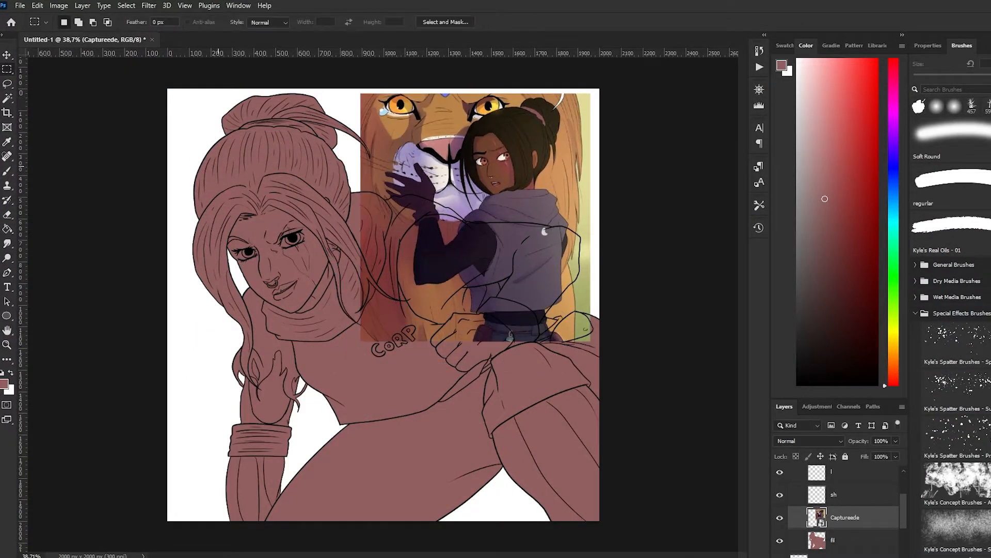
Sample the brown skin colour from the reference figure and fill the silhouette on the fil layer with it
key(i)
click(494, 174)
key(g)
click(847, 540)
click(503, 240)
Sample the hoodie's purple-grey from the reference, hide the Captureede layer and switch to the Brush tool
key(i)
click(532, 208)
key(g)
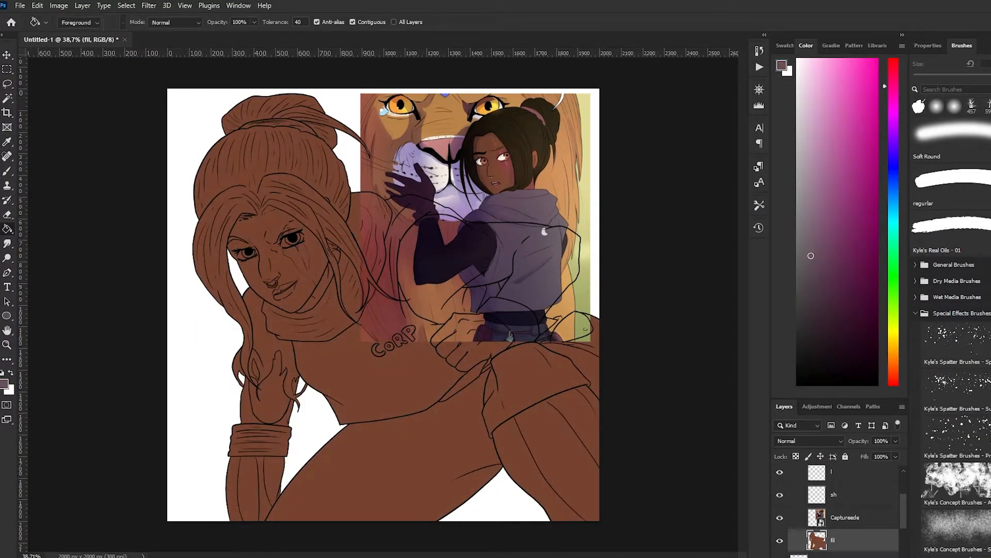
click(779, 518)
key(w)
click(444, 258)
key(b)
key(ctrl+d)
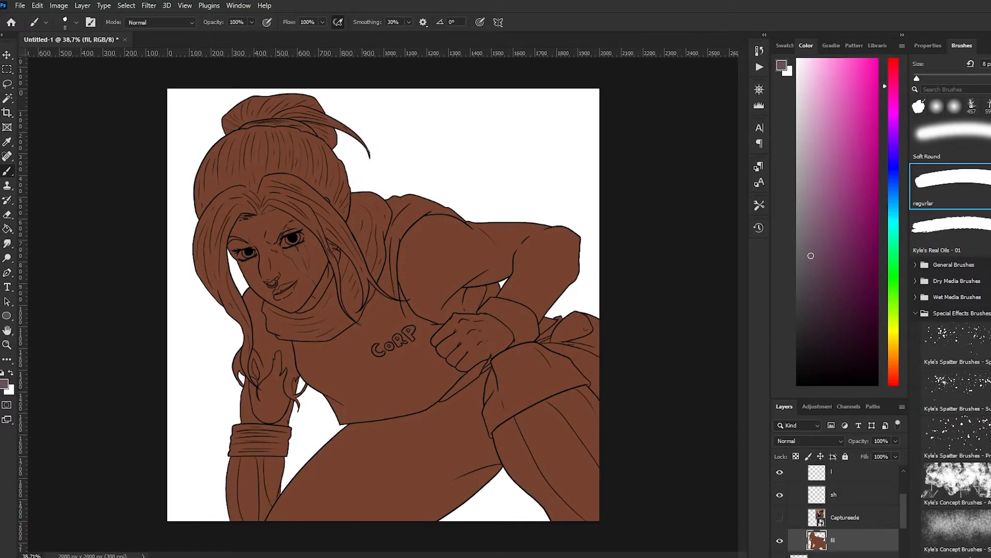
scroll(348, 363, up, 4)
key(bracketright)
key(bracketright)
key(bracketright)
key(bracketright)
key(bracketright)
key(bracketright)
key(bracketright)
key(bracketright)
key(bracketright)
drag(566, 249, 553, 250)
scroll(581, 253, up, 7)
key(bracketleft)
key(bracketleft)
key(bracketleft)
key(bracketleft)
key(bracketleft)
key(bracketleft)
key(bracketleft)
key(bracketleft)
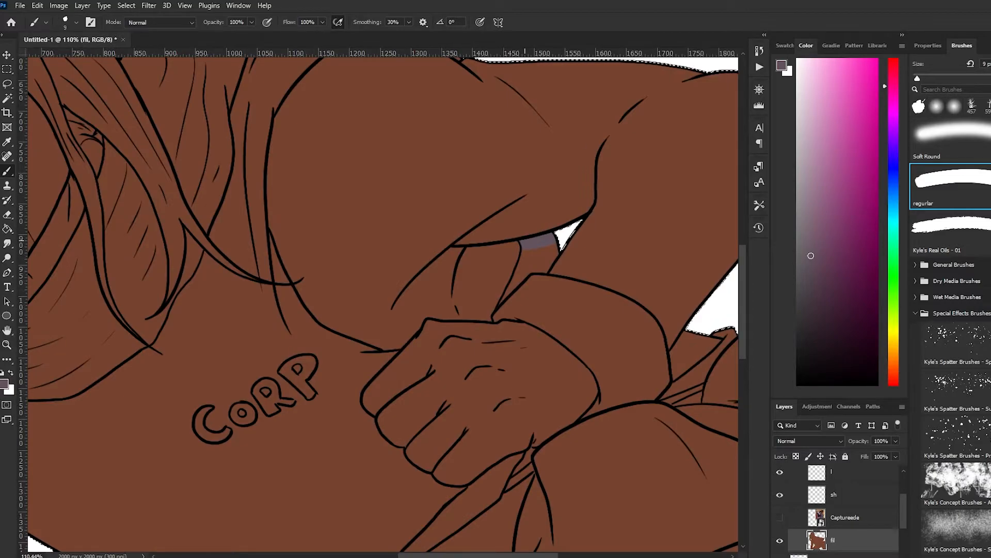
key(ctrl+z)
Refine the edge of the background selection with Expand and Contract, and invert it onto the character
key(ctrl+0)
key(m)
right_click(268, 200)
key(Escape)
click(127, 6)
mouse_move(137, 174)
click(249, 195)
key(Return)
scroll(327, 121, up, 16)
click(127, 6)
click(251, 205)
key(Return)
click(127, 5)
click(249, 195)
key(Return)
key(ctrl+0)
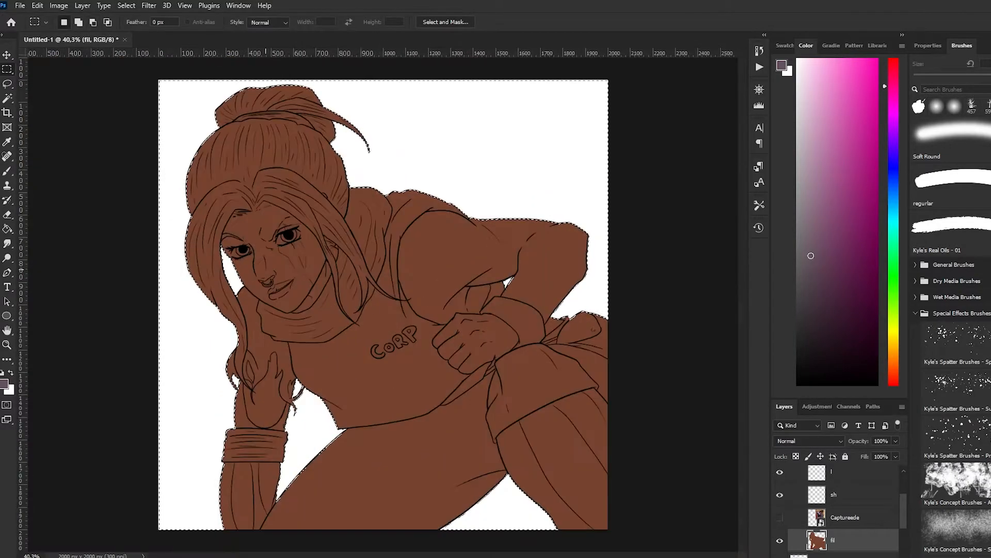
right_click(267, 252)
Paint the hoodie area visible in the gap between the bent arm and the cuff purple-grey with a 25 px brush
scroll(469, 260, up, 9)
key(b)
scroll(523, 278, up, 6)
drag(509, 258, 460, 269)
mouse_move(432, 357)
mouse_down()
mouse_move(517, 272)
mouse_move(464, 274)
mouse_up()
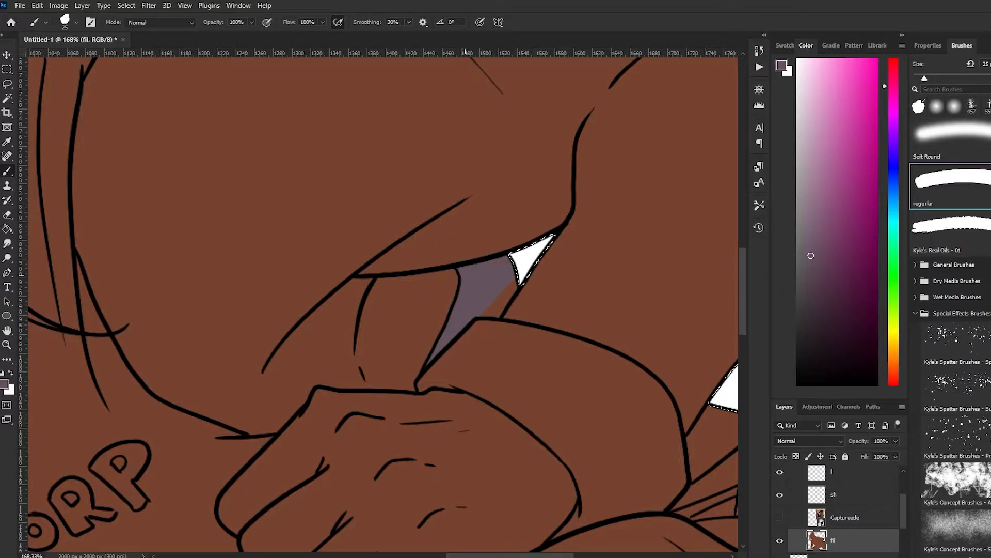
Paint the hoodie's bottom hem purple-grey along its line, from the waist up to the fist
key(ctrl+minus)
key(ctrl+minus)
key(ctrl+minus)
scroll(343, 485, up, 5)
drag(276, 425, 212, 445)
mouse_move(279, 425)
mouse_down()
mouse_move(308, 420)
mouse_move(385, 371)
mouse_move(343, 392)
mouse_up()
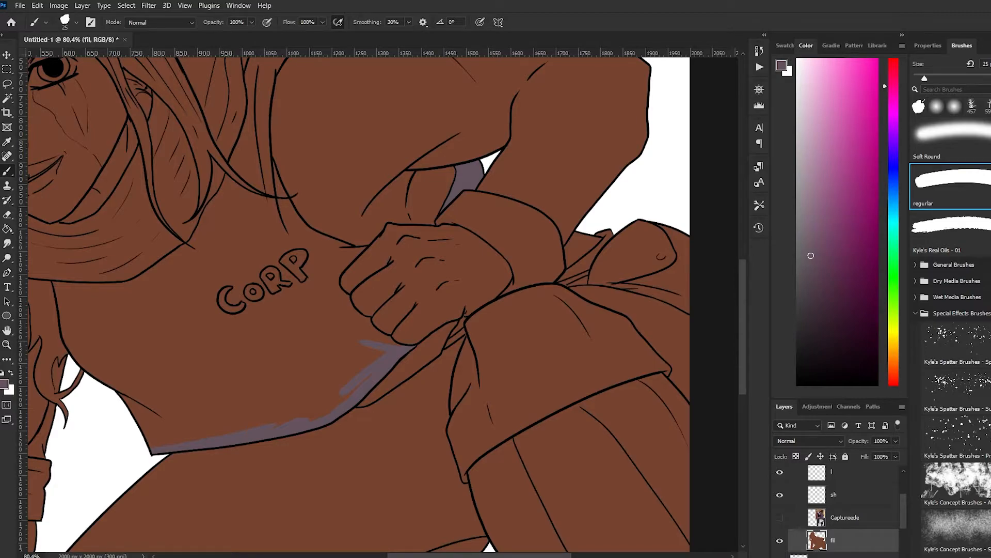
Load the fil layer's outline as a selection and paint the lower torso and lower collar purple-grey with a larger brush
ctrl+click(817, 540)
mouse_move(119, 388)
mouse_down()
mouse_move(149, 448)
mouse_move(337, 395)
mouse_move(368, 361)
mouse_move(321, 351)
mouse_move(106, 364)
mouse_move(417, 434)
mouse_move(417, 484)
mouse_up()
key(bracketright)
key(bracketright)
key(bracketright)
key(bracketright)
key(bracketright)
key(bracketright)
key(bracketright)
key(bracketright)
key(bracketright)
key(bracketright)
scroll(119, 356, down, 1)
drag(408, 423, 364, 408)
mouse_move(345, 369)
mouse_down()
mouse_move(316, 357)
mouse_move(446, 383)
mouse_up()
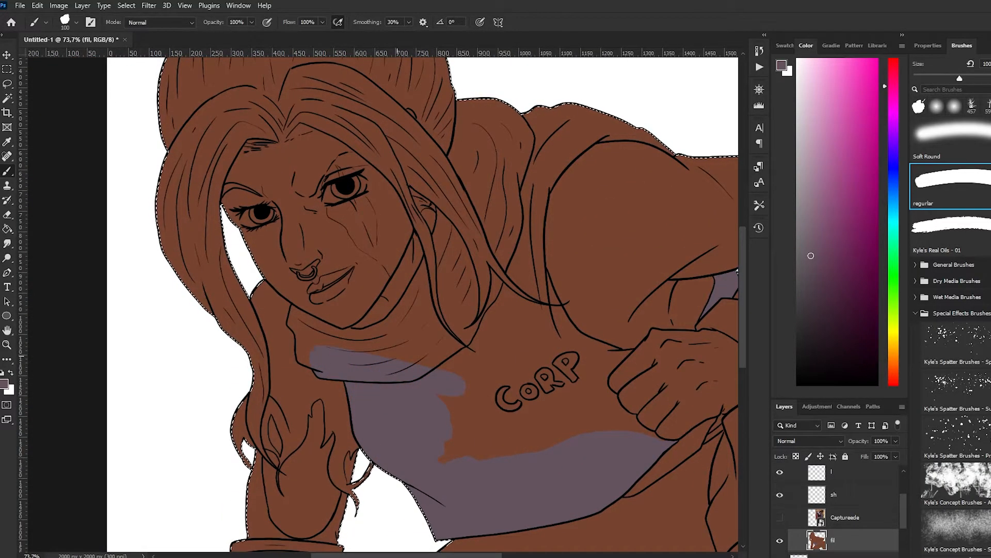
Paint the collar's upper fold under the chin and its outer edge purple-grey
scroll(400, 355, up, 3)
mouse_move(276, 308)
mouse_down()
mouse_move(352, 338)
mouse_move(383, 335)
mouse_up()
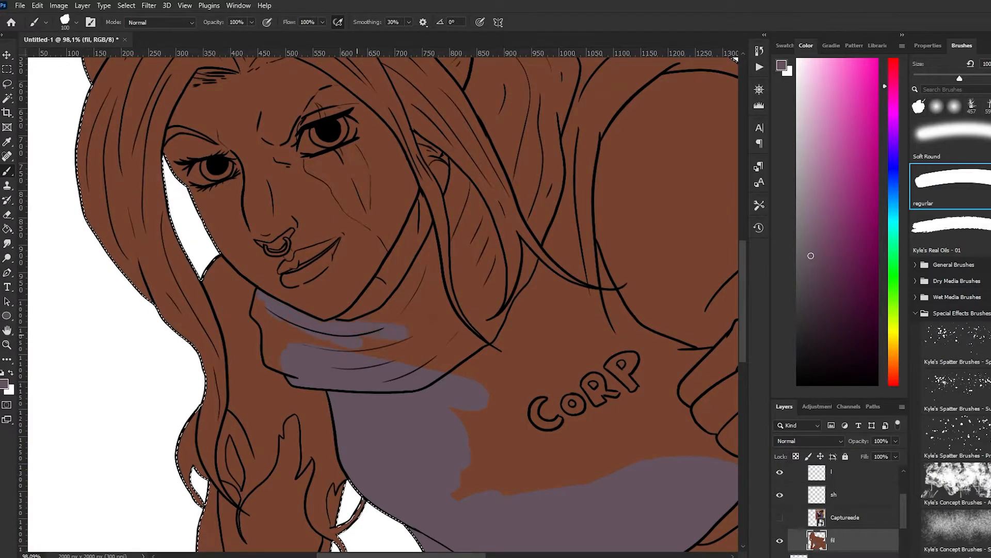
mouse_move(256, 311)
mouse_down()
mouse_move(258, 298)
mouse_move(287, 338)
mouse_up()
Fill the collar's remaining folds purple-grey with a smaller brush, continuing up the neck below the ear
scroll(254, 338, up, 6)
key(l)
key(b)
key(bracketleft)
key(bracketleft)
key(bracketleft)
key(bracketleft)
key(bracketleft)
key(bracketleft)
key(bracketleft)
key(bracketleft)
scroll(322, 401, down, 10)
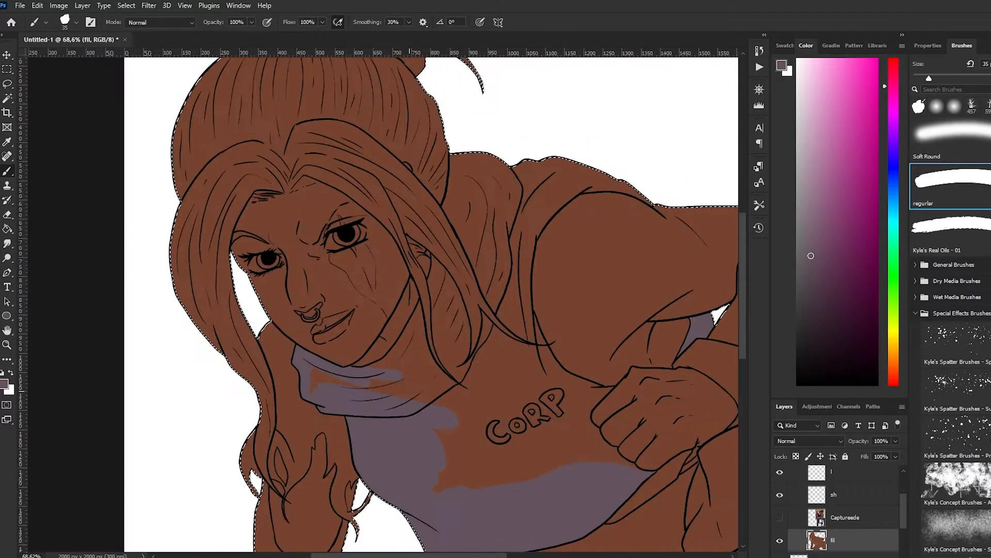
mouse_move(395, 375)
mouse_down()
mouse_move(417, 325)
mouse_move(435, 295)
mouse_up()
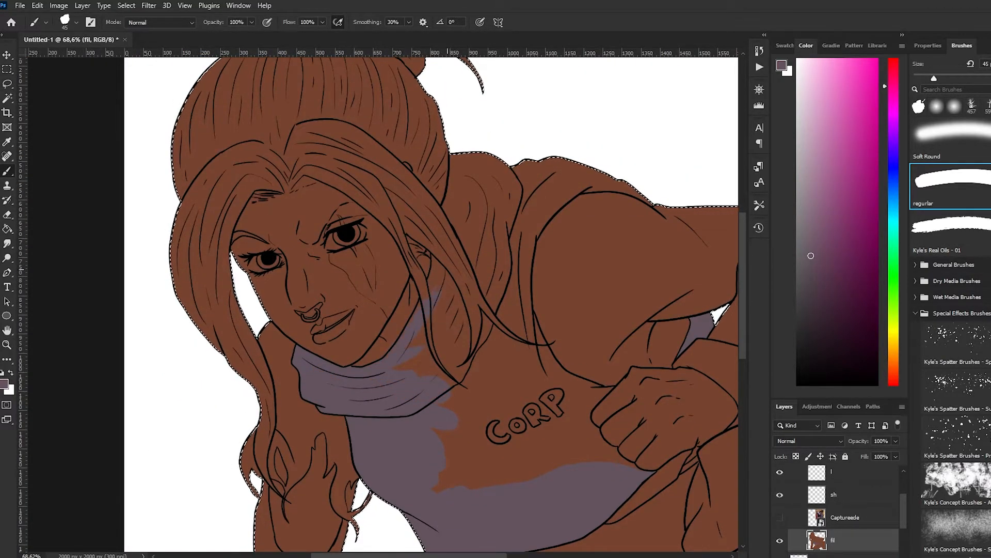
Paint the hood, shoulder and remaining chest of the hoodie purple-grey with a 90 px brush
scroll(276, 264, down, 8)
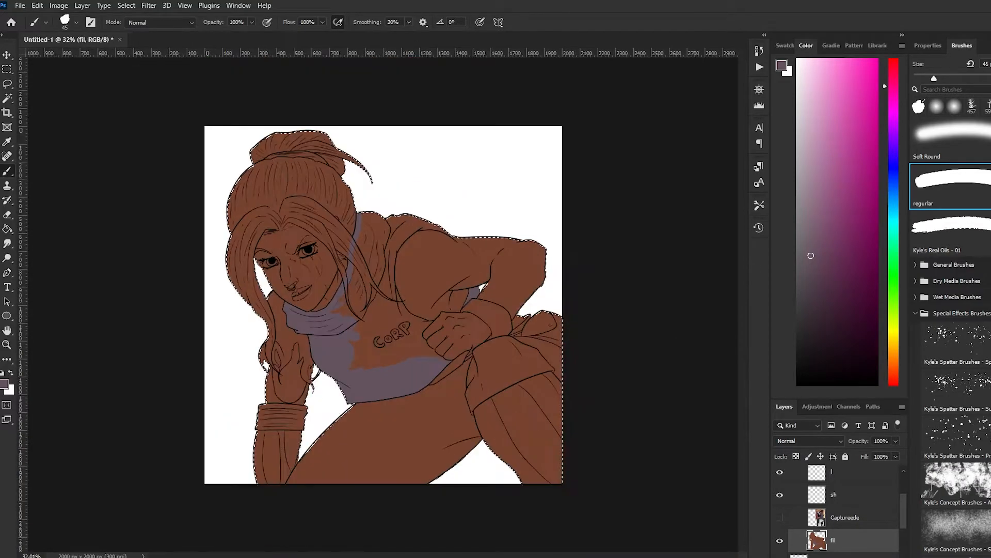
scroll(383, 304, up, 3)
key(bracketright)
key(bracketright)
key(bracketright)
key(bracketright)
key(bracketright)
mouse_move(464, 206)
mouse_down()
mouse_move(364, 197)
mouse_move(440, 205)
mouse_move(394, 209)
mouse_move(354, 230)
mouse_move(394, 266)
mouse_move(385, 308)
mouse_move(431, 331)
mouse_move(397, 321)
mouse_move(399, 359)
mouse_move(470, 370)
mouse_up()
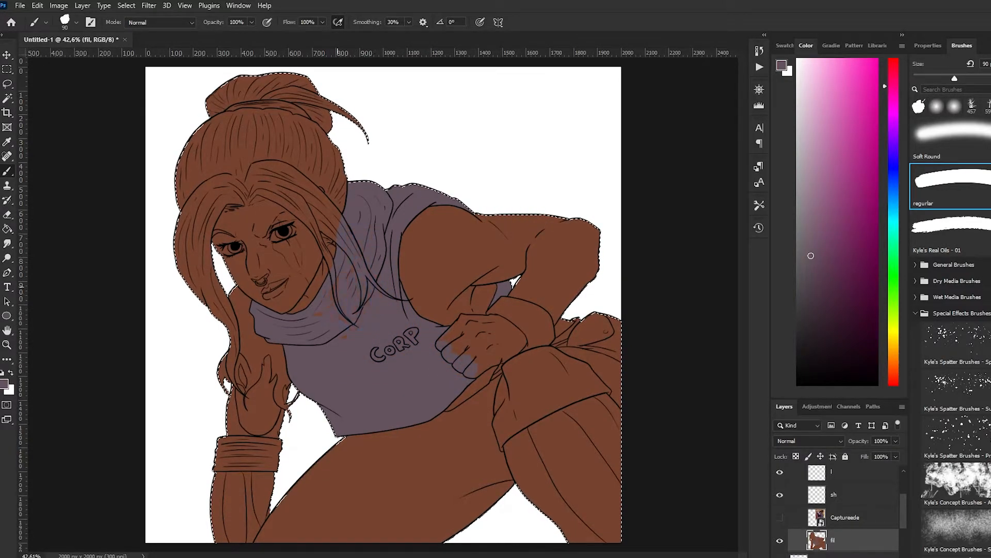
Sample the dark purple sleeve colour from the Captureede reference, hide it again and reactivate the fil layer for painting
scroll(434, 251, up, 5)
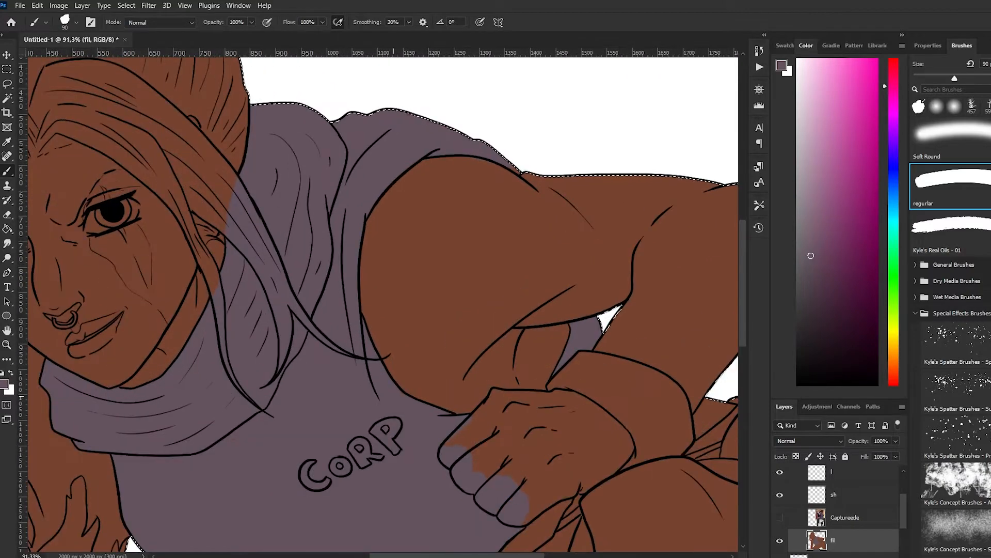
key(bracketleft)
key(bracketleft)
key(bracketleft)
key(bracketleft)
key(bracketleft)
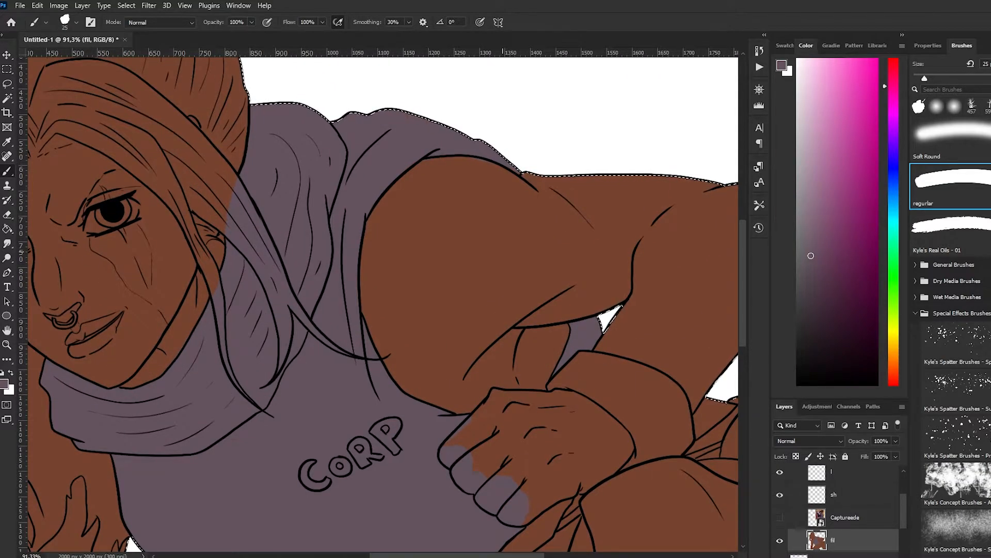
click(852, 518)
click(780, 518)
key(i)
click(454, 233)
click(780, 518)
click(853, 540)
key(b)
Paint dark purple over the bent arm's upper sleeve, using a smaller brush along the shoulder edge
mouse_move(689, 235)
mouse_down()
mouse_move(442, 336)
mouse_move(716, 214)
mouse_move(525, 193)
mouse_move(641, 200)
mouse_up()
mouse_move(400, 381)
mouse_down()
mouse_move(532, 380)
mouse_move(547, 360)
mouse_up()
mouse_move(516, 405)
mouse_down()
mouse_move(398, 366)
mouse_move(377, 310)
mouse_move(424, 331)
mouse_up()
key(bracketleft)
key(bracketleft)
key(bracketleft)
key(bracketleft)
key(bracketleft)
key(bracketleft)
key(bracketleft)
mouse_move(367, 280)
mouse_down()
mouse_move(368, 227)
mouse_move(414, 171)
mouse_move(469, 159)
mouse_move(518, 179)
mouse_up()
Complete the upper sleeve's edge against the hoodie with a fine brush and fill its interior with a 90 px brush
scroll(431, 87, up, 7)
alt+click(305, 316)
mouse_move(309, 330)
mouse_down()
mouse_move(365, 251)
mouse_move(385, 145)
mouse_up()
alt+click(609, 292)
key(bracketright)
key(bracketright)
key(bracketright)
key(bracketright)
key(bracketright)
key(bracketright)
mouse_move(573, 274)
mouse_down()
mouse_move(372, 305)
mouse_move(376, 425)
mouse_move(521, 356)
mouse_up()
scroll(430, 298, down, 12)
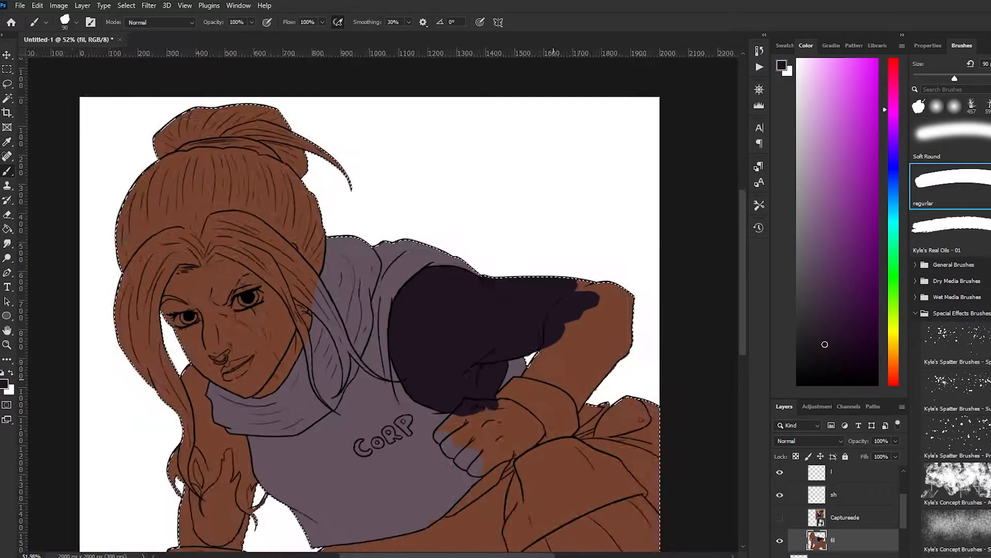
Paint the elbow, forearm and upper part of the glove cuff dark purple with the 90 px brush
scroll(583, 448, up, 9)
mouse_move(379, 351)
mouse_down()
mouse_move(400, 310)
mouse_move(547, 206)
mouse_move(682, 150)
mouse_up()
scroll(538, 105, down, 3)
scroll(538, 105, up, 1)
mouse_move(357, 359)
mouse_down()
mouse_move(565, 265)
mouse_move(477, 351)
mouse_up()
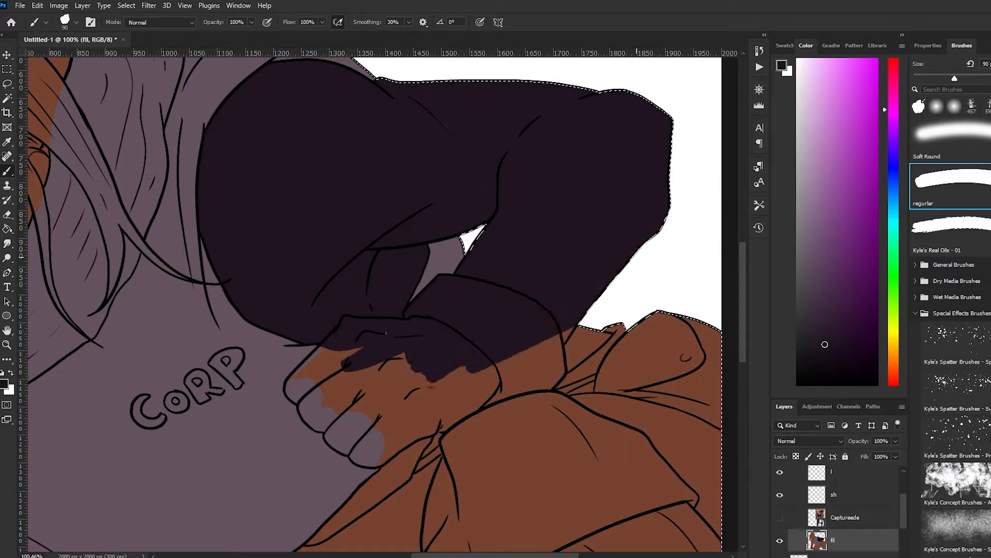
Paint the fist's knuckles and fingers dark purple with a 35 px brush
scroll(511, 415, up, 5)
key(bracketleft)
key(bracketleft)
key(bracketleft)
key(bracketleft)
mouse_move(165, 395)
mouse_down()
mouse_move(160, 368)
mouse_move(215, 312)
mouse_up()
mouse_move(175, 393)
mouse_down()
mouse_move(183, 421)
mouse_move(232, 432)
mouse_move(267, 467)
mouse_up()
mouse_move(178, 394)
mouse_down()
mouse_move(343, 302)
mouse_move(362, 350)
mouse_move(437, 342)
mouse_up()
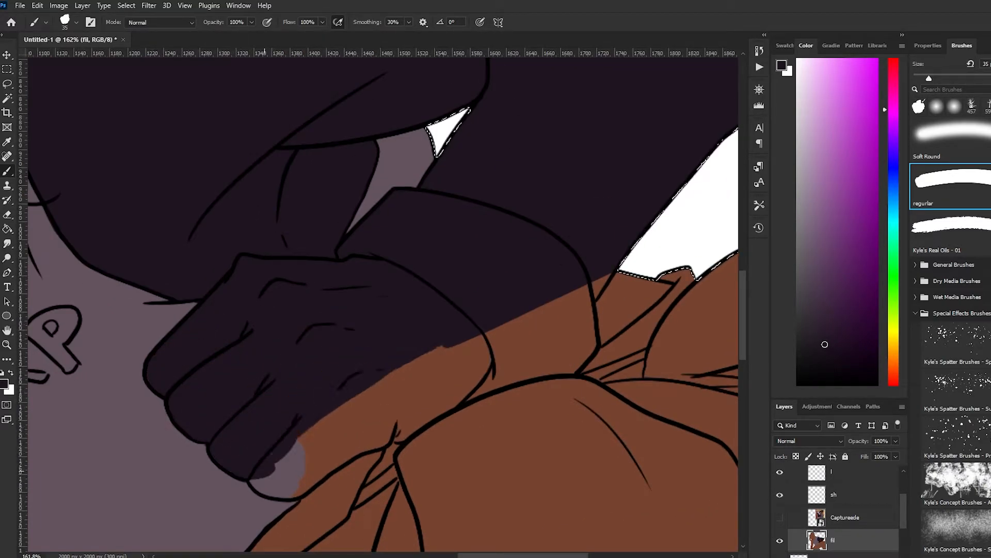
Cover the lower edge of the fist and the rest of the glove cuff in dark purple down to the knee
drag(258, 480, 350, 442)
drag(300, 494, 395, 433)
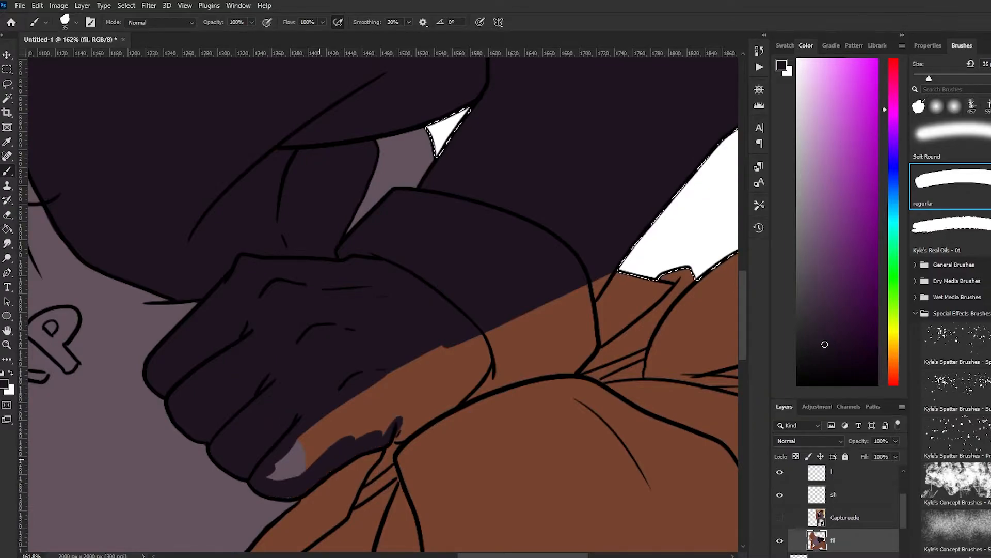
drag(279, 469, 445, 390)
drag(305, 443, 459, 349)
drag(402, 434, 465, 395)
drag(351, 414, 591, 305)
mouse_move(459, 386)
mouse_down()
mouse_move(542, 347)
mouse_move(557, 366)
mouse_move(568, 337)
mouse_move(588, 343)
mouse_up()
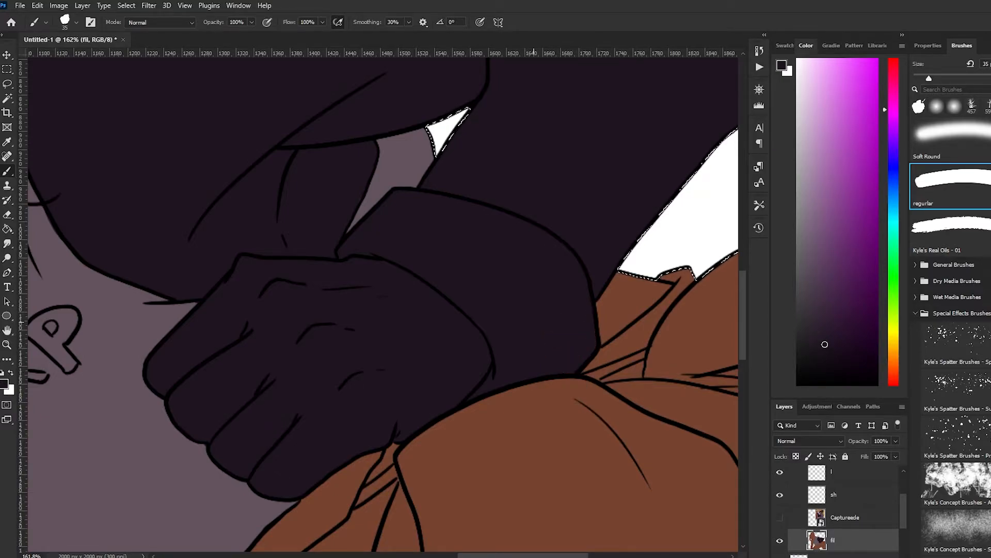
scroll(534, 321, down, 8)
scroll(534, 321, up, 3)
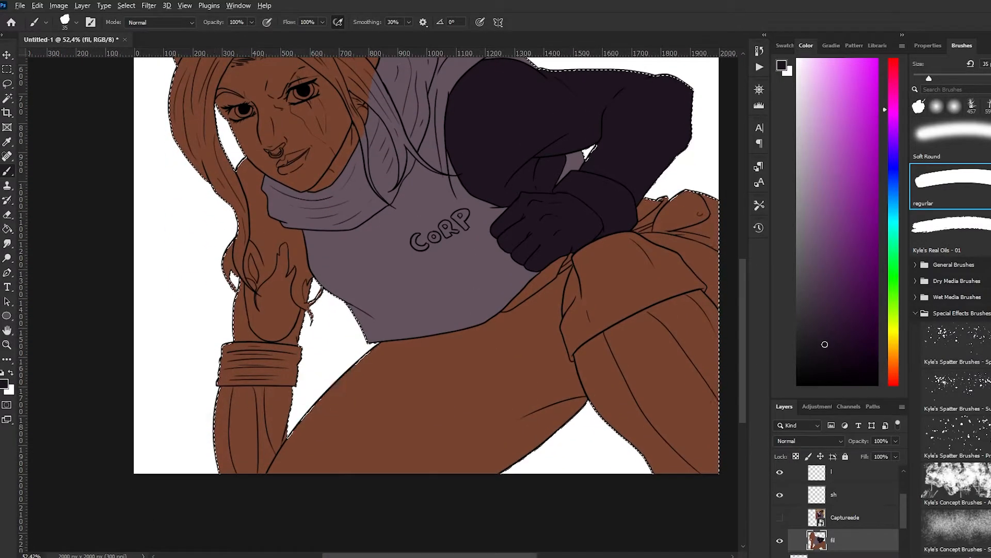
Paint the lower forearm and the ribbed cuff of the supporting arm dark purple with a large brush
scroll(362, 310, down, 2)
drag(262, 472, 246, 511)
key(ctrl+z)
key(])
key(])
key(])
key(])
key(])
mouse_move(260, 462)
mouse_down()
mouse_move(237, 498)
mouse_move(243, 410)
mouse_up()
scroll(216, 398, up, 3)
mouse_move(219, 356)
mouse_down()
mouse_move(215, 321)
mouse_move(259, 375)
mouse_move(294, 344)
mouse_up()
Extend the dark purple over the supporting arm's hand, upper sleeve and hair strands, using a smaller brush along the hood's edge
scroll(292, 202, up, 4)
mouse_move(192, 227)
mouse_down()
mouse_move(200, 402)
mouse_move(294, 384)
mouse_move(294, 346)
mouse_up()
scroll(215, 318, up, 6)
mouse_move(209, 136)
mouse_down()
mouse_move(231, 214)
mouse_move(235, 149)
mouse_move(234, 207)
mouse_move(211, 240)
mouse_move(248, 284)
mouse_up()
key(ctrl+z)
key(bracketleft)
key(bracketleft)
key(bracketleft)
key(bracketleft)
key(bracketleft)
key(bracketleft)
key(bracketleft)
key(ctrl+z)
key(ctrl+z)
mouse_move(250, 164)
mouse_down()
mouse_move(243, 225)
mouse_move(281, 290)
mouse_move(373, 390)
mouse_move(258, 364)
mouse_move(210, 196)
mouse_move(305, 369)
mouse_move(289, 359)
mouse_up()
Clean up the hood collar's edge beside the supporting arm with the sampled mauve hoodie colour and a 60 px brush
key(bracketright)
key(bracketright)
key(bracketright)
key(bracketright)
key(bracketright)
key(bracketright)
alt+click(398, 400)
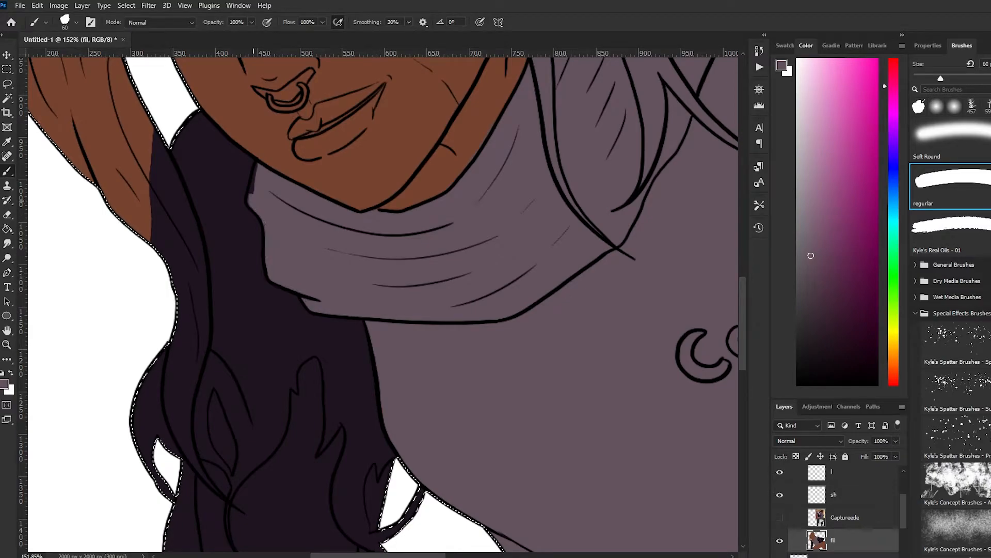
key(ctrl+z)
drag(261, 169, 254, 200)
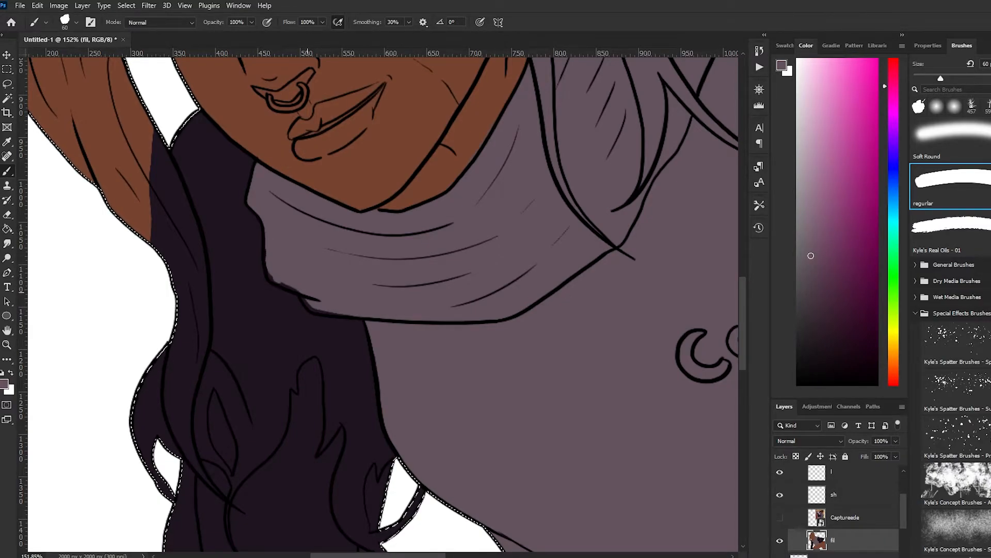
scroll(268, 274, down, 10)
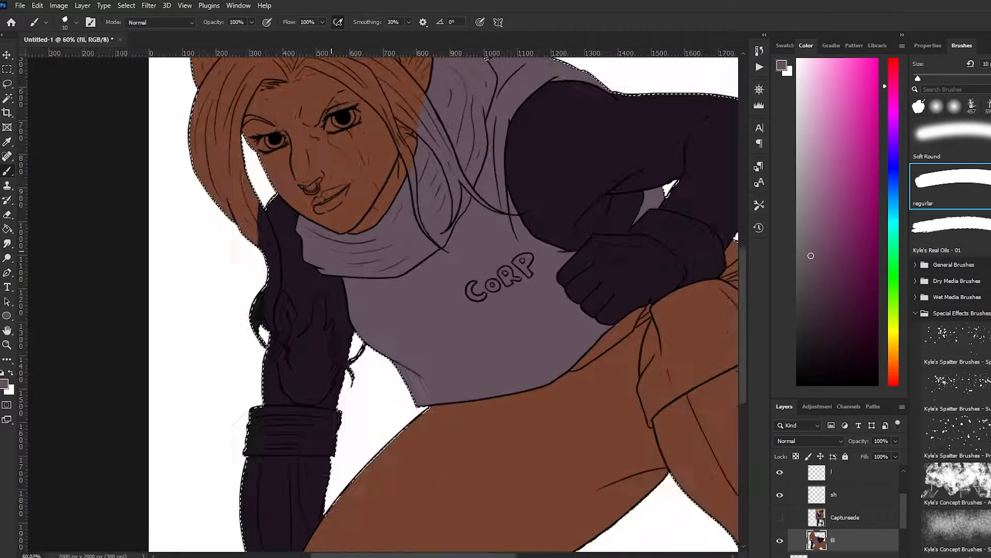
Sample the dark blue of the trousers from the reference image and fill the character's trousers with it
click(779, 517)
alt+click(537, 319)
click(780, 517)
key(g)
click(521, 459)
scroll(522, 458, up, 1)
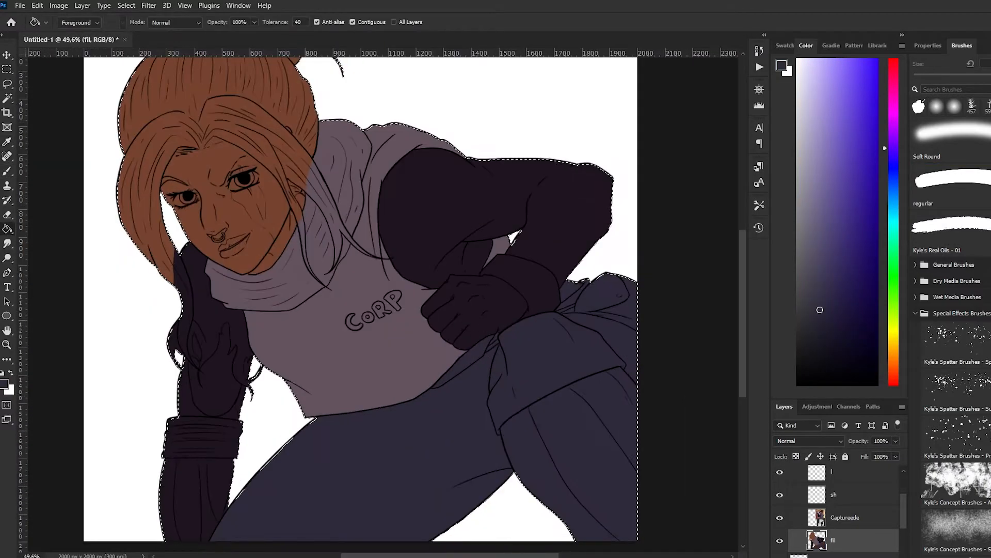
click(780, 517)
Select the dark purple sleeves and gloves with Color Range at a fuzziness of 12
scroll(575, 300, up, 2)
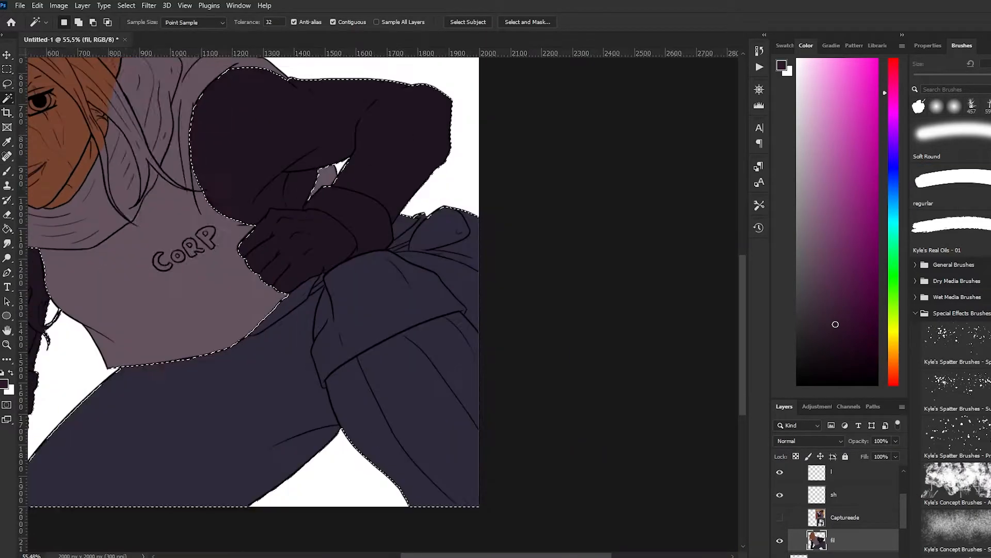
click(145, 114)
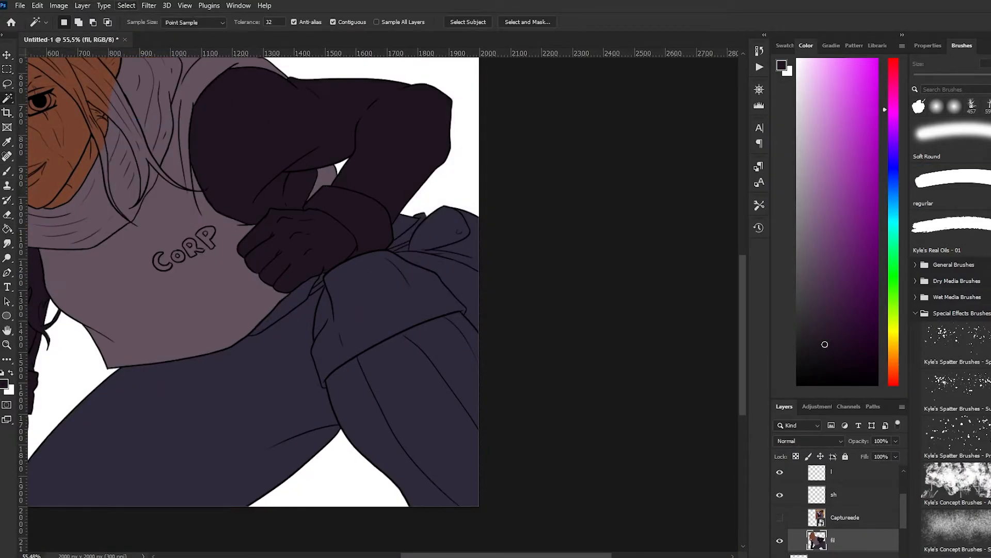
click(126, 6)
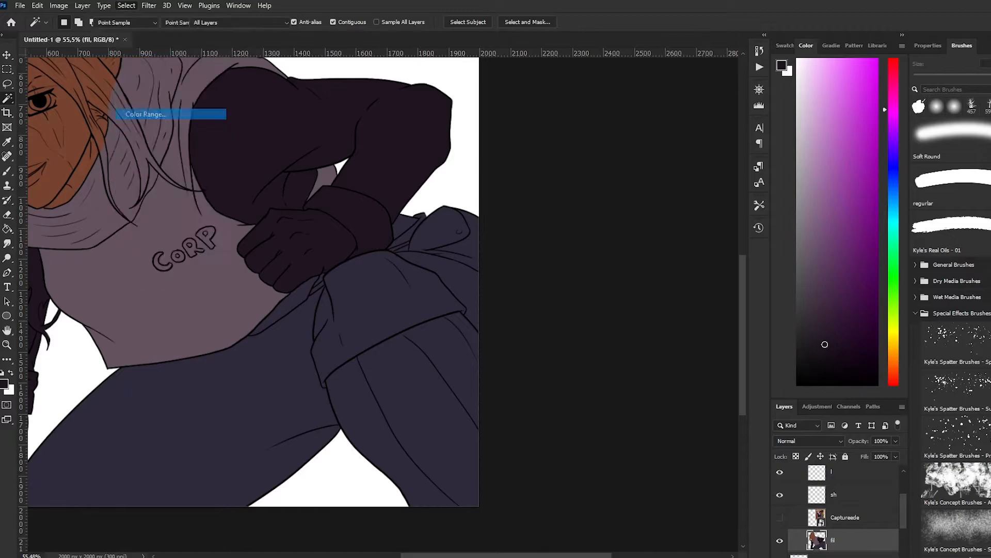
click(144, 114)
drag(739, 159, 636, 158)
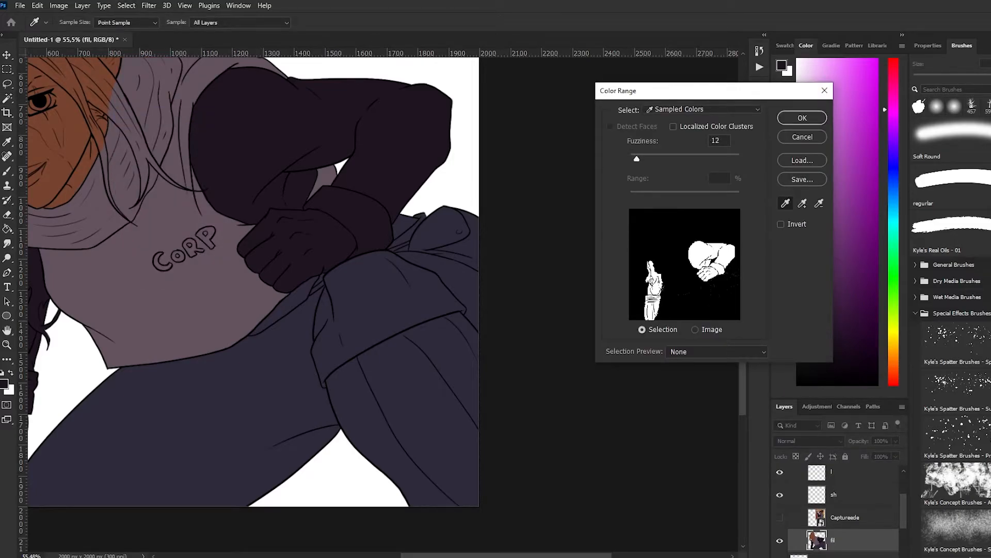
key(Return)
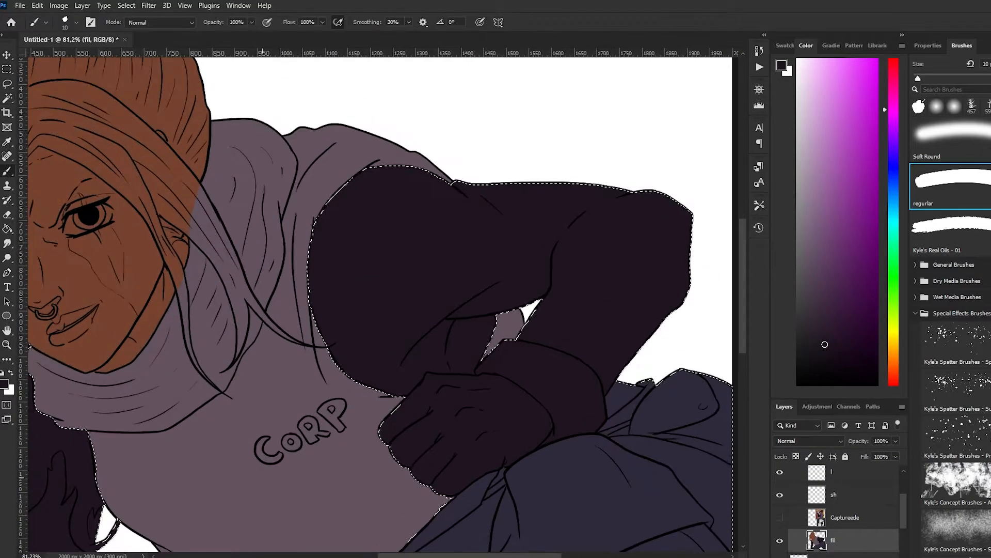
Paint the fist's fingers and knuckles reddish purple with a 40 px brush
key(bracketright)
key(bracketright)
key(bracketright)
scroll(501, 443, up, 4)
scroll(382, 304, down, 3)
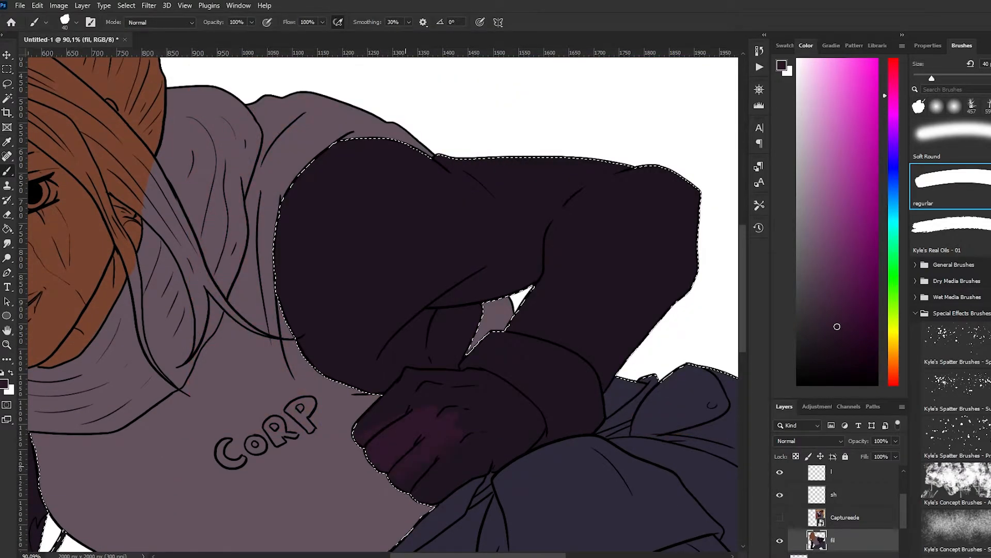
drag(406, 466, 425, 430)
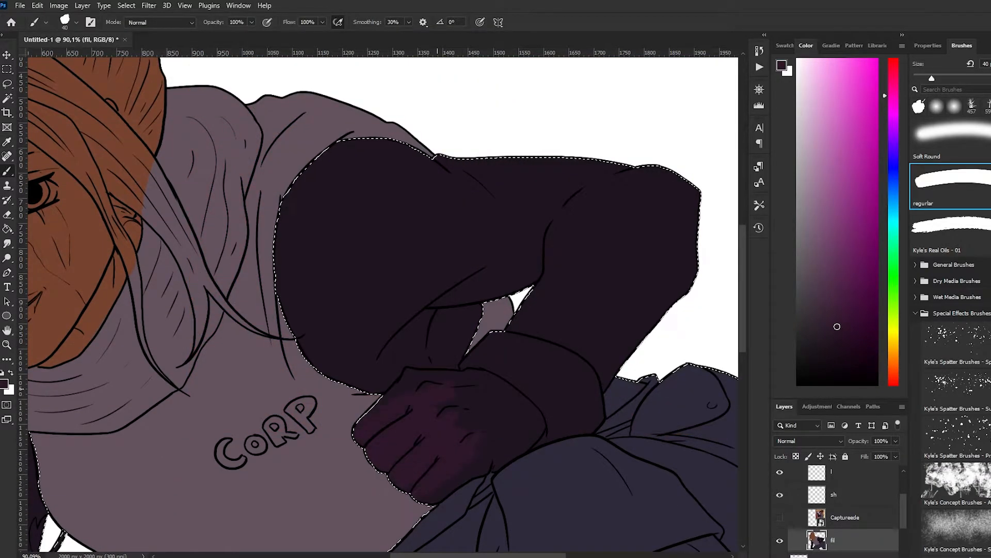
Trace the edges of the glove's cuff and back of the hand in reddish purple with a 15 px brush
scroll(424, 429, up, 5)
key(bracketleft)
key(bracketleft)
key(bracketleft)
key(bracketleft)
key(bracketleft)
mouse_move(413, 345)
mouse_down()
mouse_move(528, 341)
mouse_move(534, 279)
mouse_move(651, 305)
mouse_move(708, 377)
mouse_move(612, 453)
mouse_up()
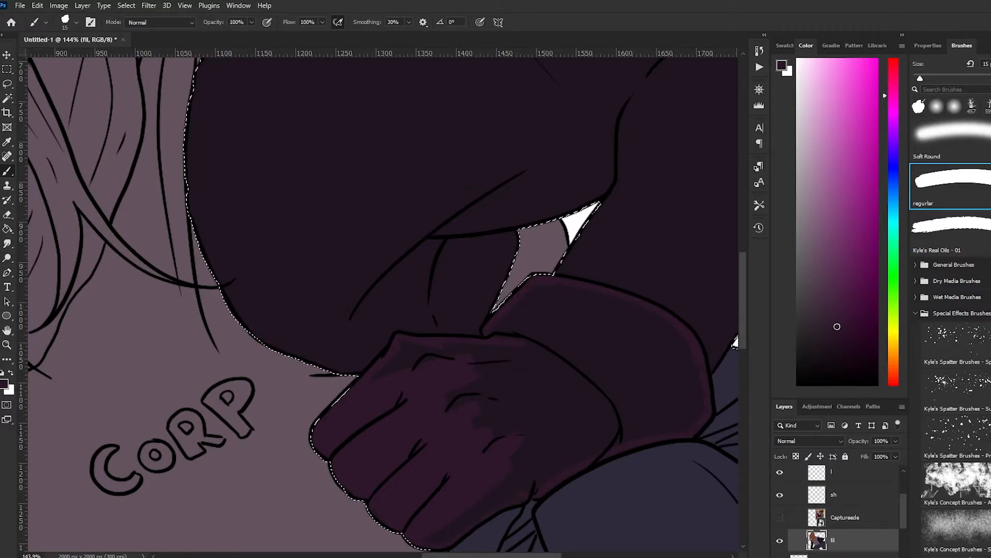
Fill the rest of the glove reddish purple with a 40 px brush and compare the colours with the reference image
key(bracketright)
key(bracketright)
key(bracketright)
key(bracketright)
key(bracketright)
drag(439, 533, 492, 499)
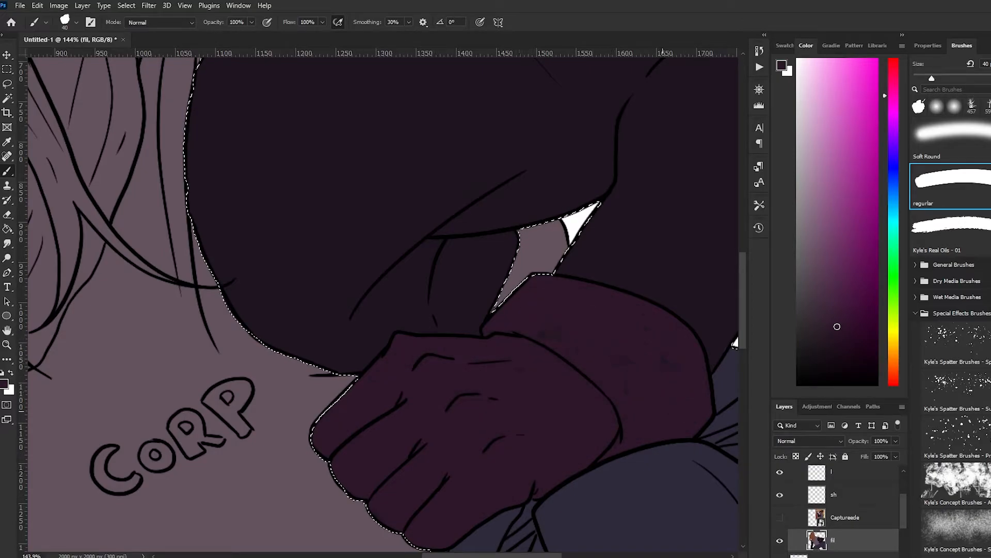
scroll(663, 411, down, 10)
scroll(663, 411, up, 5)
click(780, 518)
scroll(384, 305, up, 3)
scroll(383, 305, down, 3)
key(ctrl+d)
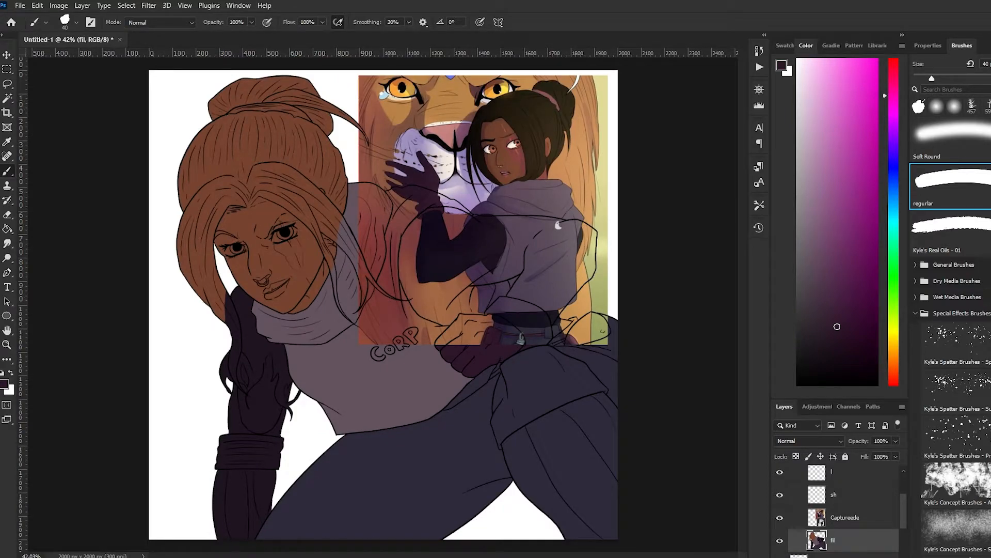
click(779, 518)
Choose a light grey-blue and block in the lower part of the bent leg's shin with a 175 px brush
click(806, 214)
click(893, 197)
click(812, 168)
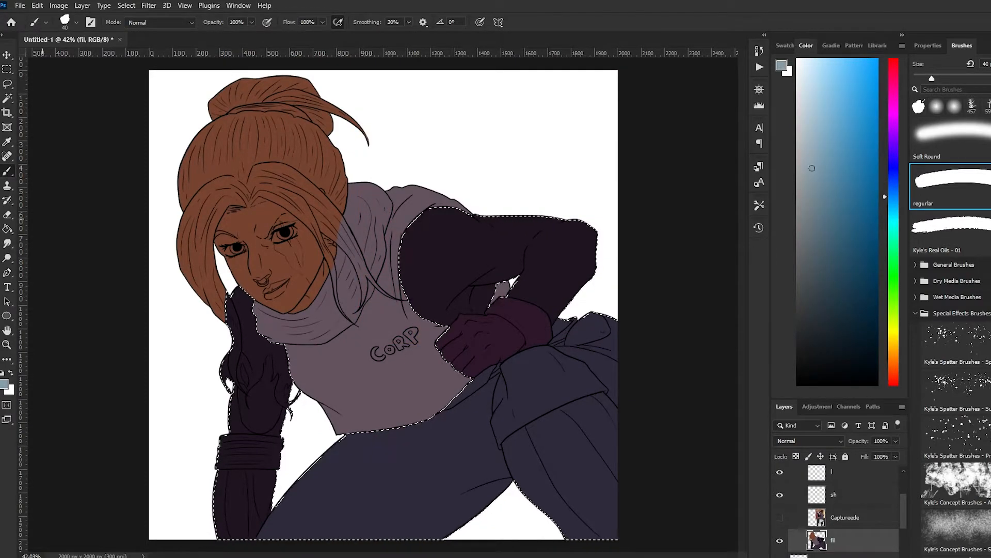
scroll(632, 537, up, 3)
drag(596, 428, 600, 466)
key(])
key(])
key(])
key(])
key(])
key(])
key(])
key(])
key(])
key(])
mouse_move(558, 413)
mouse_down()
mouse_move(586, 480)
mouse_move(553, 490)
mouse_move(504, 470)
mouse_up()
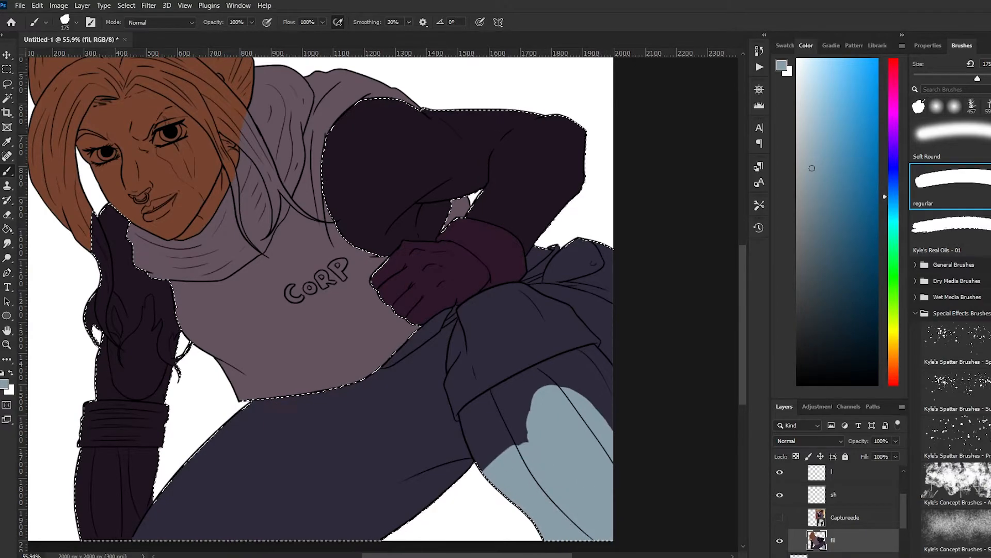
Cover the rest of the shin in light grey-blue up to the trouser hem, refining the edges with a 40 px brush
key(ctrl+d)
scroll(613, 433, up, 3)
mouse_move(578, 361)
mouse_down()
mouse_move(477, 383)
mouse_move(431, 439)
mouse_up()
key([)
key([)
key([)
key([)
key([)
key([)
key([)
key([)
key([)
key([)
mouse_move(540, 306)
mouse_down()
mouse_move(578, 284)
mouse_move(612, 331)
mouse_up()
drag(577, 297, 450, 345)
drag(516, 312, 364, 394)
mouse_move(501, 328)
mouse_down()
mouse_move(372, 405)
mouse_move(394, 467)
mouse_up()
drag(354, 412, 355, 429)
drag(383, 467, 393, 490)
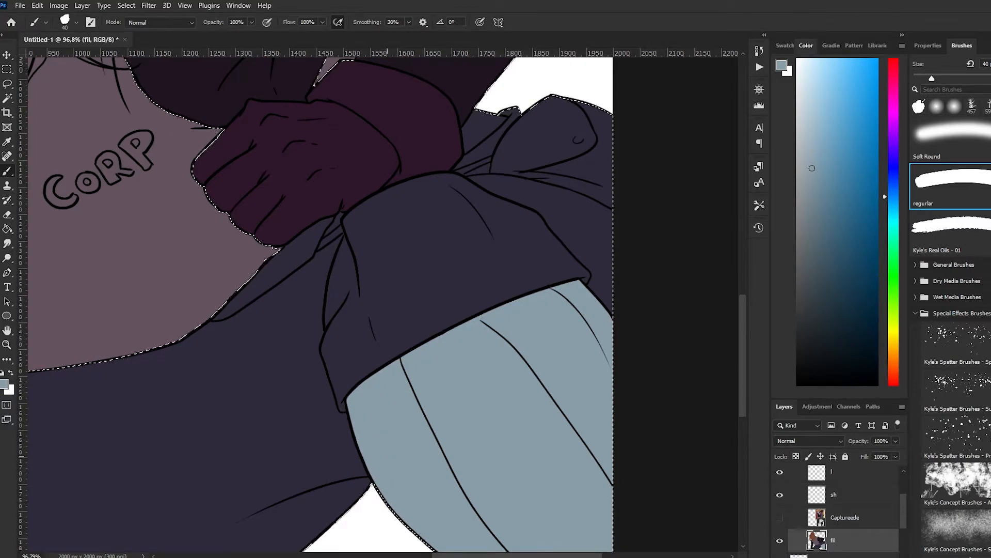
Paint the supporting arm light grey-blue below the ribbed cuff with the 40 px brush
scroll(619, 403, down, 4)
scroll(229, 496, up, 4)
mouse_move(216, 501)
mouse_down()
mouse_move(265, 431)
mouse_move(207, 493)
mouse_move(170, 455)
mouse_move(165, 374)
mouse_move(221, 384)
mouse_move(168, 485)
mouse_up()
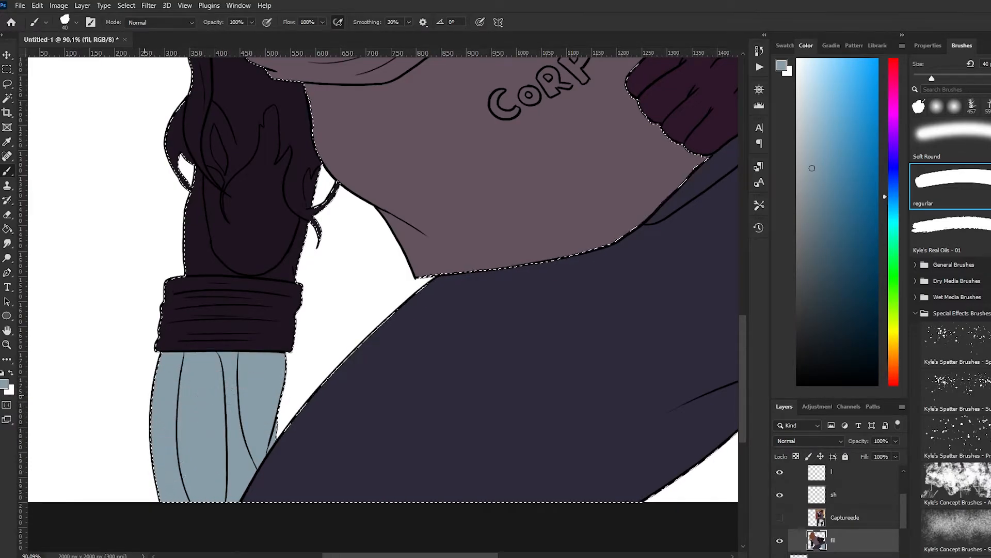
Sample the brown skin colour and start painting the hand on the supporting arm with the 40 px brush
scroll(181, 465, down, 4)
alt+click(263, 93)
scroll(206, 357, up, 6)
mouse_move(251, 403)
mouse_down()
mouse_move(238, 347)
mouse_move(263, 372)
mouse_up()
scroll(207, 310, up, 6)
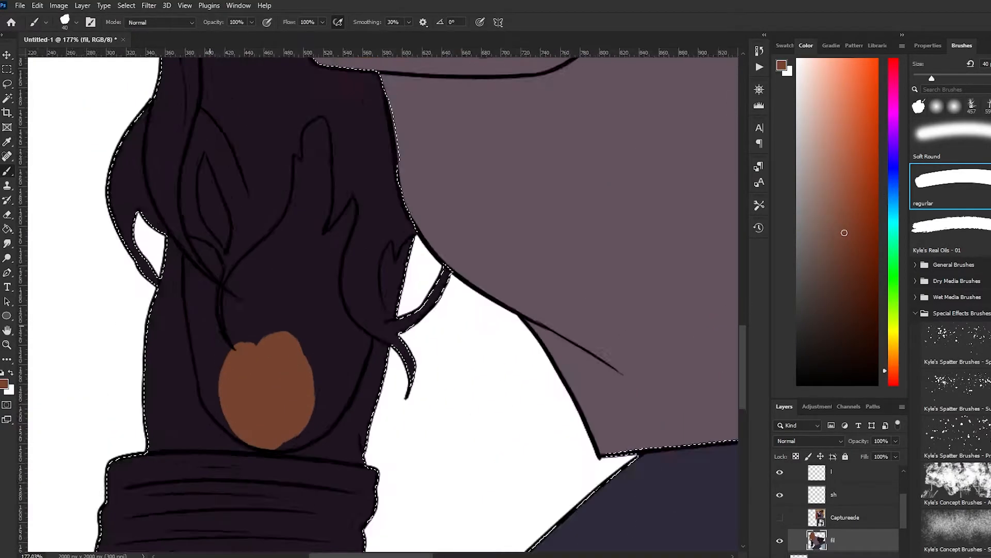
Select the hand's outline and the small gap between the hair strands with the Magic Wand and adjust the selection
key(w)
scroll(839, 516, up, 3)
click(839, 528)
click(839, 490)
click(289, 310)
shift+click(213, 207)
click(126, 6)
click(253, 195)
key(Return)
key(b)
Fill the selected hand area with the brown skin colour on the sh layer and deselect
click(839, 549)
key(g)
click(300, 320)
key(b)
key(m)
key(ctrl+d)
scroll(259, 382, down, 12)
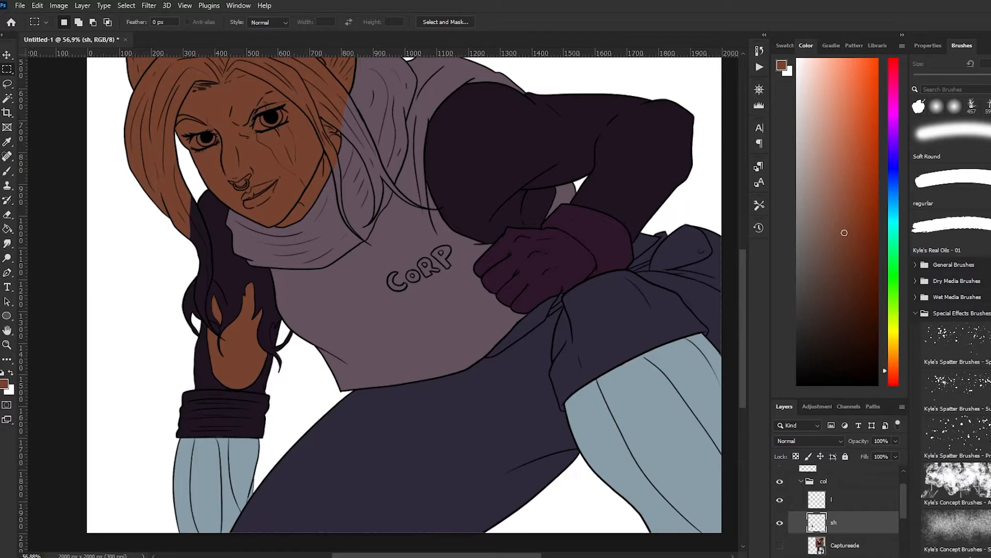
scroll(609, 516, up, 1)
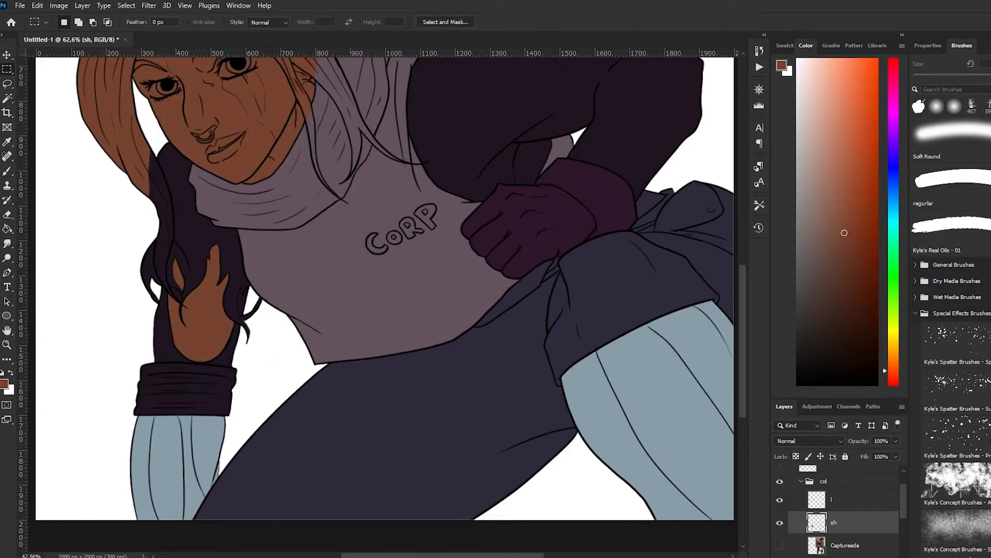
Move the fill layer above the reference layer and merge it with the sh layer holding the hand's skin
scroll(244, 407, up, 5)
key(w)
click(168, 356)
scroll(847, 522, down, 3)
click(847, 525)
click(847, 516)
click(526, 219)
scroll(527, 219, down, 1)
drag(847, 525, 847, 492)
ctrl+click(841, 469)
right_click(841, 469)
click(873, 327)
Select the supporting arm's dark purple area with the Magic Wand and paint the ribbed cuff and lower forearm warm grey
click(161, 365)
scroll(161, 365, down, 4)
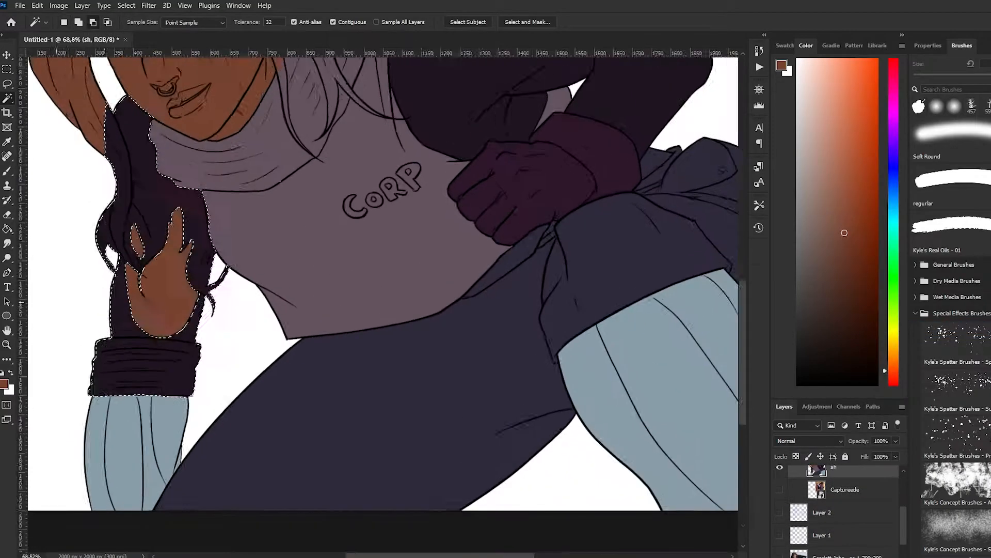
scroll(116, 242, up, 4)
key(b)
click(809, 232)
mouse_move(93, 465)
mouse_down()
mouse_move(254, 421)
mouse_move(101, 463)
mouse_up()
mouse_move(219, 429)
mouse_down()
mouse_move(98, 439)
mouse_move(248, 374)
mouse_up()
scroll(138, 361, up, 2)
mouse_move(130, 369)
mouse_down()
mouse_move(149, 336)
mouse_move(133, 381)
mouse_move(147, 369)
mouse_up()
Paint the remaining forearm slivers between the hand, hair strands and arm outline warm grey with a 25 px brush
scroll(138, 361, up, 3)
key(bracketleft)
key(bracketleft)
key(bracketleft)
mouse_move(304, 385)
mouse_down()
mouse_move(294, 426)
mouse_move(283, 429)
mouse_up()
scroll(164, 310, up, 7)
mouse_move(443, 408)
mouse_down()
mouse_move(462, 321)
mouse_move(448, 351)
mouse_move(438, 314)
mouse_move(438, 397)
mouse_up()
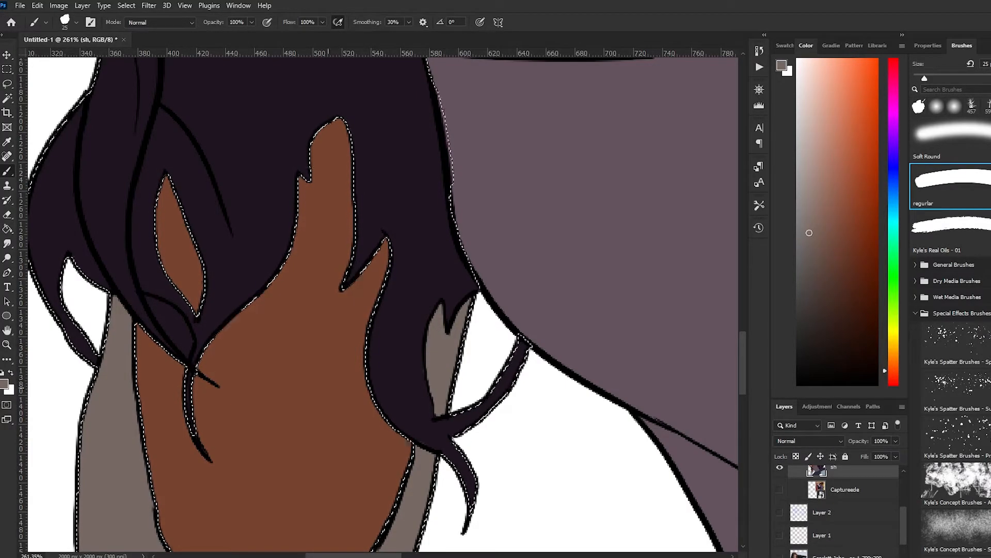
Sample the hand's brown skin colour, deselect, and create a new layer named sh above the merged colour layer
key(i)
click(289, 361)
key(m)
key(ctrl+d)
scroll(844, 511, up, 3)
key(ctrl+alt+shift+n)
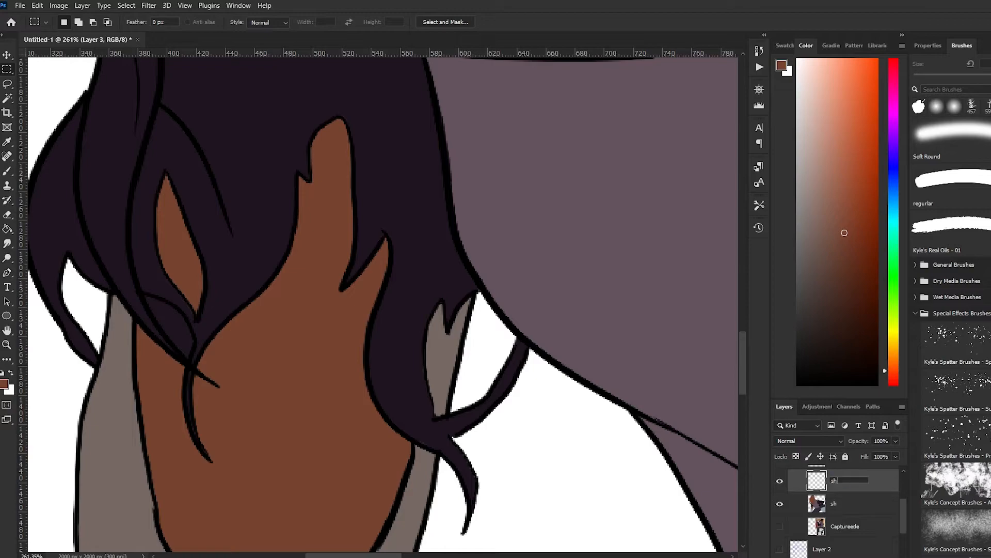
Rename the merged colour layer as f and move the Captureede layer to the top of the layer stack
click(847, 503)
scroll(846, 511, up, 3)
scroll(847, 516, down, 2)
click(842, 554)
drag(846, 538, 842, 468)
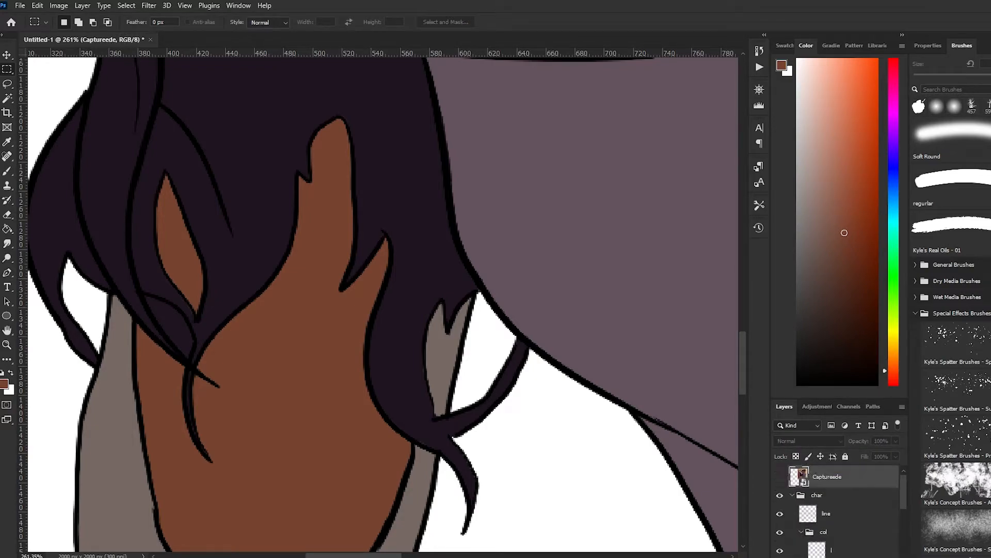
Sample the dark purple sleeve colour beside the hand for brushing on layer f
ctrl+click(224, 326)
key(b)
key(i)
click(227, 284)
key(b)
scroll(174, 309, down, 10)
scroll(311, 217, up, 2)
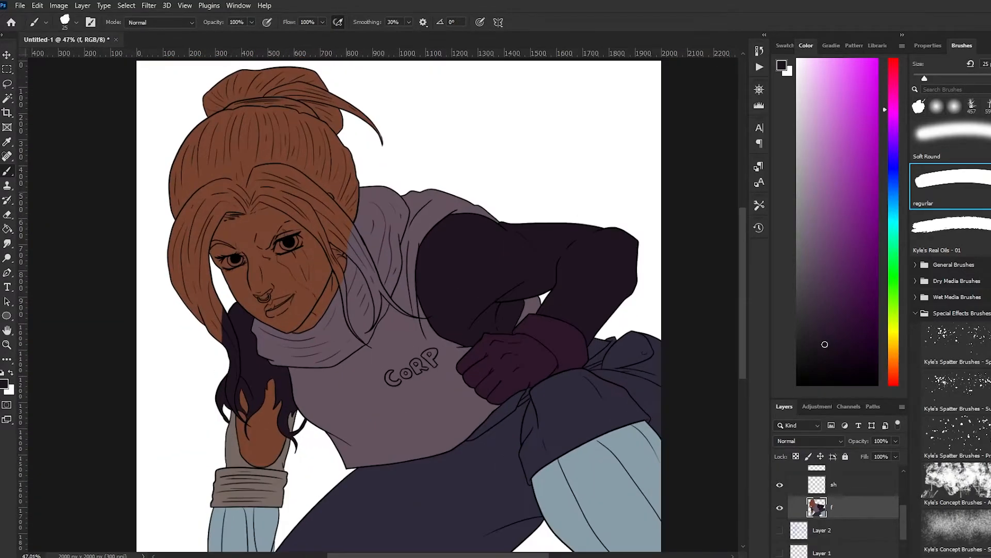
Sample the pink of the reference's hair tie and paint the character's hair tie with a 25 px brush on layer f
scroll(827, 509, up, 5)
click(780, 477)
key(i)
click(595, 105)
click(780, 477)
key(b)
scroll(206, 135, up, 3)
drag(237, 167, 295, 156)
scroll(826, 517, down, 2)
scroll(252, 137, up, 5)
drag(251, 137, 246, 184)
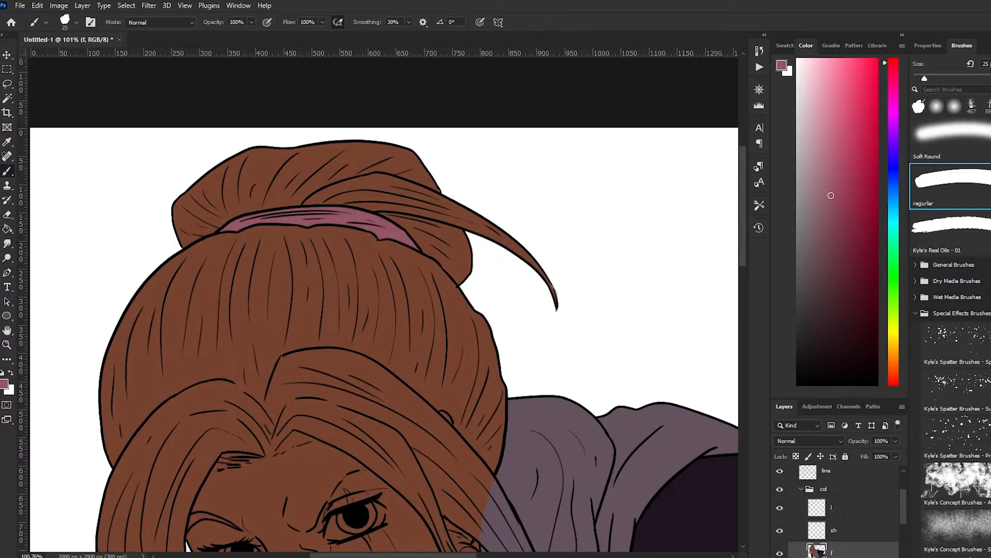
scroll(271, 276, down, 2)
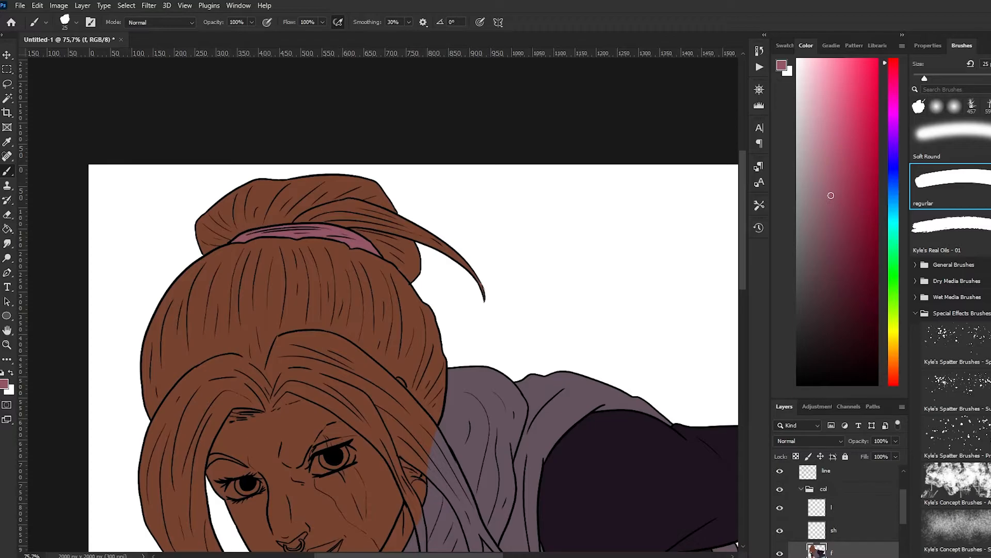
scroll(458, 315, down, 11)
scroll(458, 314, left, 1)
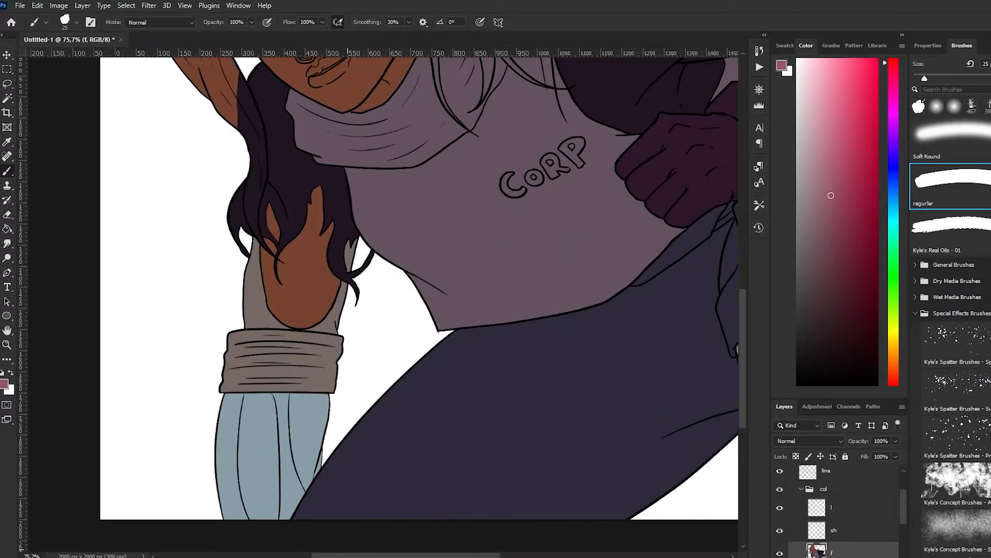
scroll(457, 315, right, 2)
scroll(382, 289, up, 6)
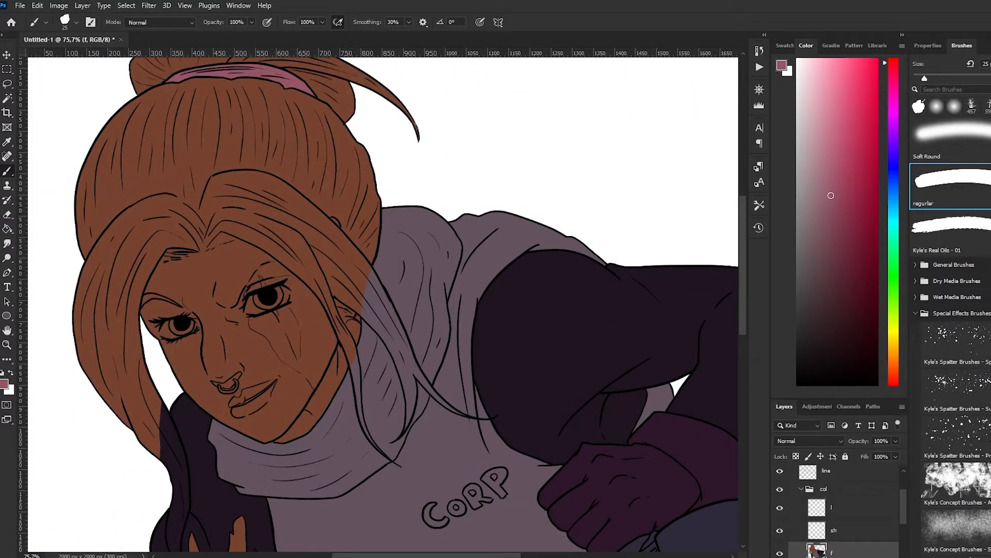
Sample light grey from the vest emblem in the Captureede reference, hide that layer and make layer f active
scroll(847, 529, down, 2)
click(846, 529)
scroll(847, 516, up, 3)
click(828, 476)
click(780, 477)
scroll(547, 221, down, 6)
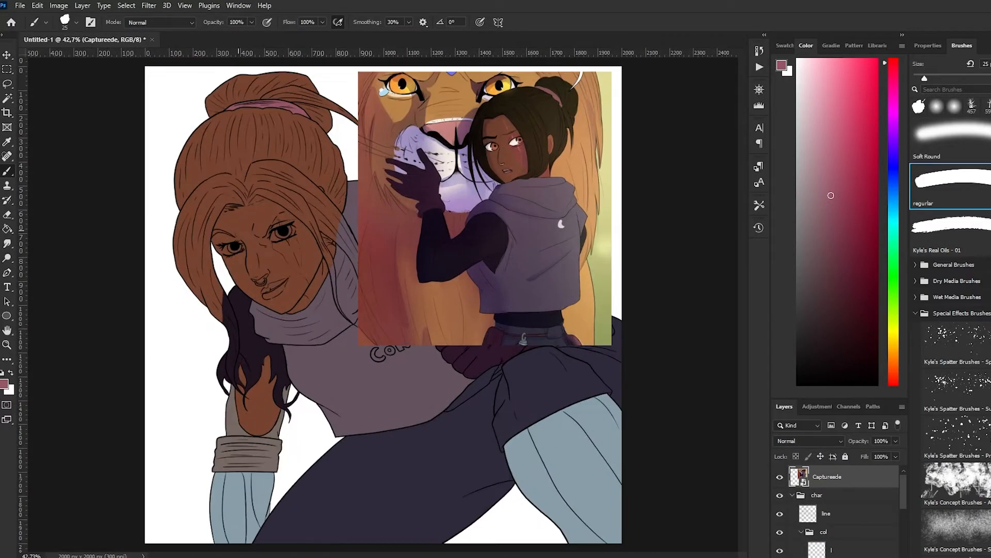
key(i)
click(489, 112)
click(562, 224)
key(b)
scroll(847, 509, down, 3)
click(846, 509)
scroll(252, 284, up, 3)
Paint the CORP letters on the vest light grey with a 10 px brush
scroll(837, 509, up, 3)
click(780, 477)
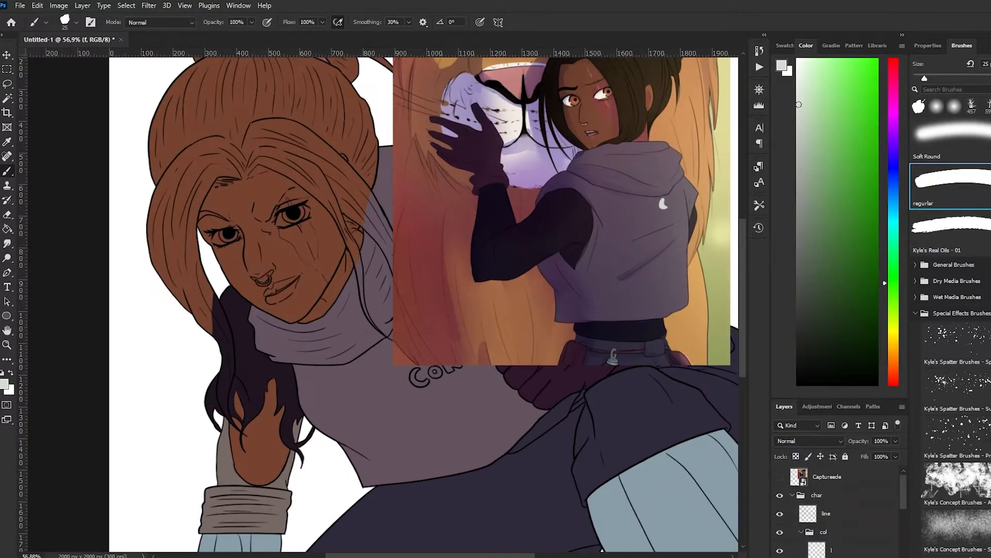
scroll(436, 377, up, 5)
key(ctrl+z)
key(bracketleft)
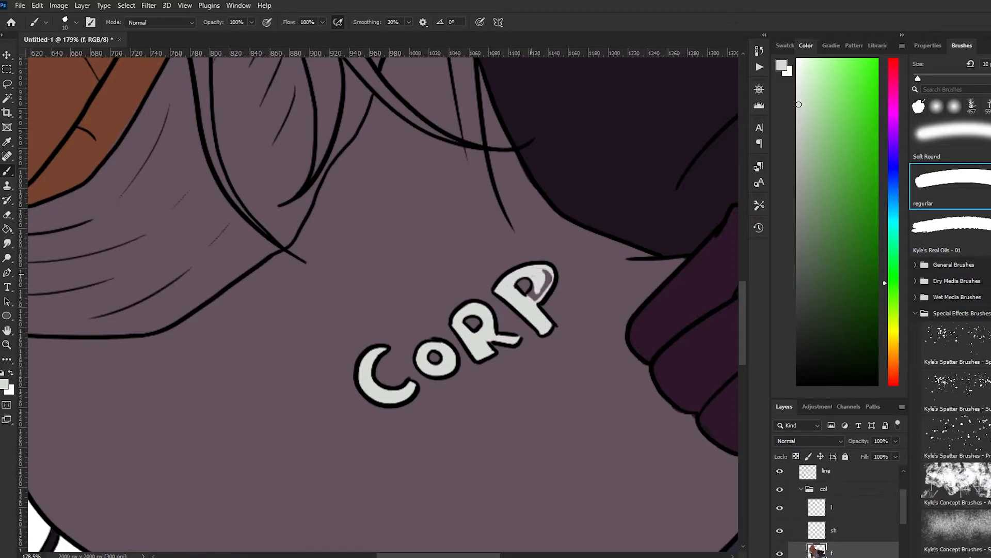
Paint the hip pouch and its thin strap dark maroon with a 35 px brush
key(ctrl+0)
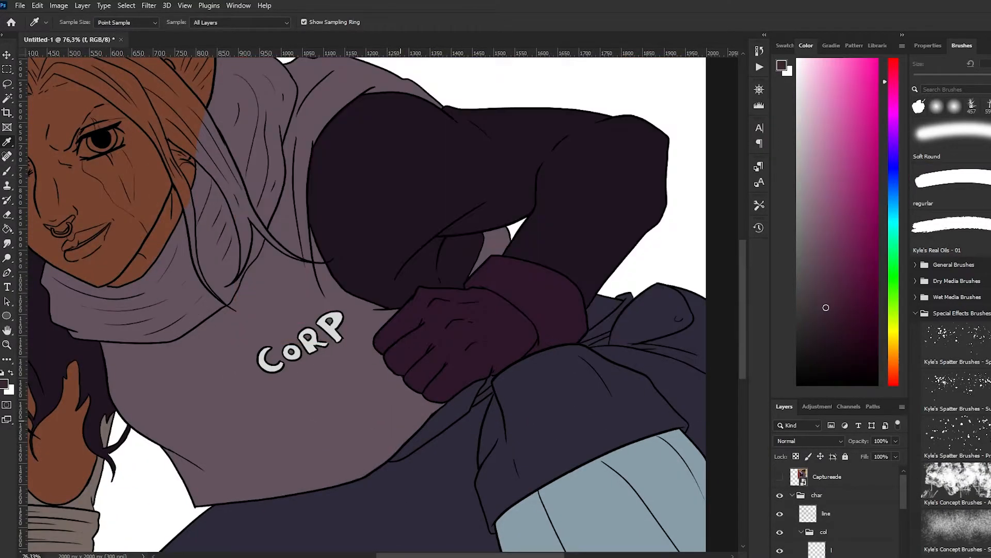
scroll(494, 443, up, 3)
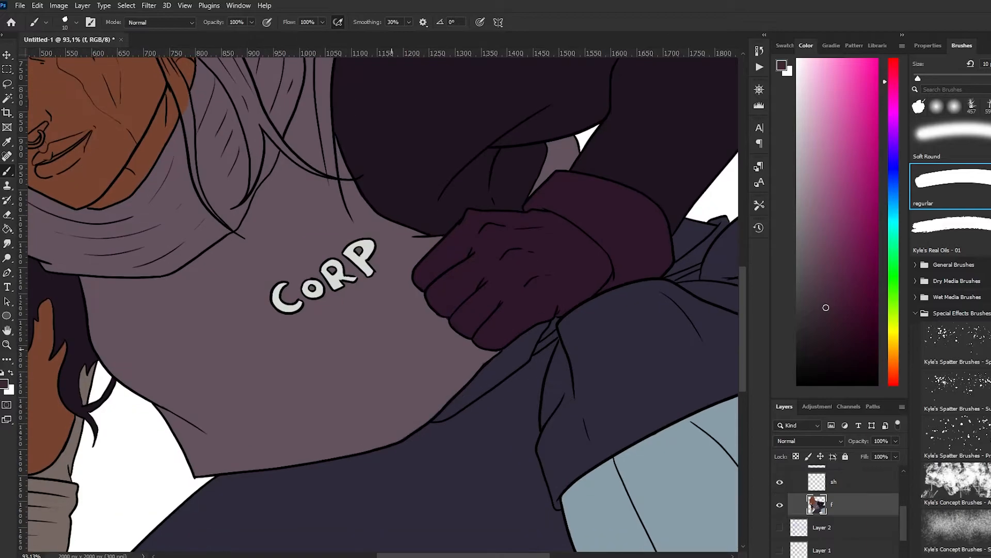
scroll(537, 352, down, 4)
scroll(594, 310, up, 5)
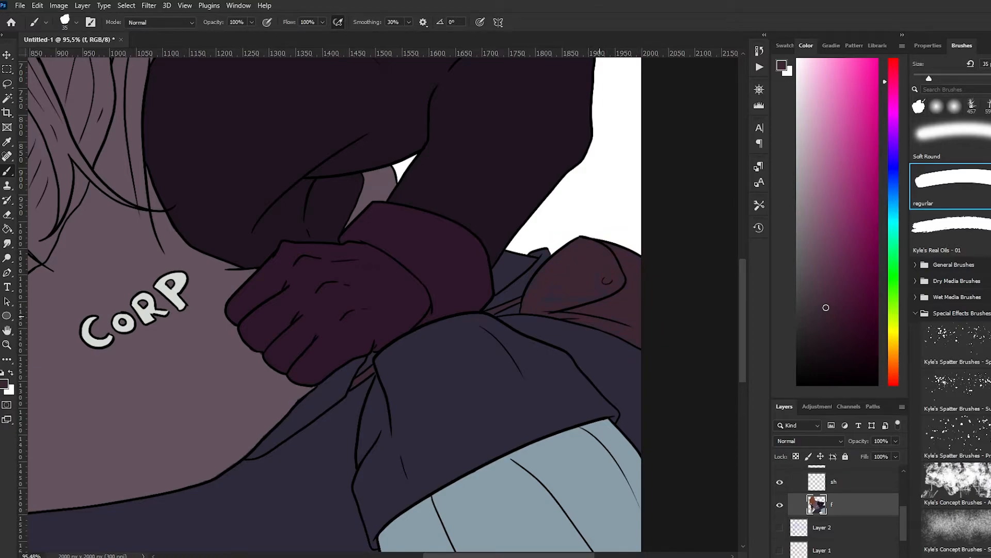
alt+click(622, 351)
scroll(592, 311, down, 4)
Paint the waist strip between vest and trousers, on both sides of the glove, in the sleeve's dark purple
alt+click(395, 219)
scroll(416, 330, up, 5)
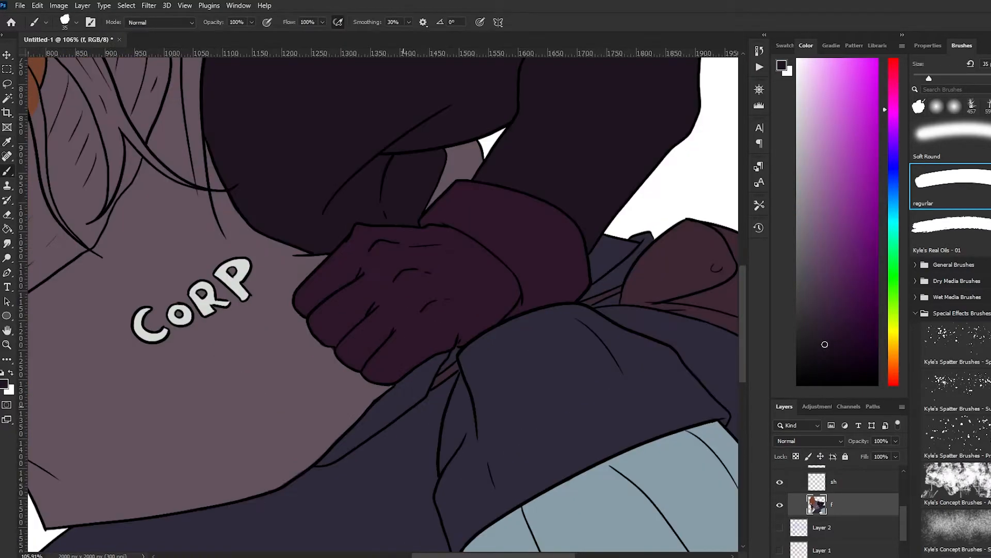
drag(337, 450, 443, 357)
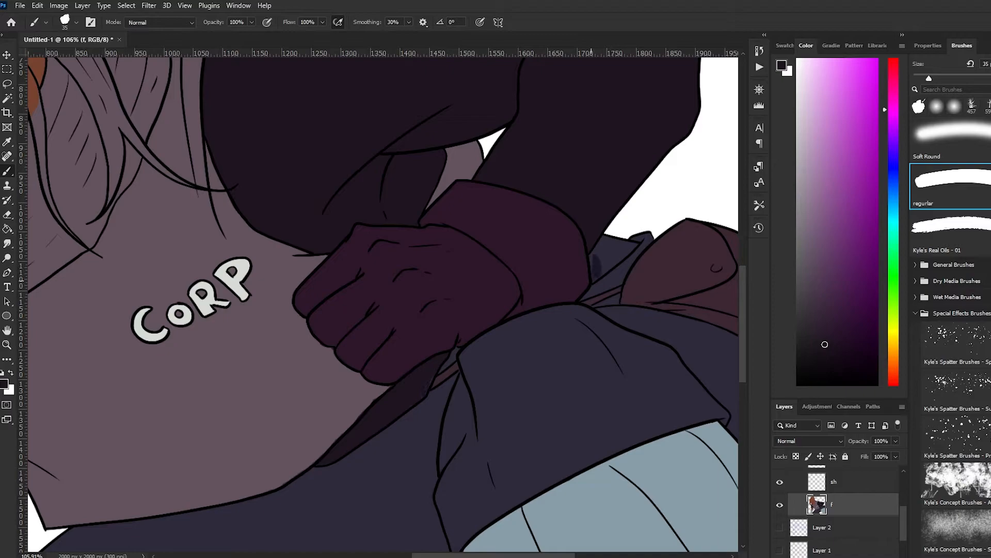
alt+click(347, 408)
drag(363, 410, 355, 414)
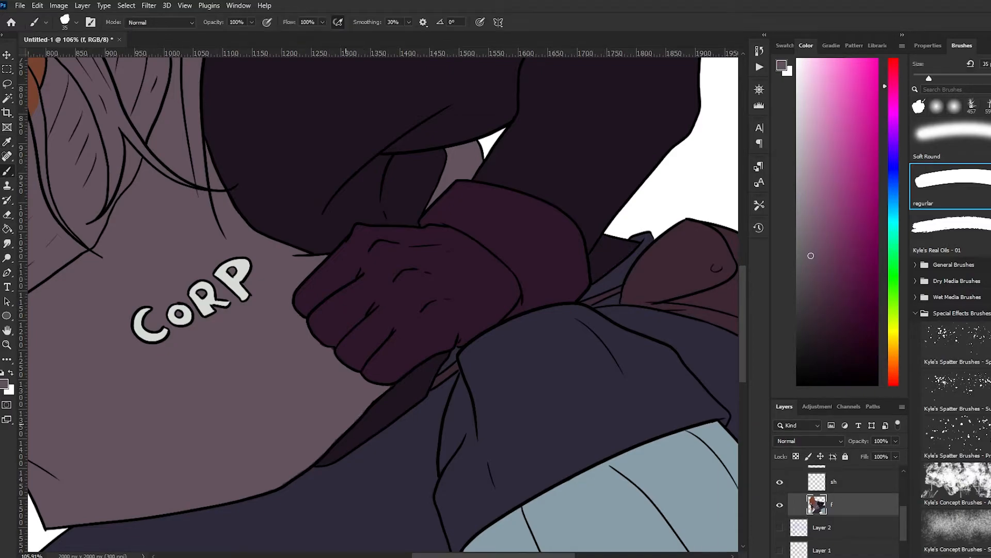
scroll(287, 391, up, 3)
alt+click(333, 305)
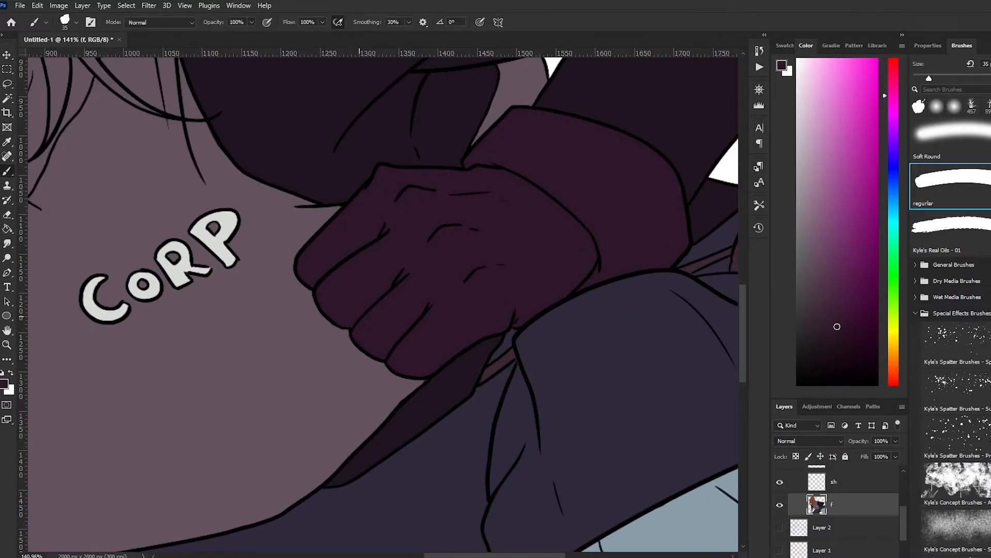
scroll(392, 330, down, 9)
scroll(263, 155, up, 3)
scroll(847, 509, up, 5)
Sample the near-black brown of the reference's hair and hide the Captureede layer again
click(779, 477)
key(i)
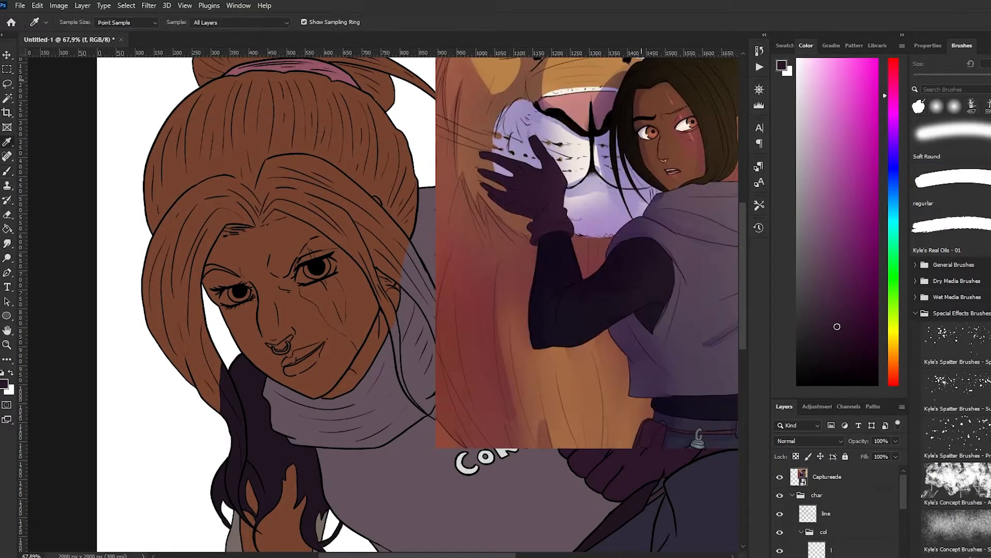
click(712, 103)
click(780, 476)
scroll(847, 508, down, 3)
scroll(351, 310, down, 2)
scroll(307, 279, up, 2)
Paint the long hair strand hanging over the dark purple sleeve near-black brown with a 35 px brush
key(w)
scroll(516, 356, up, 1)
click(516, 356)
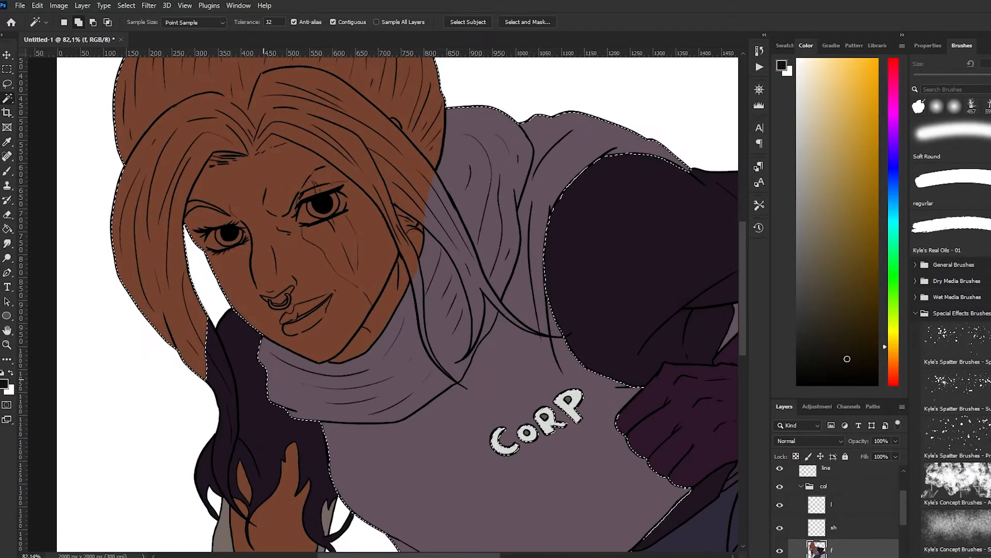
key(ctrl+d)
key(b)
scroll(217, 485, up, 6)
drag(235, 352, 225, 438)
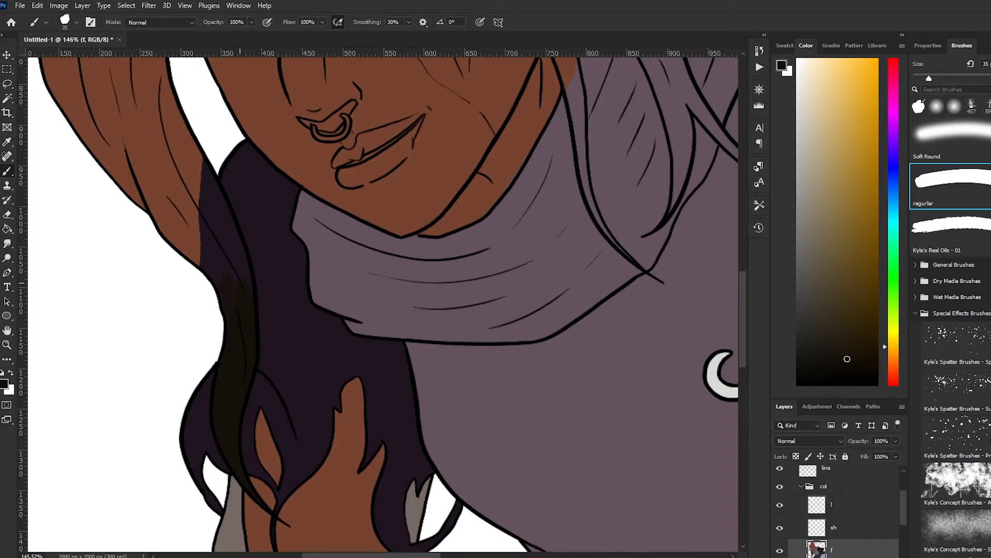
scroll(239, 261, down, 10)
Select the white background with the Magic Wand and invert the selection to cover the character
key(w)
click(199, 274)
shift+click(230, 197)
shift+click(316, 350)
shift+click(574, 498)
scroll(383, 305, down, 5)
right_click(309, 209)
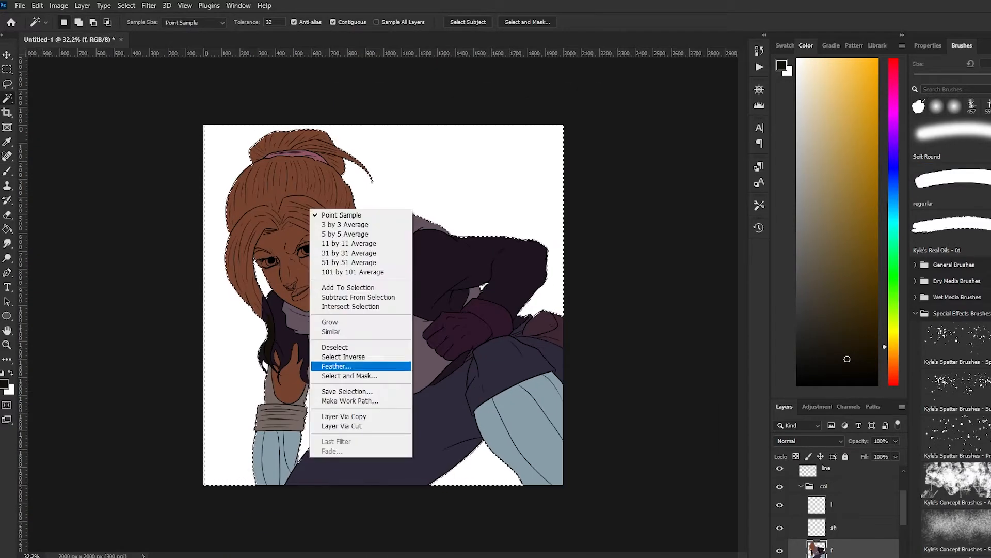
click(344, 357)
Extend the near-black brown up the long strand and paint the thin strand hanging beside the jaw
key(b)
scroll(269, 304, up, 8)
drag(233, 408, 212, 302)
scroll(226, 422, down, 4)
scroll(477, 321, up, 4)
key(ctrl+z)
drag(375, 441, 361, 368)
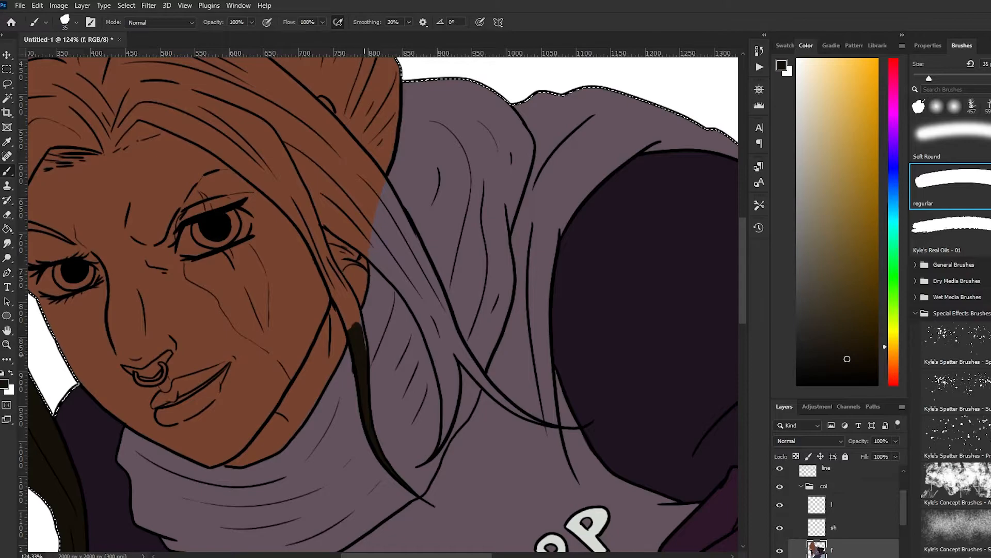
alt+click(381, 385)
alt+click(363, 382)
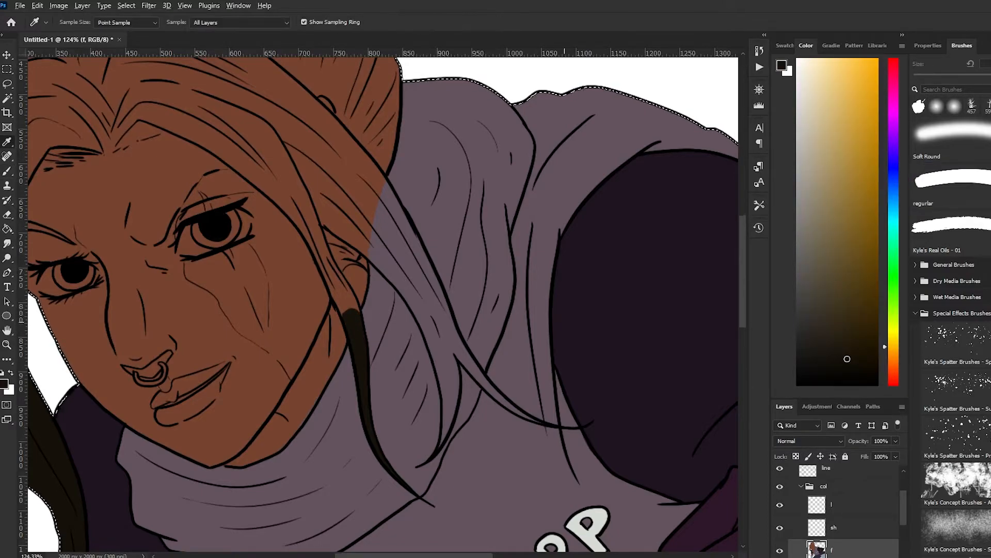
Paint the loose hair strands falling from the ear across the vest's hood near-black brown
scroll(439, 362, down, 3)
scroll(439, 361, up, 4)
drag(483, 496, 494, 413)
key(ctrl+z)
drag(486, 474, 490, 401)
mouse_move(497, 454)
mouse_down()
mouse_move(484, 384)
mouse_move(385, 270)
mouse_up()
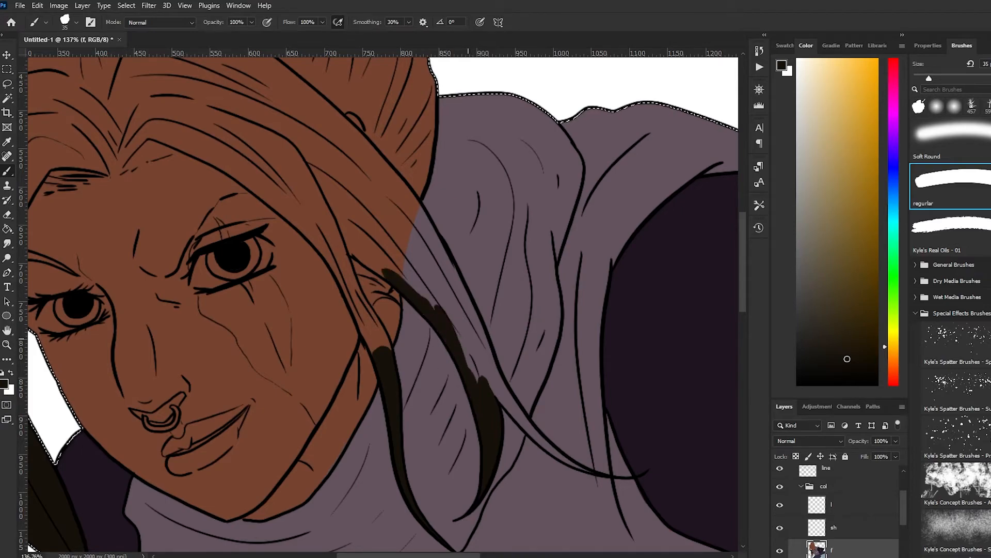
mouse_move(586, 471)
mouse_down()
mouse_move(497, 395)
mouse_move(454, 284)
mouse_up()
mouse_move(426, 240)
mouse_down()
mouse_move(457, 323)
mouse_move(395, 259)
mouse_move(398, 198)
mouse_up()
Reselect the character's brown and dark hair areas with the Magic Wand and paint the hair edge along the face and hairline
key(ctrl+d)
scroll(414, 297, down, 4)
key(w)
click(336, 310)
shift+click(225, 408)
scroll(228, 413, up, 1)
key(b)
drag(185, 237, 217, 355)
drag(235, 190, 194, 258)
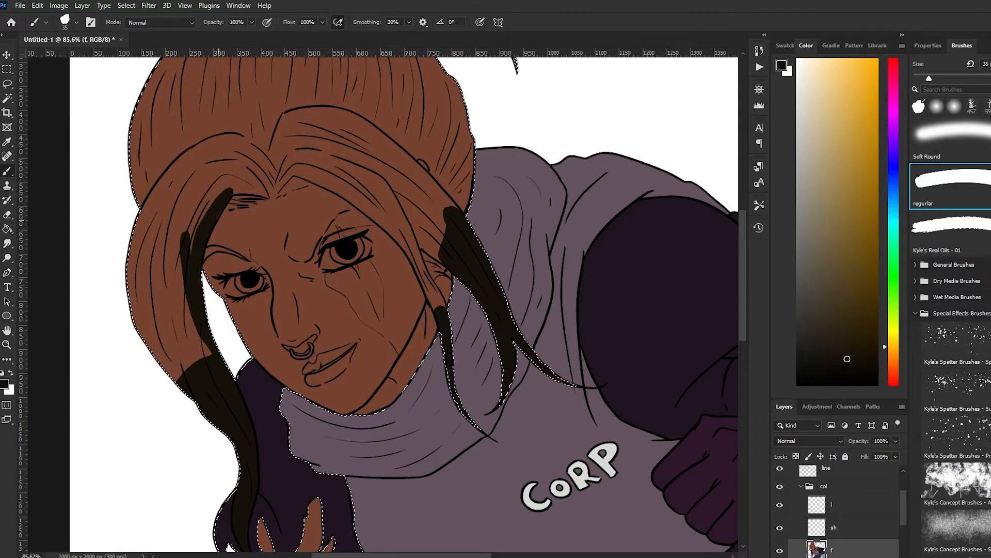
drag(230, 199, 335, 173)
scroll(226, 193, up, 4)
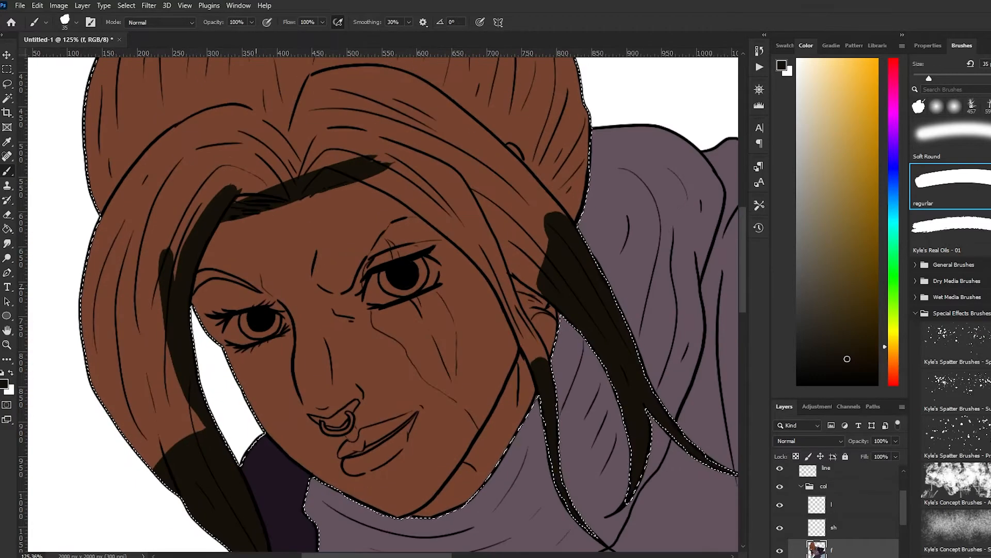
Fill the front locks around the parting and down the face near-black brown with an 80 px brush
key(])
key(])
key(])
key(])
key(])
key(])
mouse_move(268, 178)
mouse_down()
mouse_move(175, 232)
mouse_move(127, 289)
mouse_move(298, 116)
mouse_move(333, 137)
mouse_up()
scroll(333, 137, down, 3)
scroll(488, 444, up, 4)
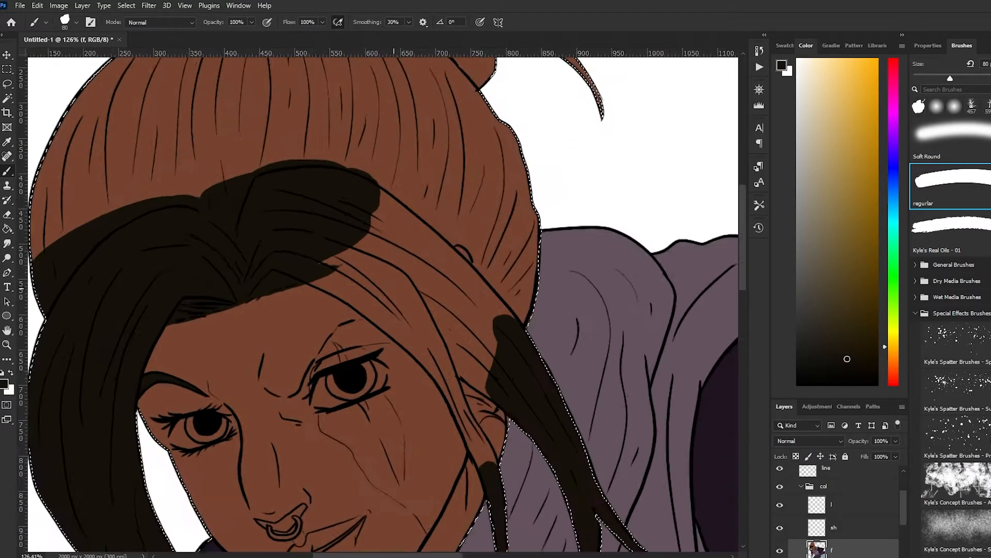
Paint the narrow front locks between the eye and ear near-black brown with a smaller brush
key([)
key([)
key([)
key([)
key([)
key([)
key([)
key([)
mouse_move(481, 438)
mouse_down()
mouse_move(465, 390)
mouse_move(493, 439)
mouse_up()
mouse_move(463, 408)
mouse_down()
mouse_move(450, 364)
mouse_move(495, 377)
mouse_move(453, 361)
mouse_up()
mouse_move(298, 239)
mouse_down()
mouse_move(401, 282)
mouse_move(413, 309)
mouse_up()
mouse_move(361, 283)
mouse_down()
mouse_move(430, 344)
mouse_move(443, 343)
mouse_move(449, 360)
mouse_move(365, 385)
mouse_move(310, 294)
mouse_move(418, 313)
mouse_move(423, 261)
mouse_up()
key(ctrl+z)
Fill the remaining front locks and the crown up to the hair tie near-black brown, and deselect
scroll(276, 199, down, 7)
scroll(331, 160, up, 4)
key(])
key(])
key(])
key(])
key(])
key(ctrl+z)
mouse_move(424, 328)
mouse_down()
mouse_move(424, 264)
mouse_move(385, 394)
mouse_up()
mouse_move(285, 282)
mouse_down()
mouse_move(373, 334)
mouse_move(409, 227)
mouse_move(405, 171)
mouse_up()
scroll(406, 176, down, 1)
mouse_move(406, 176)
mouse_down()
mouse_move(471, 199)
mouse_move(471, 224)
mouse_up()
drag(297, 275, 122, 333)
mouse_move(472, 224)
mouse_down()
mouse_move(252, 170)
mouse_move(457, 190)
mouse_up()
scroll(330, 155, up, 1)
scroll(335, 127, up, 4)
key(w)
key(ctrl+d)
key(b)
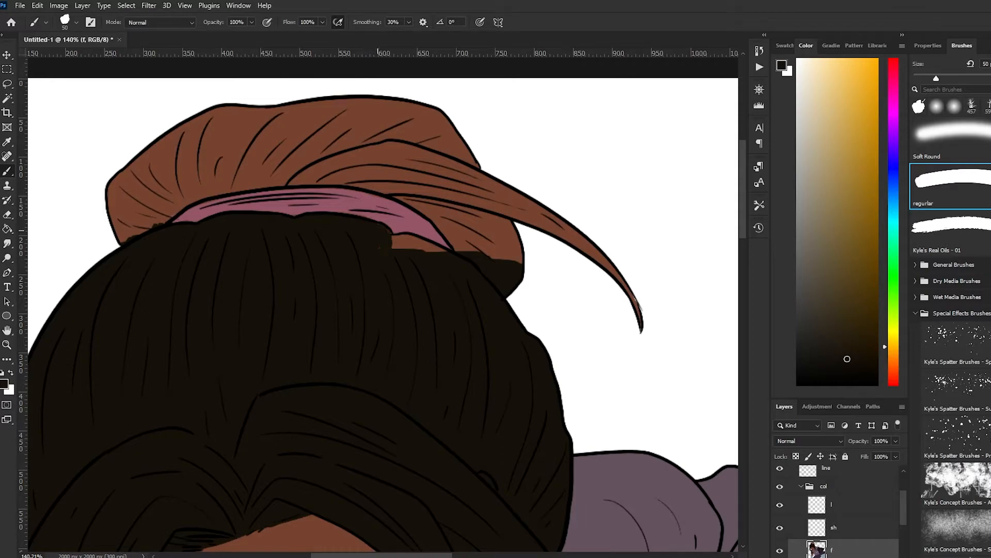
Sample the hair tie's pink and paint over the leftover brown along its lower edge
key(w)
click(147, 219)
click(155, 245)
key(b)
alt+click(155, 217)
key(ctrl+d)
alt+click(184, 224)
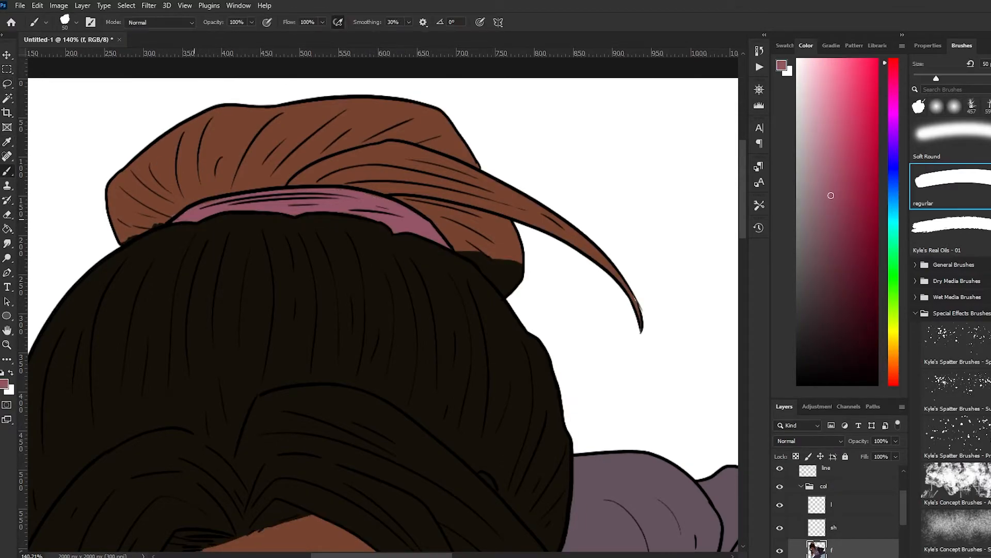
Select the bun and its loose strand with the Magic Wand, paint them the hair's near-black brown, and deselect
alt+click(217, 235)
mouse_move(155, 217)
mouse_down()
mouse_move(194, 189)
mouse_move(369, 176)
mouse_move(148, 231)
mouse_move(437, 165)
mouse_move(465, 221)
mouse_move(504, 194)
mouse_move(640, 321)
mouse_up()
key(w)
click(330, 145)
shift+click(289, 173)
key(b)
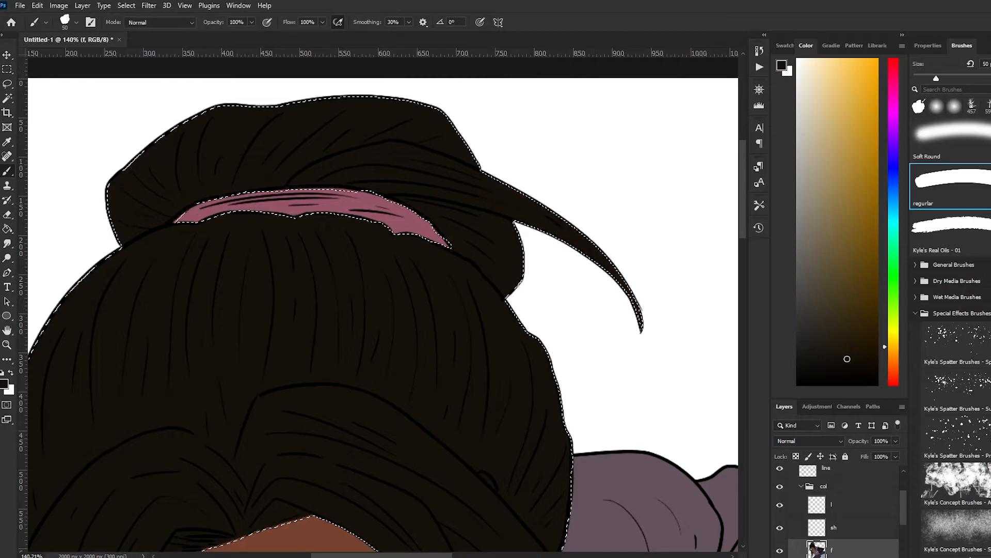
key(m)
key(ctrl+d)
Compare the face with the reference image, hide it, and make an elliptical selection around the farther eye's pupil on the line layer
key(ctrl+0)
scroll(290, 253, up, 4)
scroll(837, 517, up, 2)
click(780, 477)
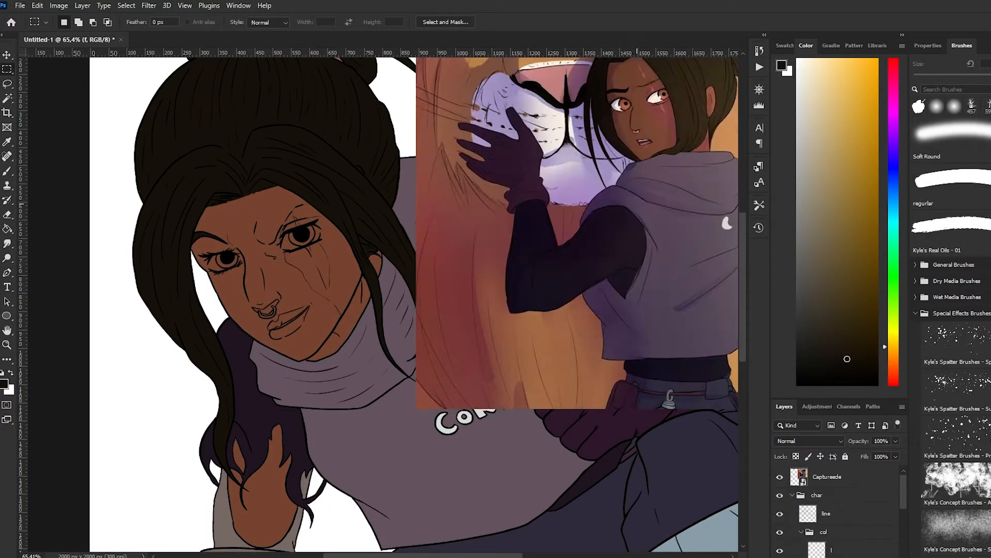
click(780, 476)
click(836, 513)
scroll(297, 233, up, 4)
scroll(150, 259, up, 6)
key(l)
scroll(113, 245, up, 1)
click(6, 214)
right_click(6, 69)
click(58, 79)
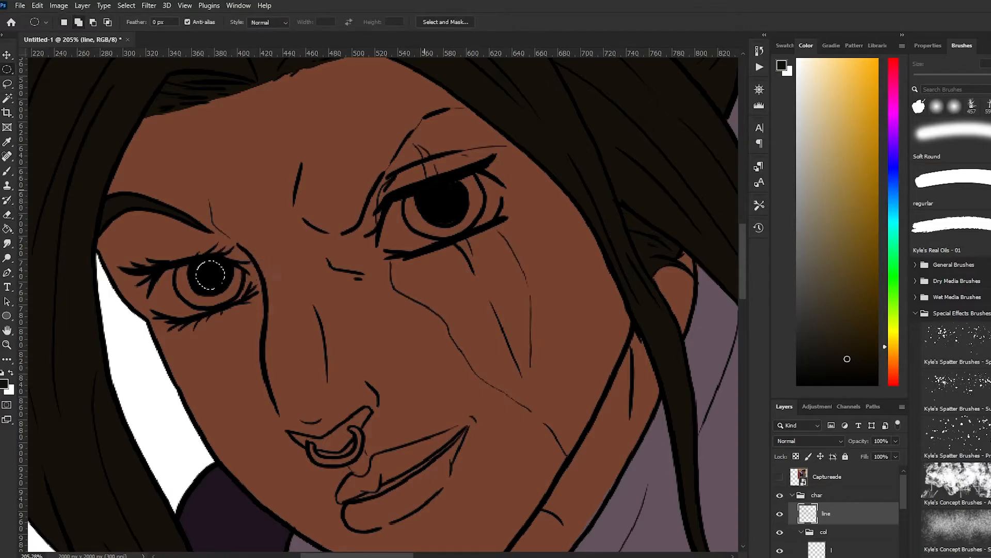
Select the face area with the Magic Wand on layer f and paint both eyes white with a 15 px brush
scroll(261, 209, down, 14)
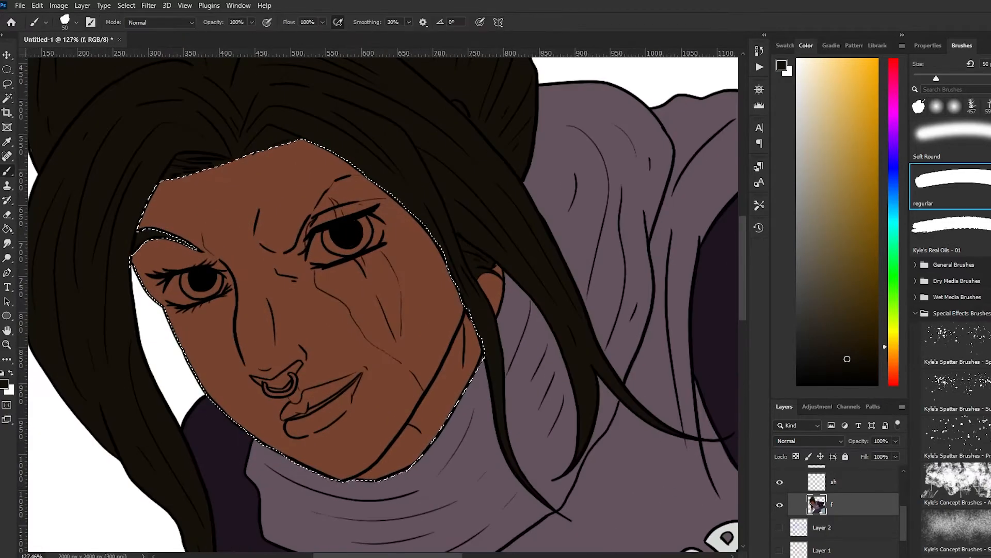
key(b)
key(x)
mouse_move(185, 281)
mouse_down()
mouse_move(167, 290)
mouse_move(219, 291)
mouse_move(222, 279)
mouse_up()
scroll(245, 274, up, 6)
mouse_move(462, 177)
mouse_down()
mouse_move(449, 226)
mouse_move(433, 224)
mouse_up()
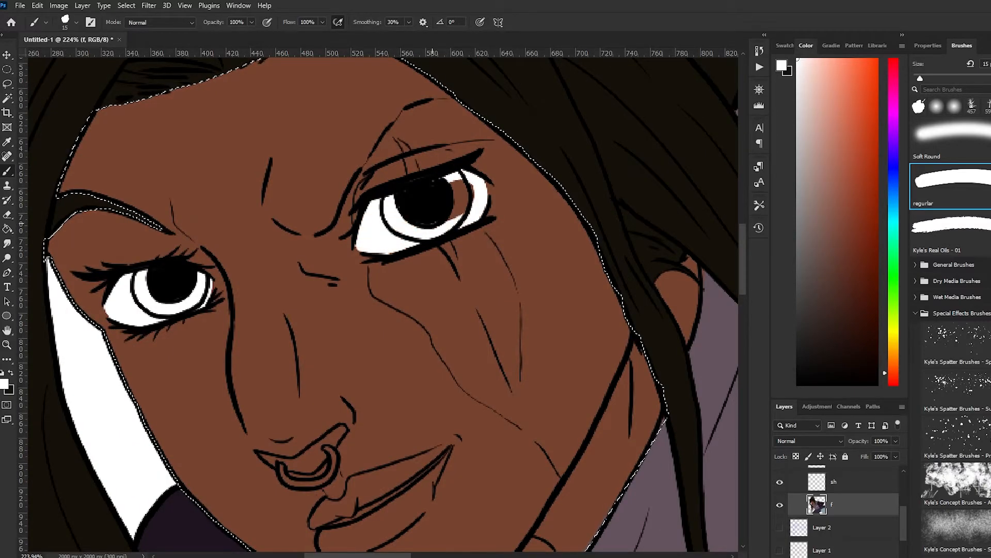
click(893, 347)
click(847, 358)
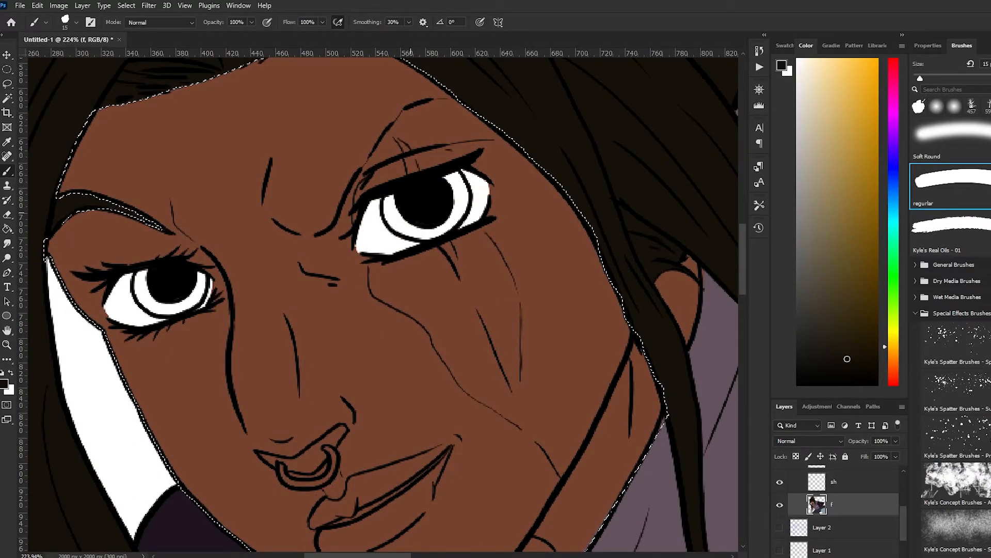
scroll(382, 300, down, 8)
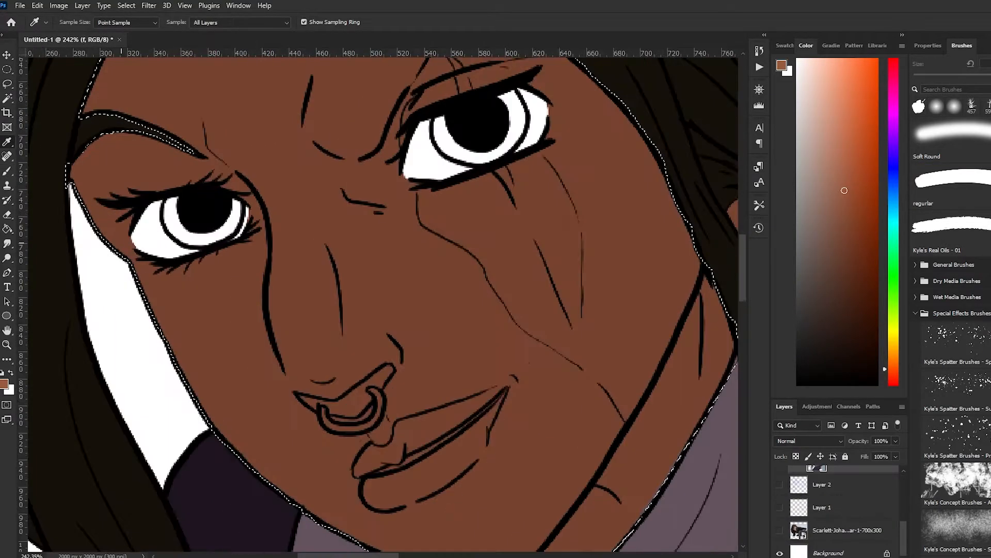
Paint the irises of both eyes orange-brown around the black pupils
mouse_move(170, 223)
mouse_down()
mouse_move(219, 234)
mouse_move(238, 204)
mouse_up()
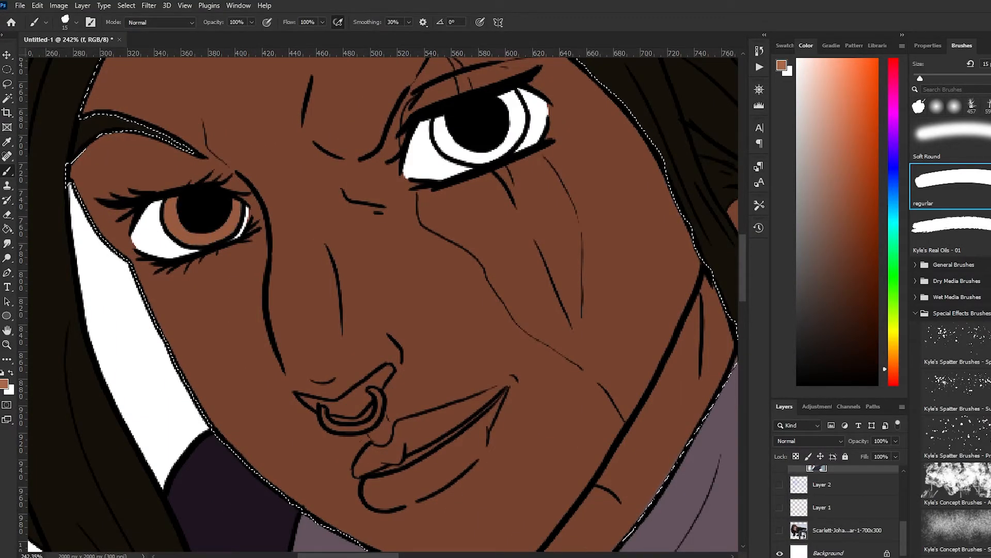
mouse_move(438, 122)
mouse_down()
mouse_move(490, 157)
mouse_move(521, 109)
mouse_up()
scroll(418, 261, down, 4)
scroll(279, 206, up, 5)
Pick a slightly darker brown and shade the inner part of both irises around the pupils
click(840, 193)
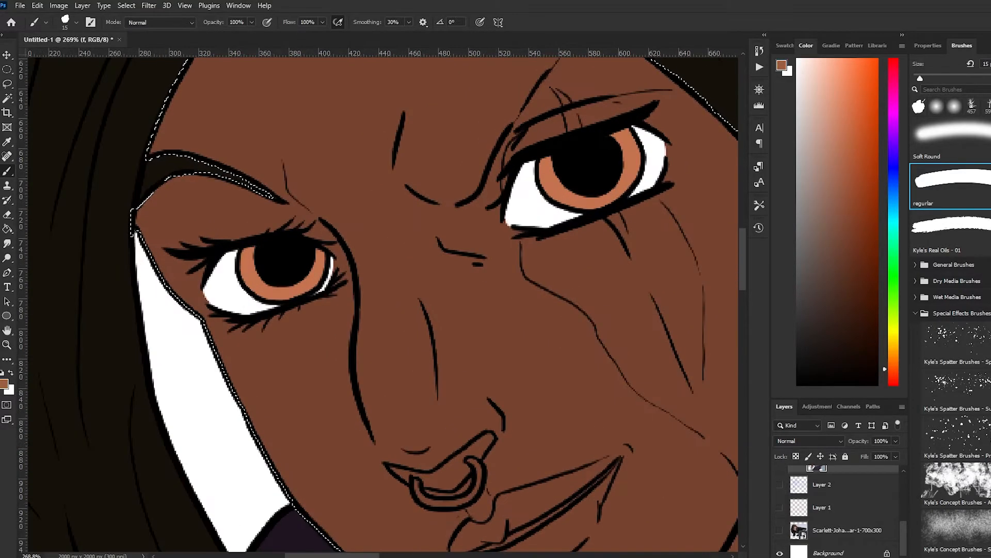
scroll(238, 233, up, 3)
drag(248, 272, 253, 246)
drag(305, 301, 355, 249)
scroll(413, 207, right, 5)
drag(411, 124, 451, 180)
key(ctrl+z)
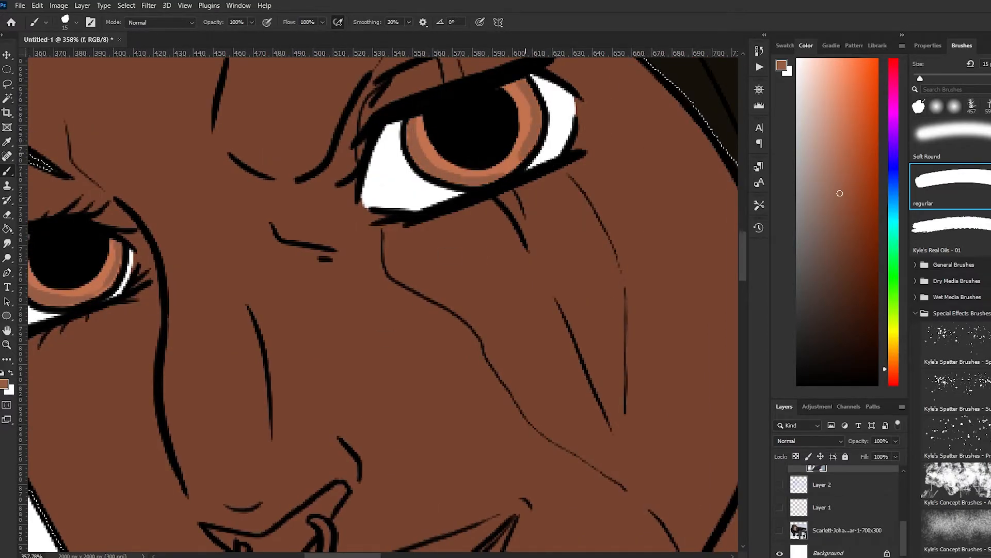
drag(525, 153, 503, 171)
scroll(389, 177, down, 10)
scroll(384, 248, up, 8)
scroll(496, 331, down, 8)
scroll(842, 516, up, 10)
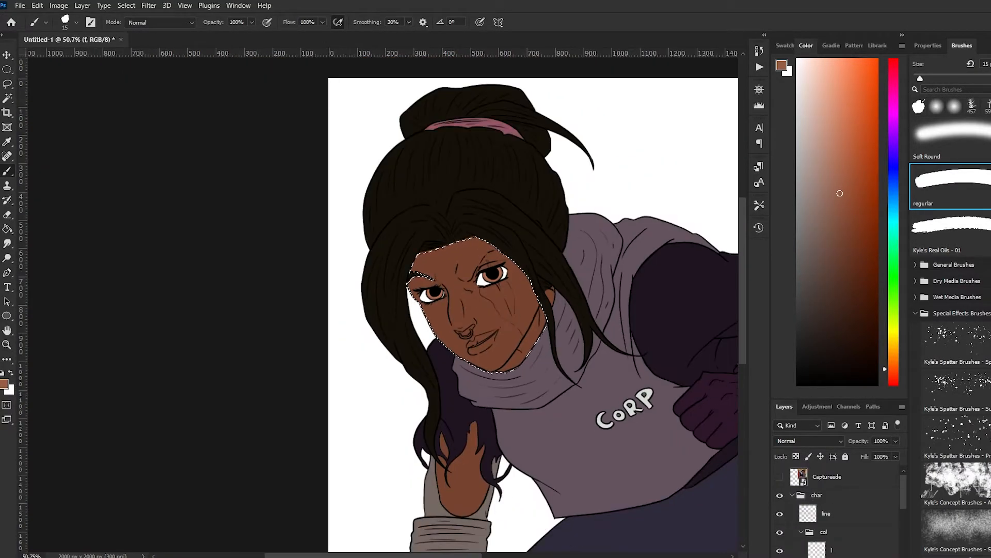
Sample a muted red from the reference image and paint the character's lips with it
click(780, 476)
click(780, 495)
scroll(672, 207, up, 8)
alt+click(517, 127)
scroll(490, 206, down, 8)
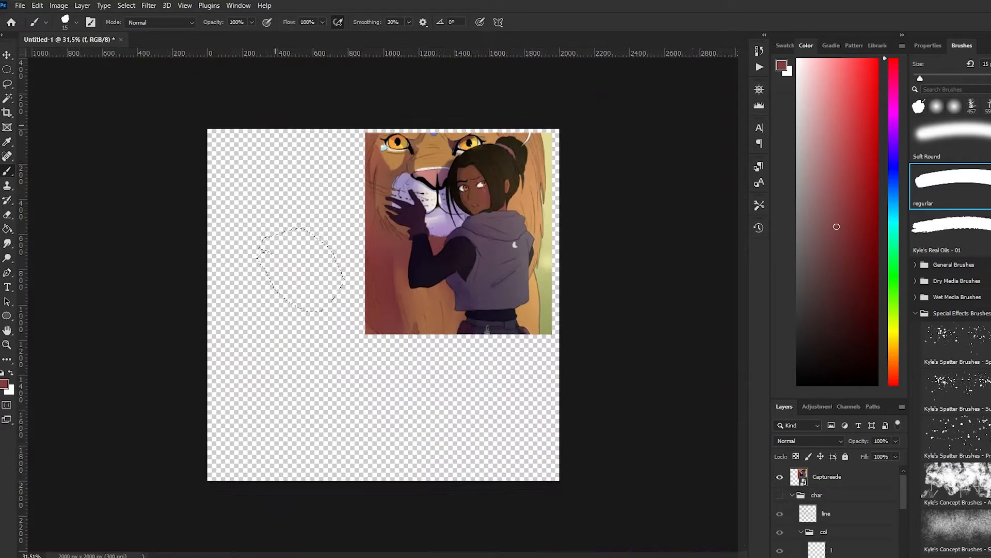
scroll(490, 258, up, 2)
click(780, 477)
click(780, 495)
scroll(842, 516, down, 5)
scroll(286, 288, up, 9)
mouse_move(297, 293)
mouse_down()
mouse_move(264, 305)
mouse_move(310, 307)
mouse_up()
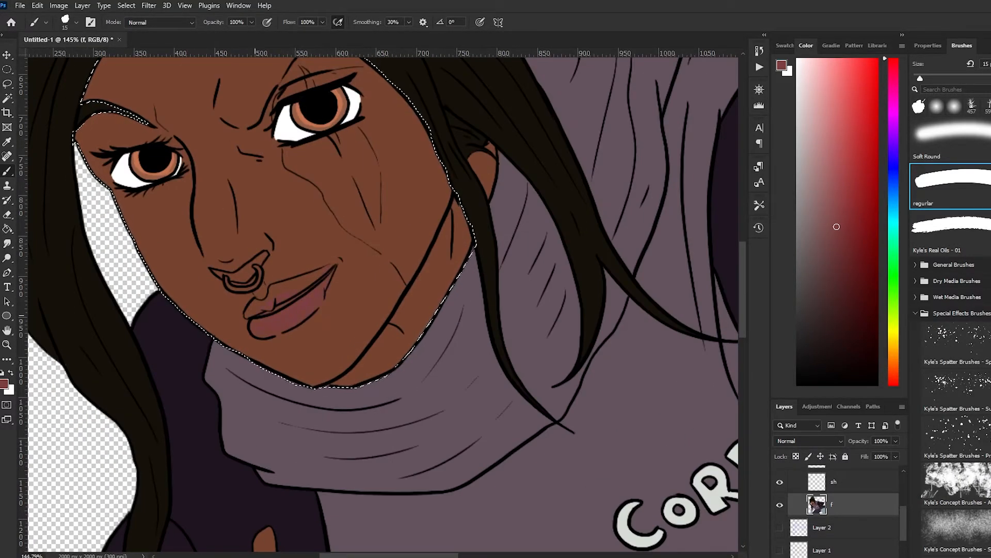
Paint the teeth white in the narrow gap between the lips and restore the muted red as painting colour
key(x)
scroll(287, 265, up, 8)
mouse_move(227, 370)
mouse_down()
mouse_move(312, 329)
mouse_move(387, 271)
mouse_up()
drag(347, 303, 236, 368)
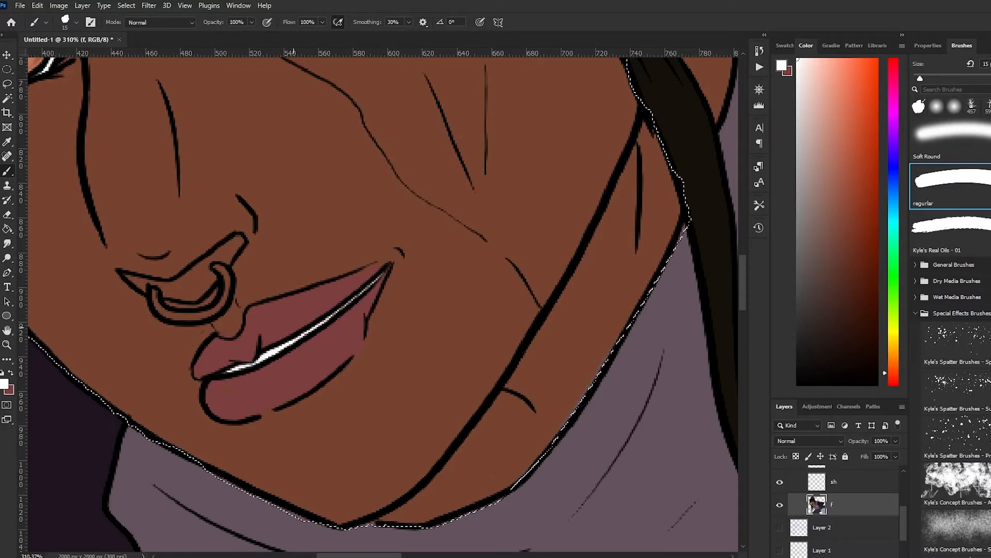
key(x)
scroll(382, 300, down, 5)
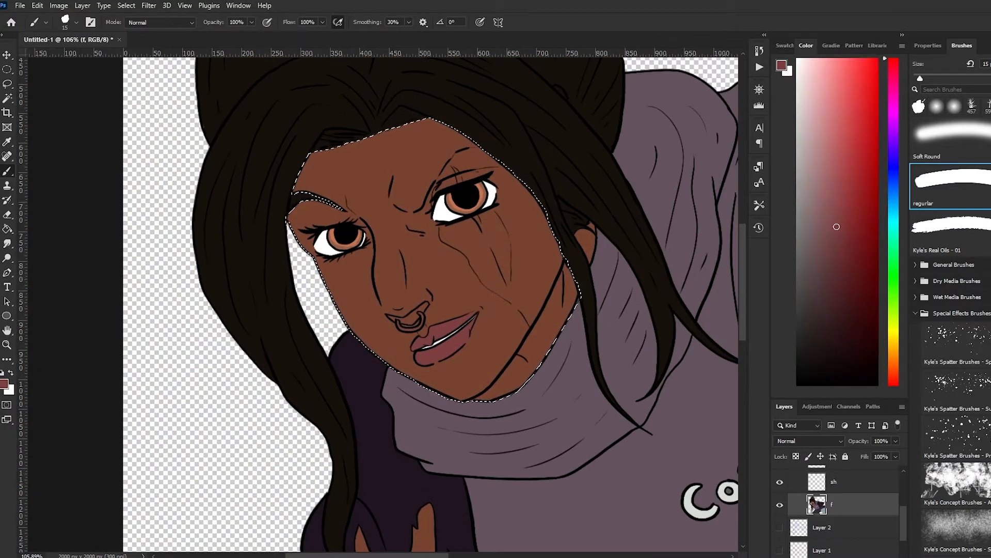
Pick a golden yellow, hide the reference image, and paint the nose ring
click(862, 91)
scroll(382, 299, down, 3)
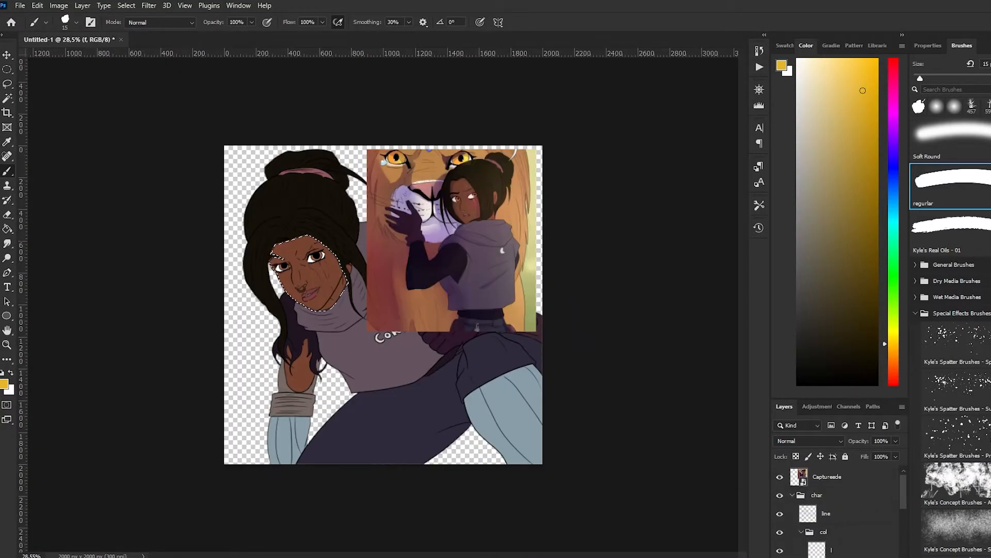
click(780, 477)
scroll(319, 290, up, 10)
mouse_move(219, 282)
mouse_down()
mouse_move(241, 302)
mouse_move(274, 279)
mouse_up()
alt+click(290, 279)
Pick a very dark brown and paint the nostrils above the nose ring, undoing the stray stroke
click(842, 333)
mouse_move(205, 273)
mouse_down()
mouse_move(228, 281)
mouse_move(260, 269)
mouse_up()
mouse_move(253, 264)
mouse_down()
mouse_move(281, 245)
mouse_move(277, 254)
mouse_up()
key(ctrl+z)
scroll(277, 256, down, 5)
scroll(150, 302, up, 1)
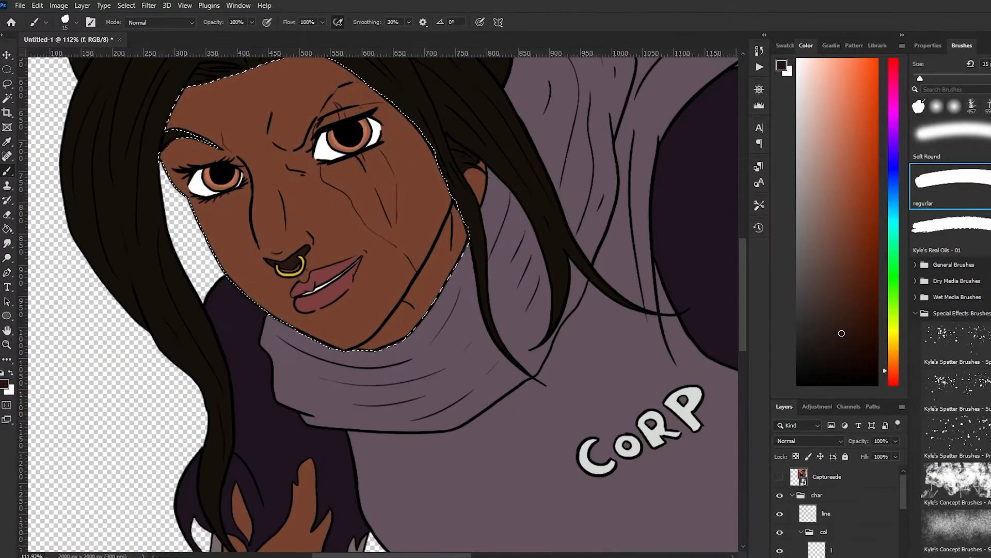
Sample the lip red and paint the eyelid and the outlined scar patch on the cheek, enlarging the brush to 30 px
scroll(229, 297, down, 5)
scroll(253, 258, up, 5)
alt+click(274, 327)
scroll(330, 81, up, 4)
key(b)
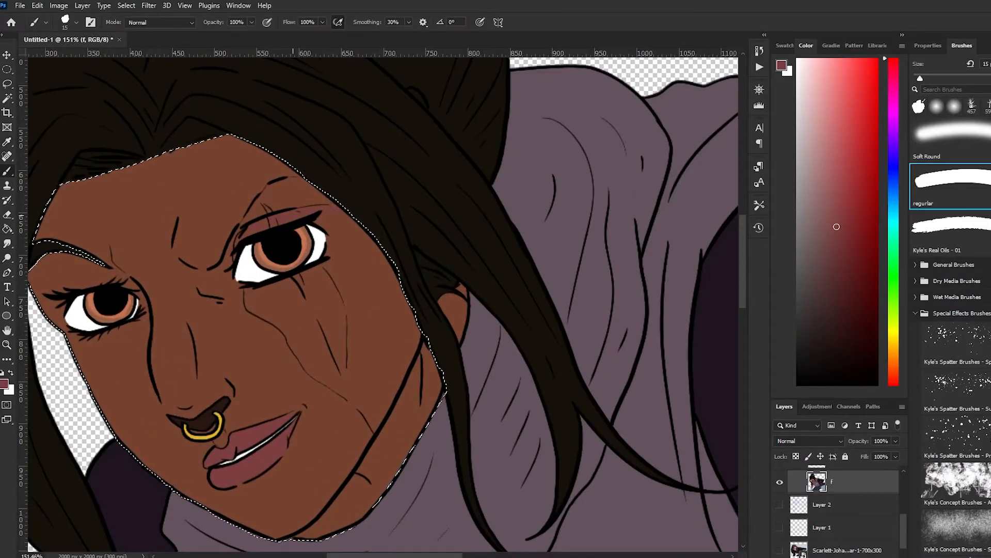
mouse_move(316, 215)
mouse_down()
mouse_move(339, 223)
mouse_move(356, 274)
mouse_move(331, 360)
mouse_up()
key(bracketright)
key(bracketright)
key(bracketright)
Check the reference image, select the ear with the Magic Wand, paint it the same muted red, and deselect
key(ctrl+0)
scroll(826, 506, up, 3)
click(780, 476)
click(780, 476)
scroll(318, 273, up, 6)
key(w)
click(374, 212)
key(b)
scroll(400, 211, up, 7)
drag(350, 193, 349, 212)
key(ctrl+d)
key(ctrl+0)
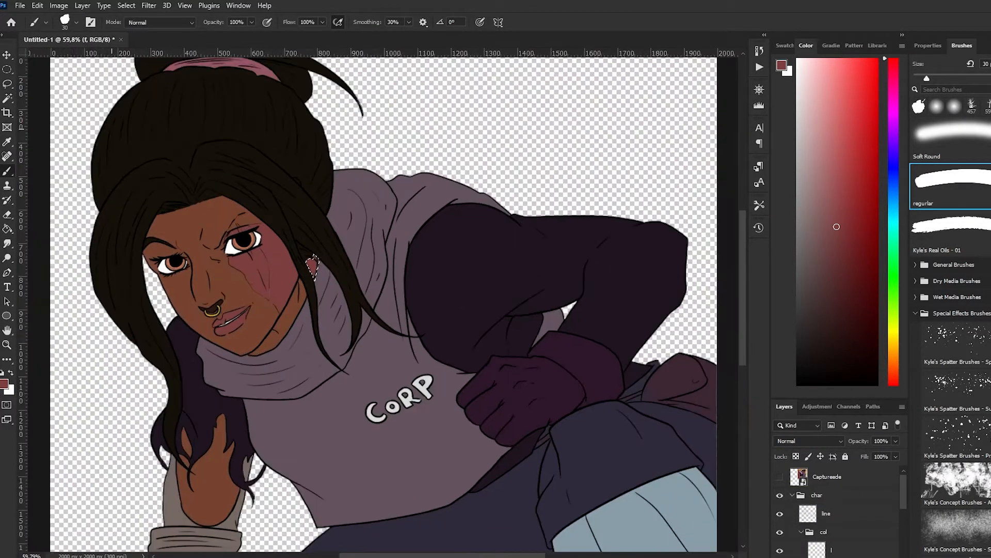
scroll(393, 317, up, 4)
scroll(393, 309, down, 4)
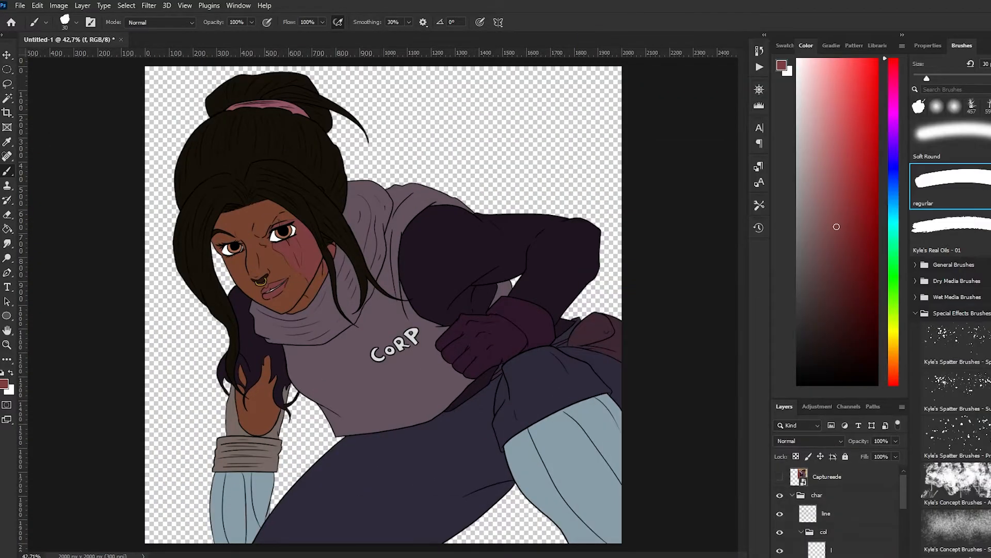
Select the empty areas around the figure with the Magic Wand, invert the selection to the character, and activate layer sh
scroll(258, 244, down, 1)
scroll(841, 509, down, 5)
key(w)
click(449, 165)
shift+click(478, 482)
shift+click(318, 413)
right_click(286, 255)
click(315, 276)
scroll(284, 242, up, 4)
scroll(284, 243, down, 4)
scroll(842, 521, up, 2)
click(842, 531)
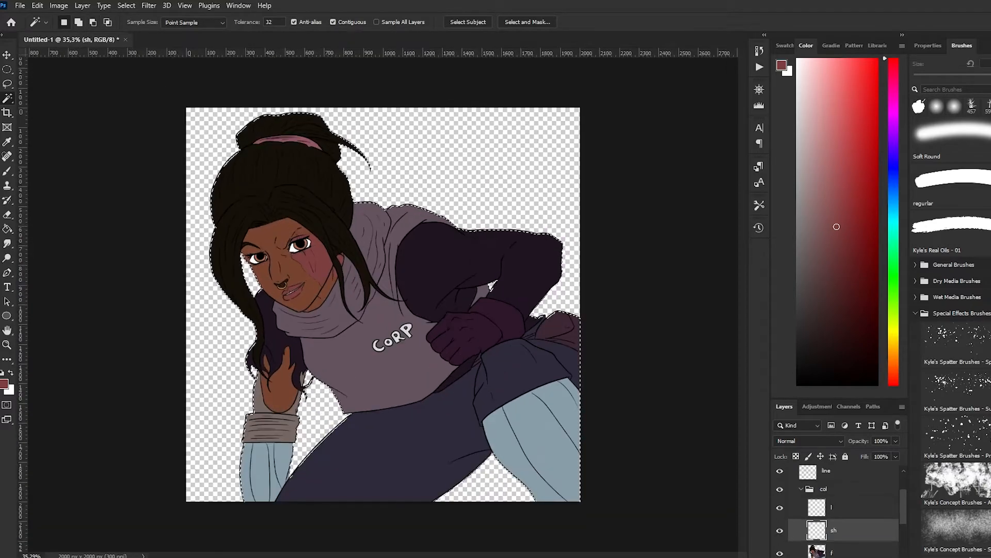
Paint a black shadow on the wrist cuff with a 100 px brush and set layer sh to 35% opacity
key(d)
key(b)
drag(269, 416, 289, 438)
click(896, 441)
drag(896, 453, 863, 454)
scroll(298, 501, up, 6)
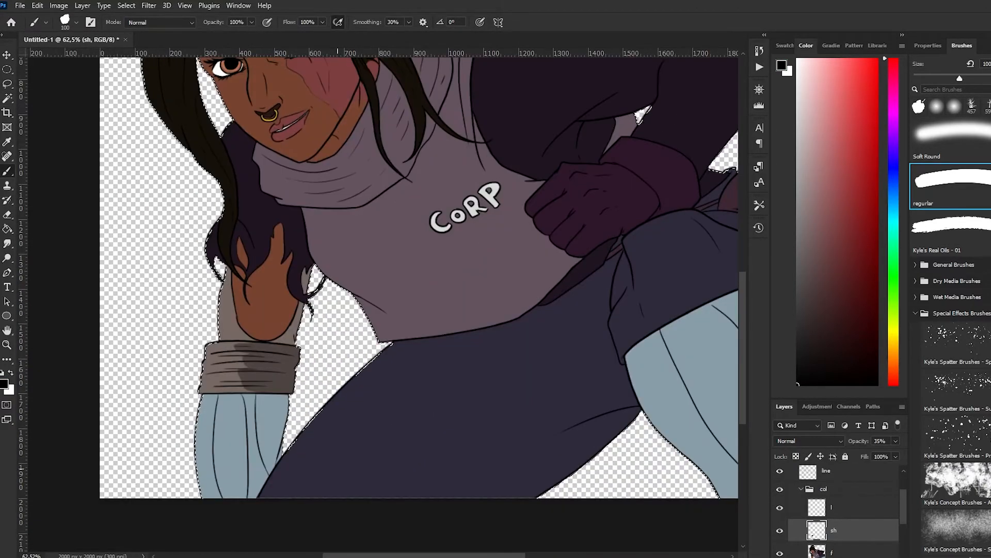
Shade the inner side of the pale blue forearm below the cuff, undoing the unsuitable strokes
mouse_move(262, 396)
mouse_down()
mouse_move(248, 483)
mouse_move(243, 444)
mouse_move(244, 481)
mouse_move(269, 391)
mouse_up()
key(ctrl+z)
key(ctrl+z)
drag(241, 242, 245, 260)
Reduce the brush to 30 px, then outline and fill the cast shadow across the raised hand's palm and wrist
key(bracketleft)
key(bracketleft)
key(bracketleft)
key(bracketleft)
key(bracketleft)
key(bracketleft)
key(bracketleft)
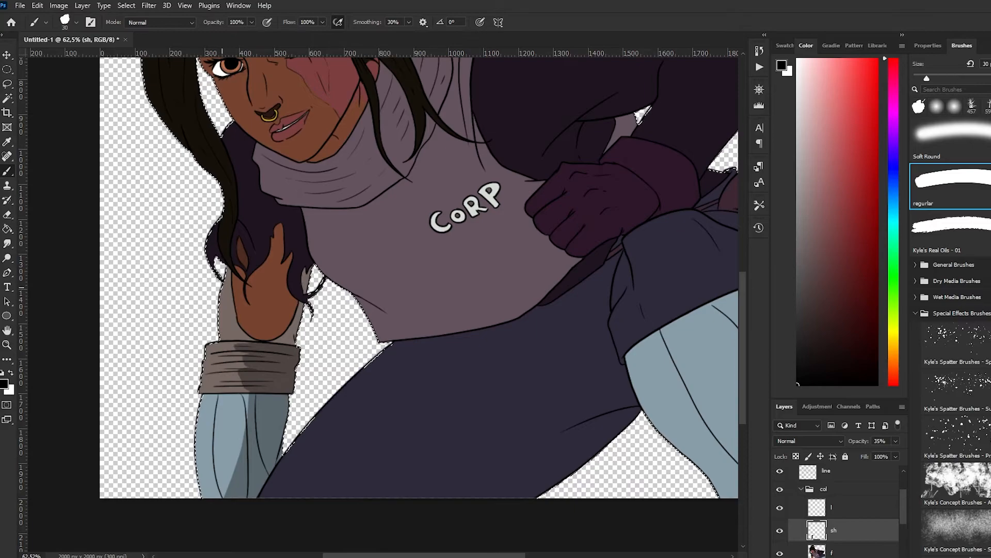
drag(261, 289, 278, 295)
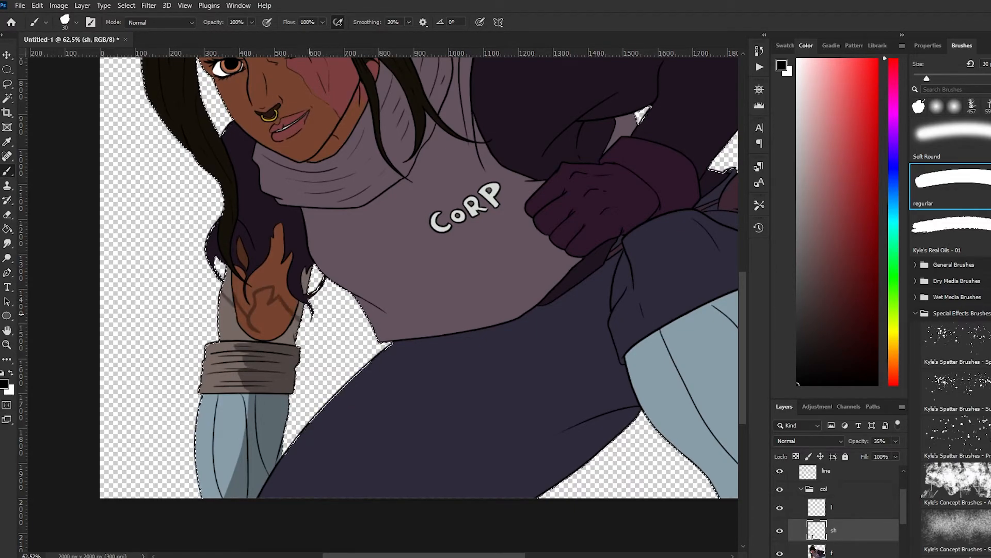
scroll(250, 283, up, 8)
mouse_move(254, 305)
mouse_down()
mouse_move(210, 296)
mouse_move(277, 250)
mouse_up()
key(ctrl+z)
drag(262, 289, 269, 270)
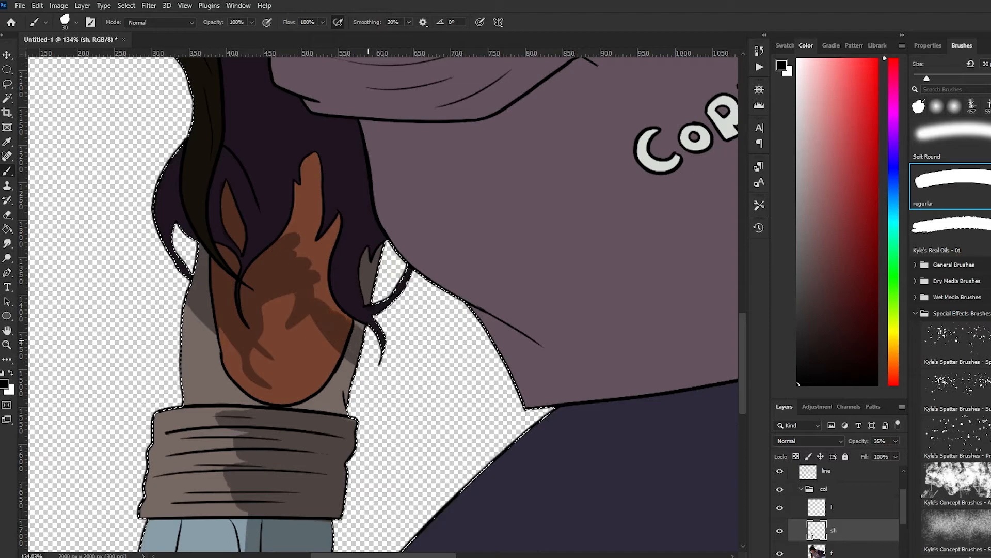
Extend the shadow from the palm over the fingers of the raised hand
drag(301, 211, 314, 160)
drag(305, 245, 316, 204)
scroll(301, 244, down, 5)
scroll(387, 261, up, 4)
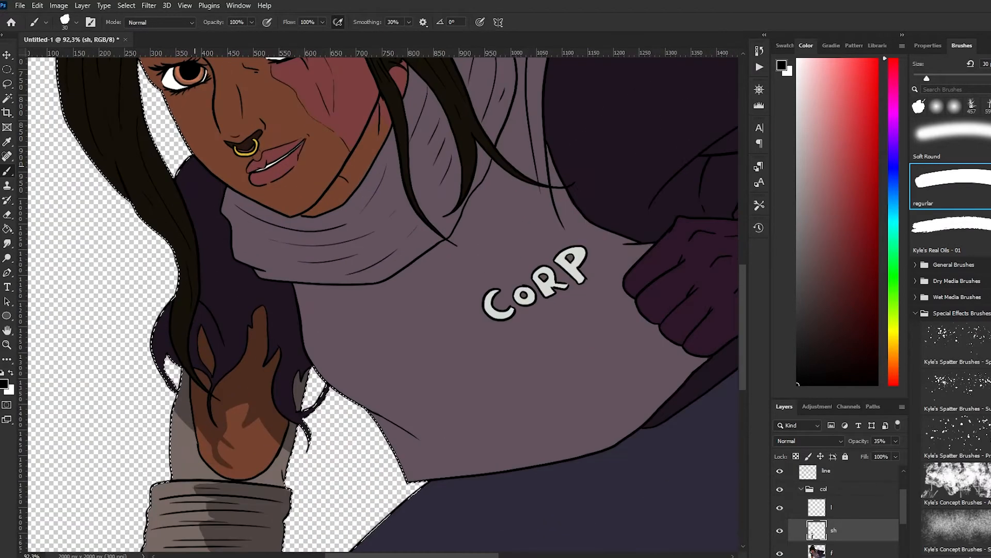
Shade the dark purple sleeve behind the long hair strand and around the raised hand, leaving its outer edges lighter
drag(192, 168, 190, 182)
scroll(283, 285, up, 5)
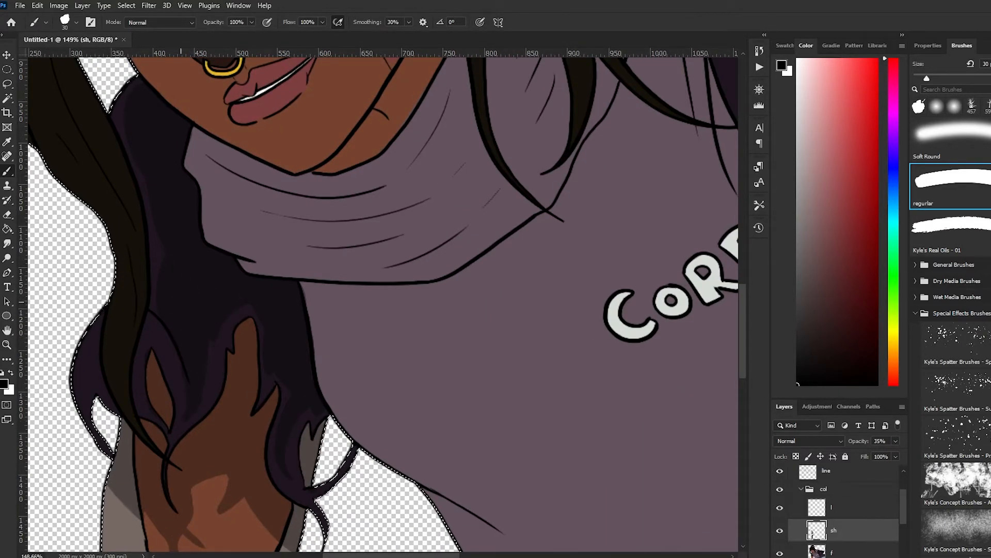
scroll(284, 284, down, 4)
scroll(284, 284, up, 4)
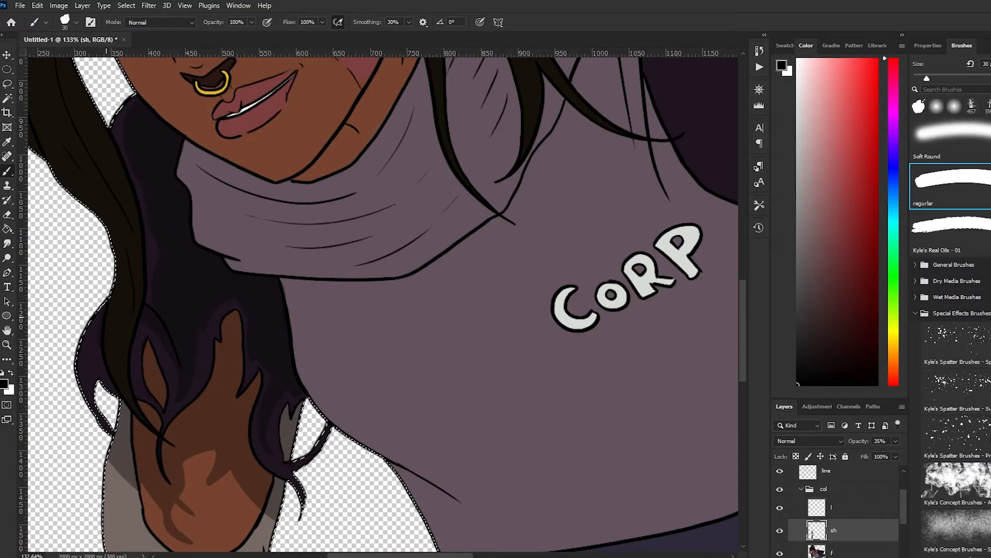
Paint the shadow on the neck beneath the jawline
scroll(106, 325, down, 4)
scroll(198, 144, up, 3)
drag(193, 411, 240, 385)
drag(264, 324, 242, 385)
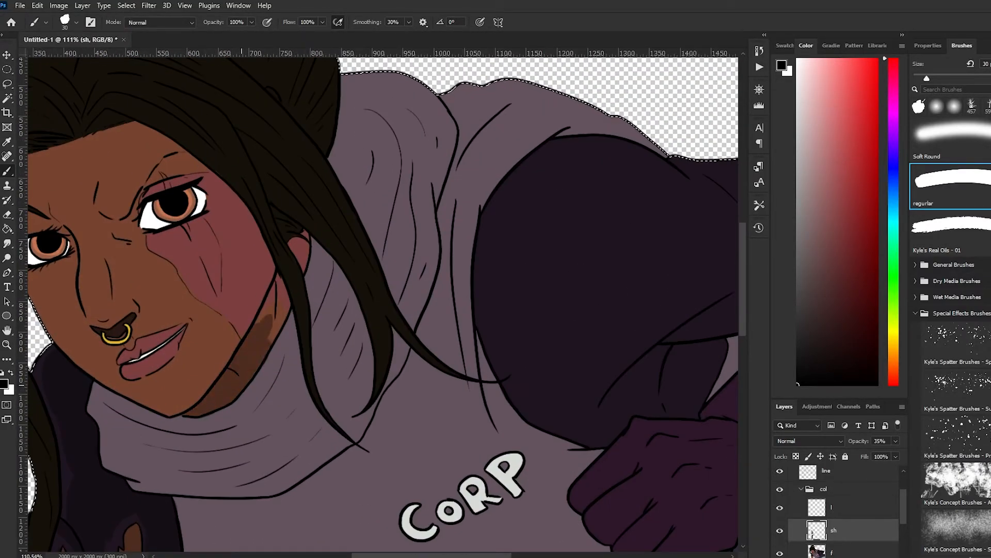
scroll(317, 228, down, 4)
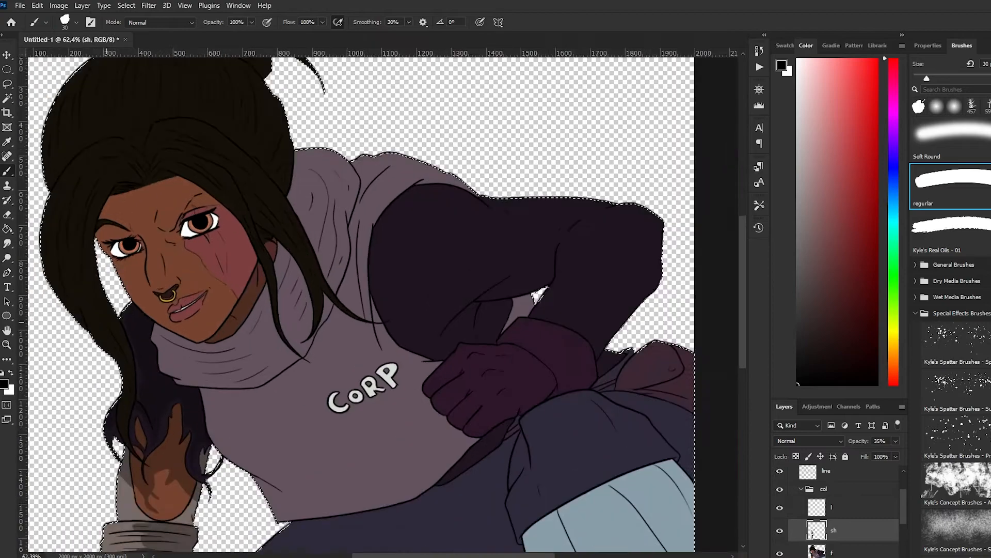
Draw shadow strokes along the scarf's upper edge and folds below the chin, undoing the stroke beside the ear
scroll(317, 228, up, 3)
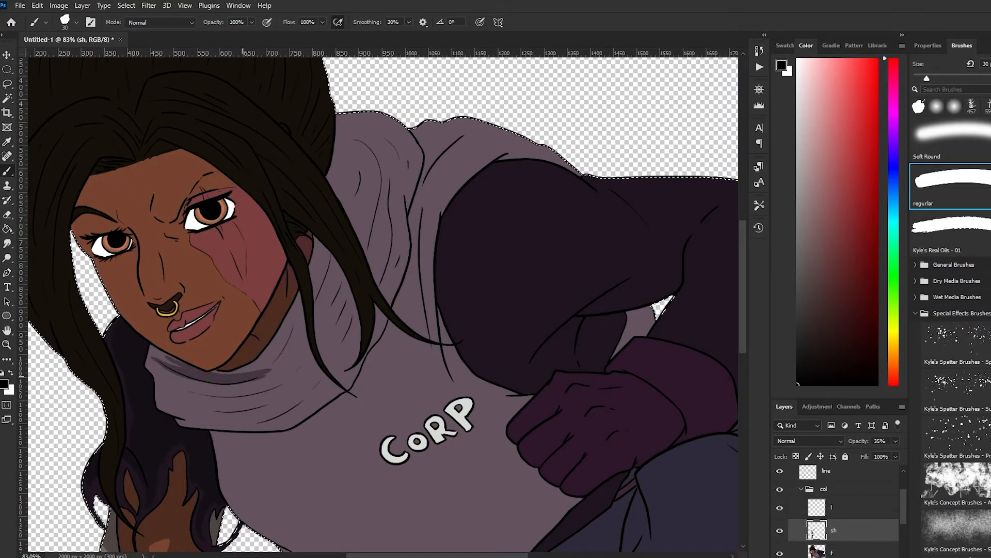
drag(248, 376, 294, 314)
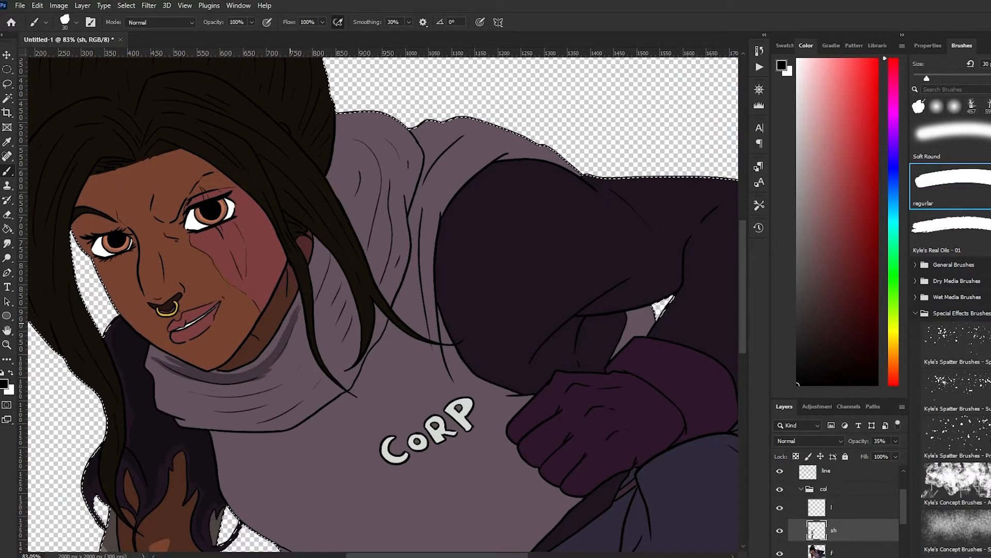
drag(167, 382, 305, 359)
drag(191, 410, 288, 393)
drag(259, 420, 320, 382)
mouse_move(324, 325)
mouse_down()
mouse_move(342, 284)
mouse_move(325, 246)
mouse_up()
key(ctrl+z)
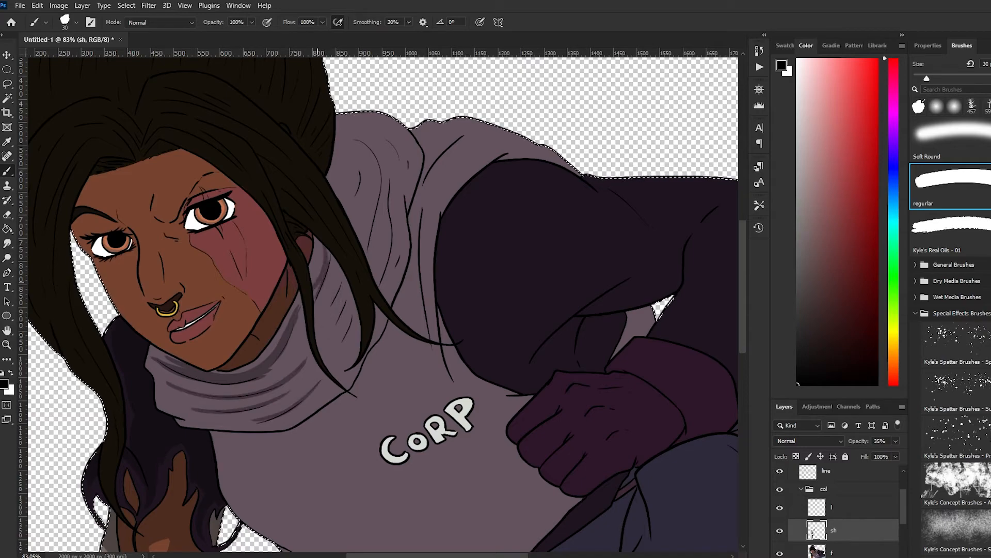
Add short shadow strokes to the scarf folds beside the neck and darken the folds under the chin
drag(316, 306, 331, 263)
drag(322, 322, 341, 279)
drag(331, 333, 348, 296)
drag(333, 355, 352, 316)
mouse_move(172, 374)
mouse_down()
mouse_move(241, 392)
mouse_move(295, 335)
mouse_up()
mouse_move(183, 397)
mouse_down()
mouse_move(271, 399)
mouse_move(237, 413)
mouse_up()
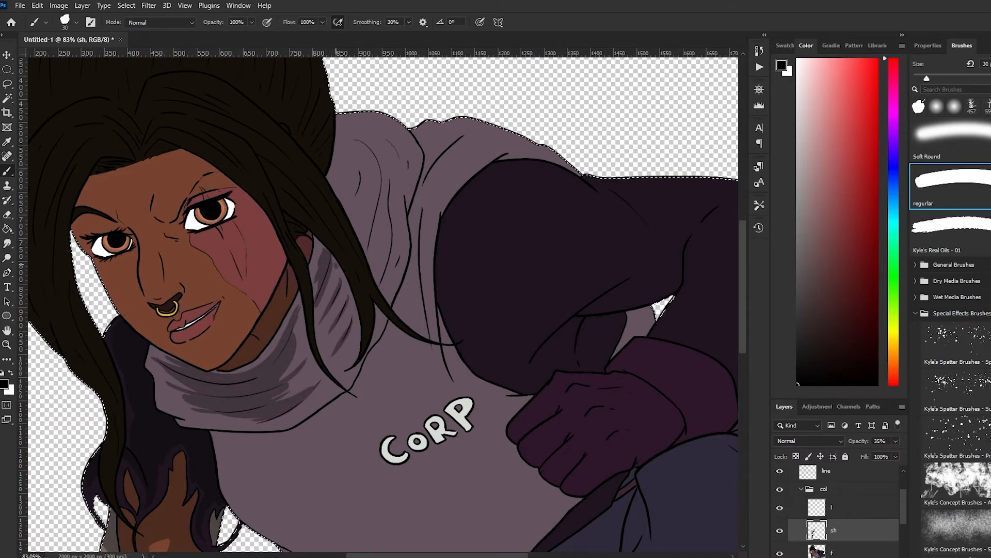
Thicken the scarf's fold shadows between the loose hair strands and down to its lower edge
drag(329, 277, 322, 310)
drag(342, 292, 339, 343)
drag(352, 332, 302, 492)
scroll(329, 356, up, 1)
drag(288, 361, 296, 394)
drag(280, 476, 328, 538)
scroll(304, 305, down, 3)
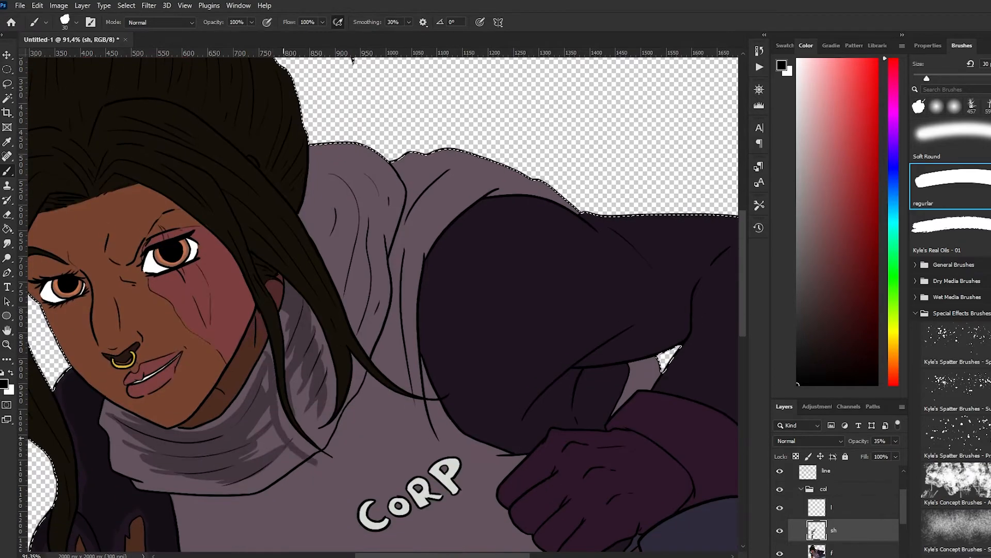
Draw shadow strokes along the fold lines of the hood behind the hair
scroll(273, 417, up, 3)
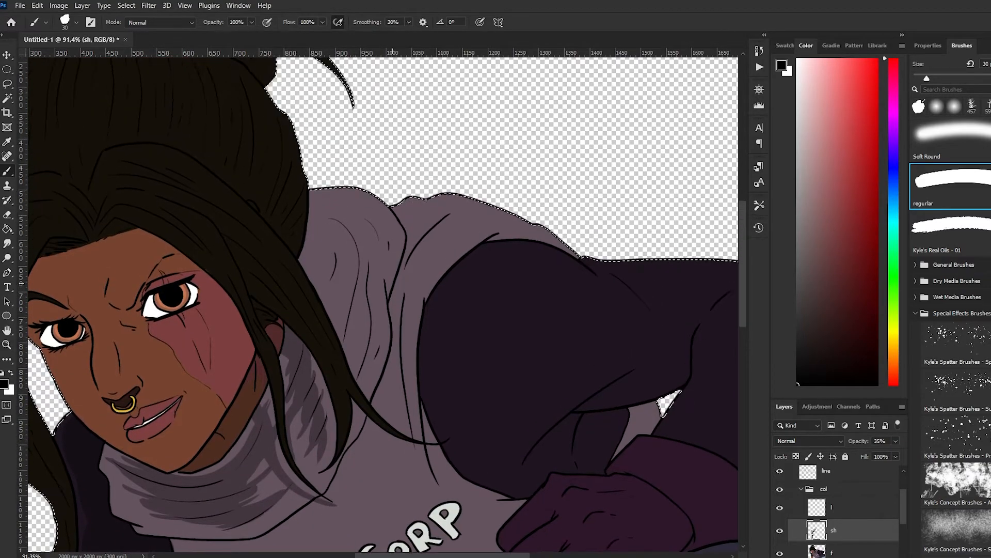
drag(310, 249, 351, 308)
drag(335, 240, 359, 344)
drag(380, 270, 376, 369)
scroll(365, 371, up, 1)
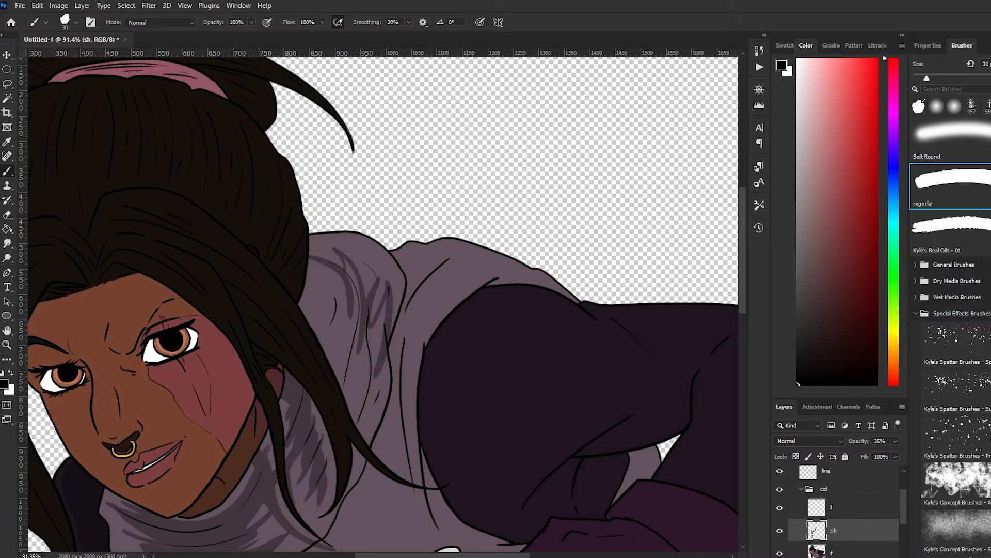
Fill the inner side of the hood behind the hair with a broad shadow
scroll(317, 333, down, 2)
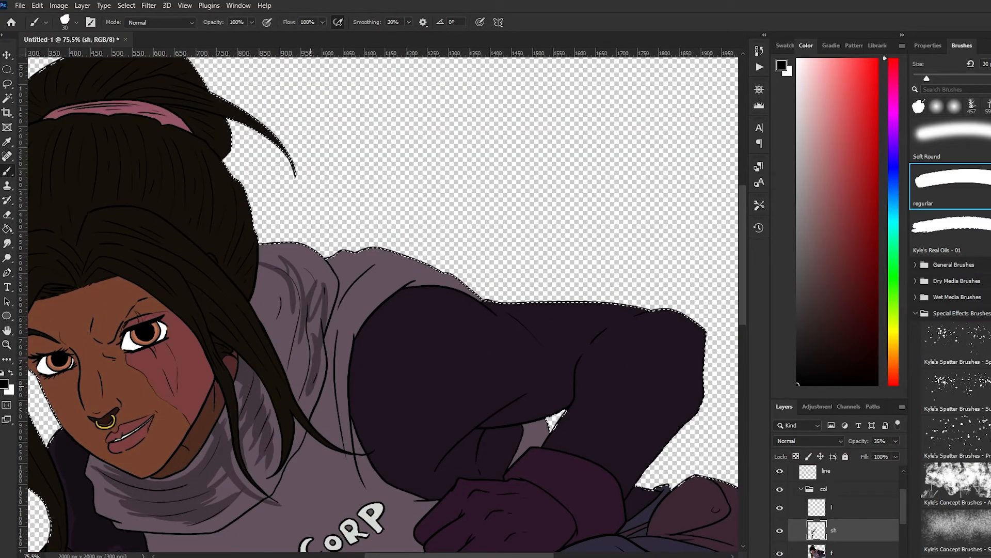
drag(308, 336, 290, 403)
mouse_move(254, 305)
mouse_down()
mouse_move(294, 336)
mouse_move(271, 274)
mouse_move(300, 296)
mouse_up()
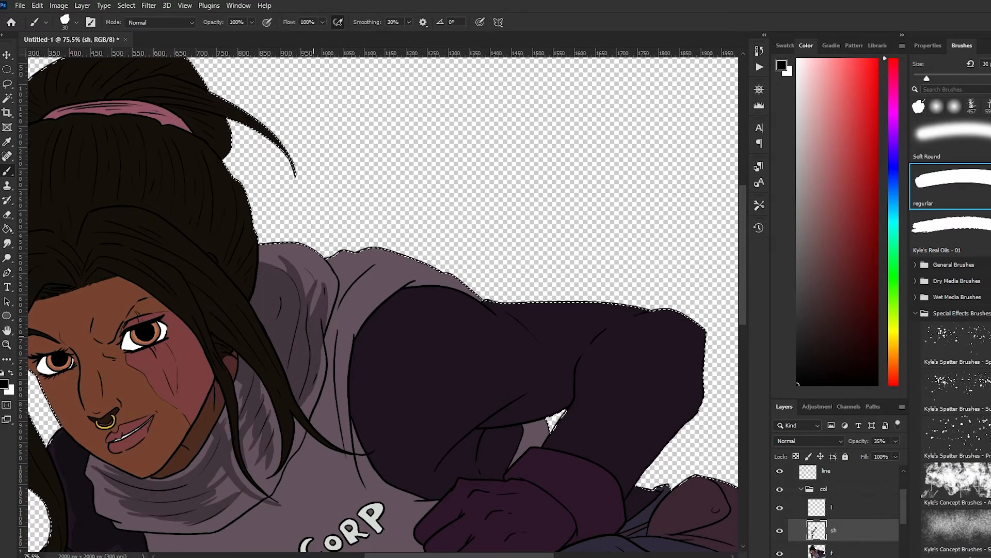
Shade the forehead below the hairline and the scarred cheek beside the loose hair strand
scroll(315, 289, down, 5)
scroll(218, 184, up, 2)
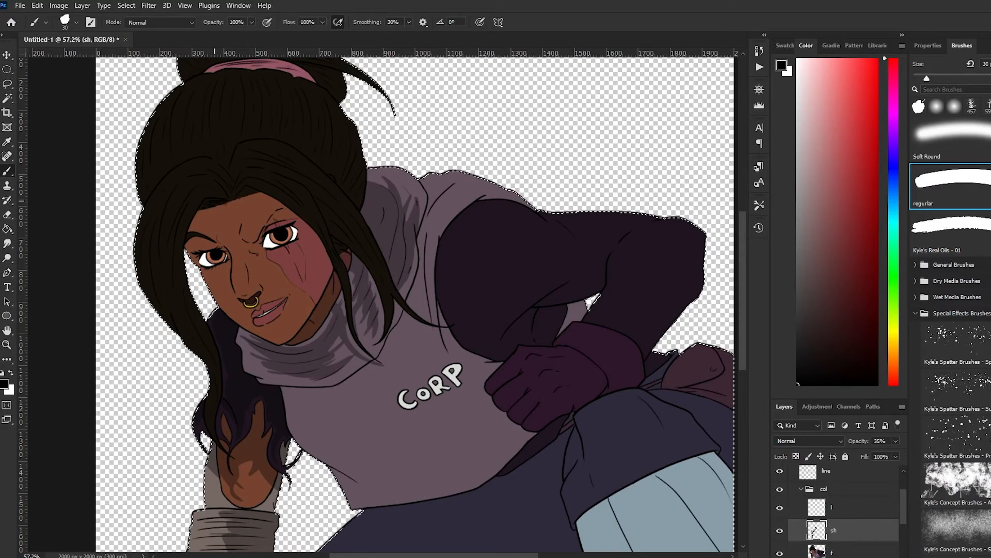
scroll(184, 229, up, 3)
drag(306, 167, 409, 210)
mouse_move(333, 165)
mouse_down()
mouse_move(414, 221)
mouse_move(442, 266)
mouse_up()
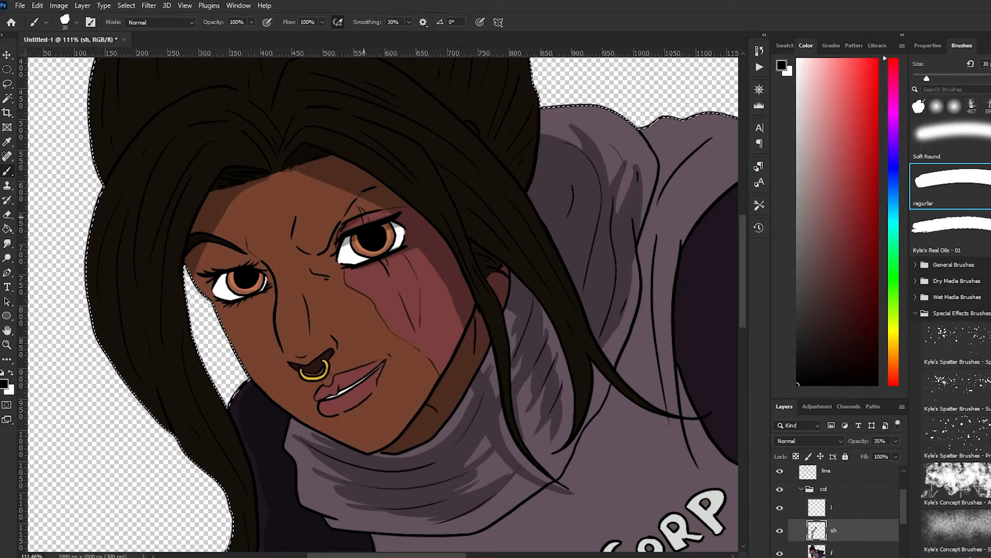
Add small shadow accents around the eyelids and along the nose
key(e)
key(b)
drag(248, 261, 218, 256)
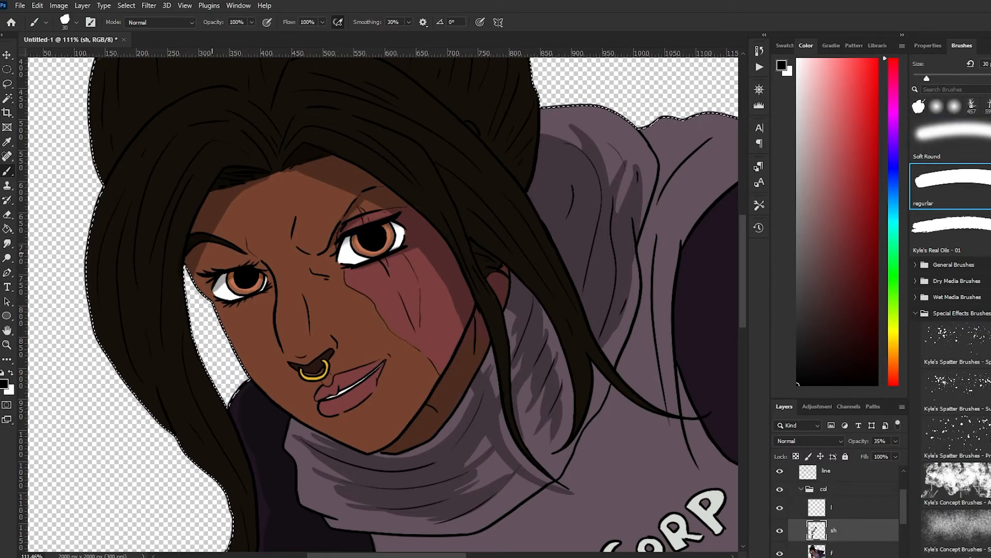
key(e)
key(b)
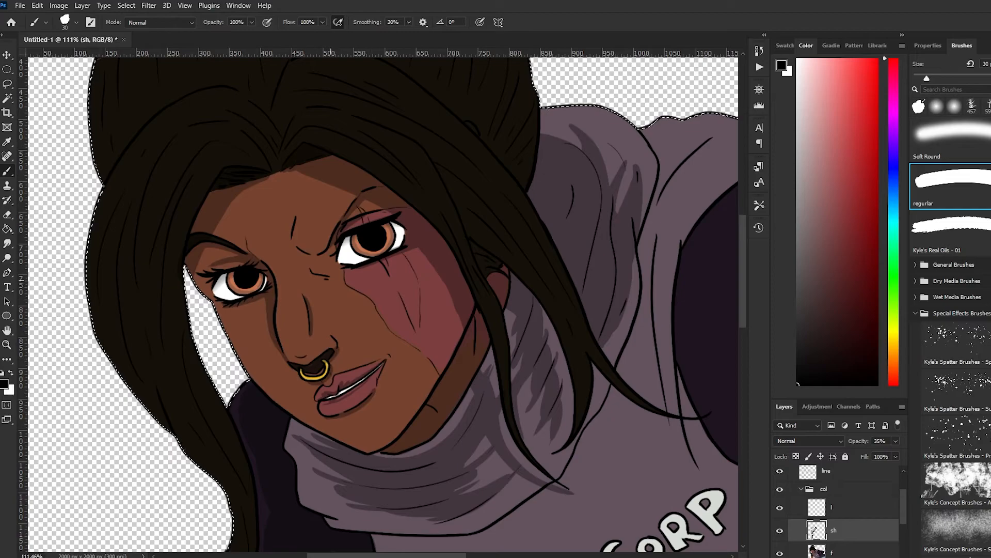
Shade the pale blue lower leg along its fold lines with a 60 px brush, undoing the first stroke
scroll(344, 266, down, 10)
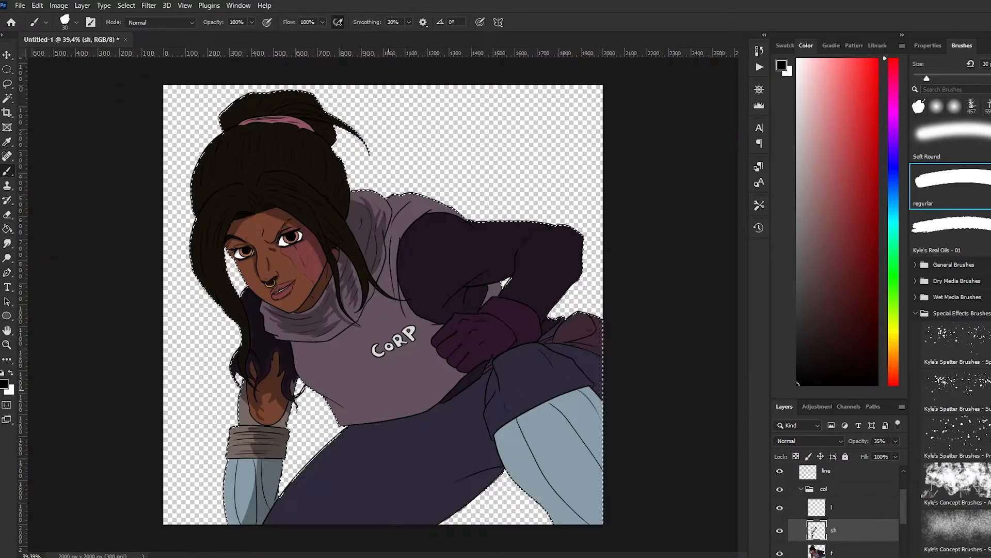
scroll(306, 180, up, 4)
scroll(221, 389, up, 2)
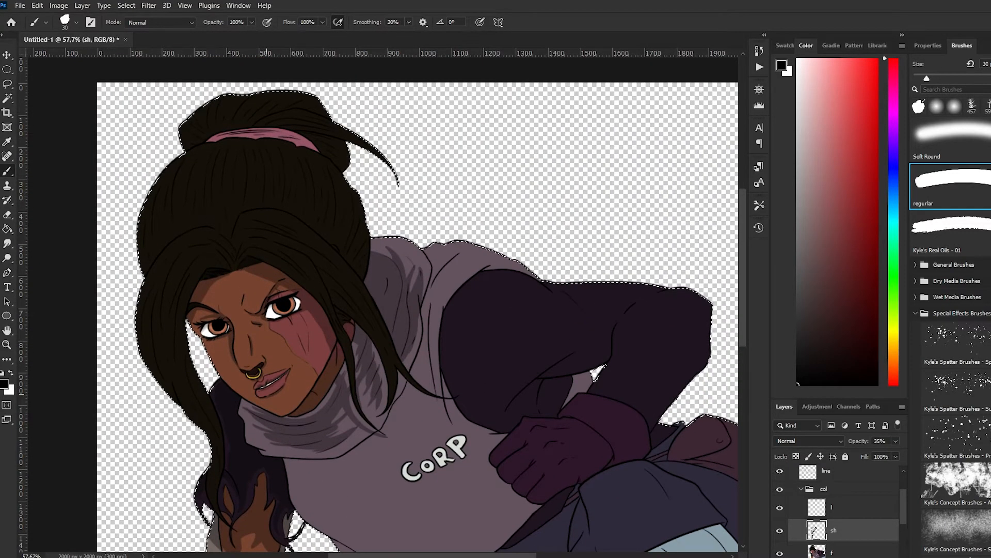
key(ctrl)
scroll(328, 150, down, 3)
scroll(620, 378, up, 4)
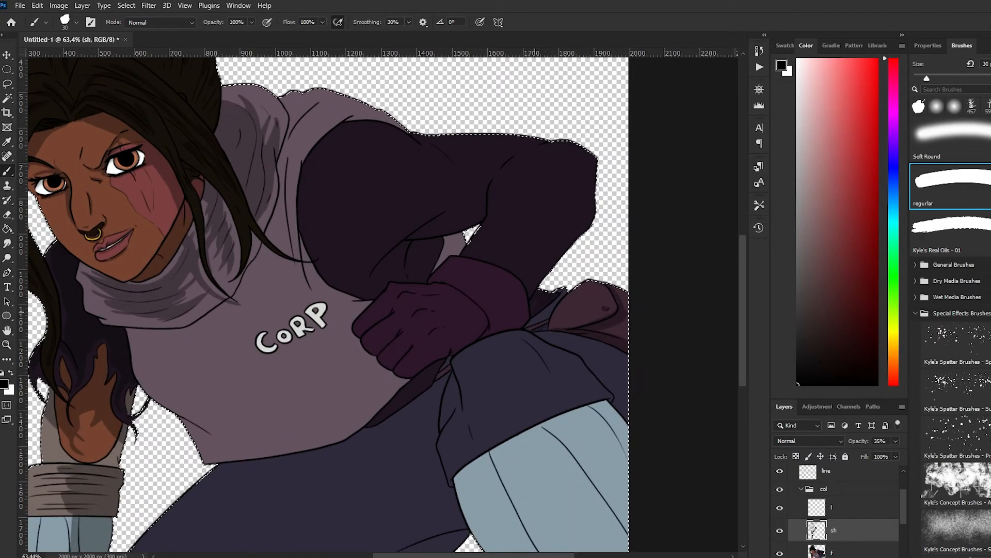
scroll(574, 375, down, 5)
scroll(547, 377, up, 2)
mouse_move(486, 398)
mouse_down()
mouse_move(515, 375)
mouse_move(617, 439)
mouse_move(505, 449)
mouse_up()
key(ctrl+z)
key(g)
key(b)
mouse_move(551, 363)
mouse_down()
mouse_move(528, 375)
mouse_move(563, 496)
mouse_move(537, 413)
mouse_move(609, 498)
mouse_up()
drag(533, 380, 614, 433)
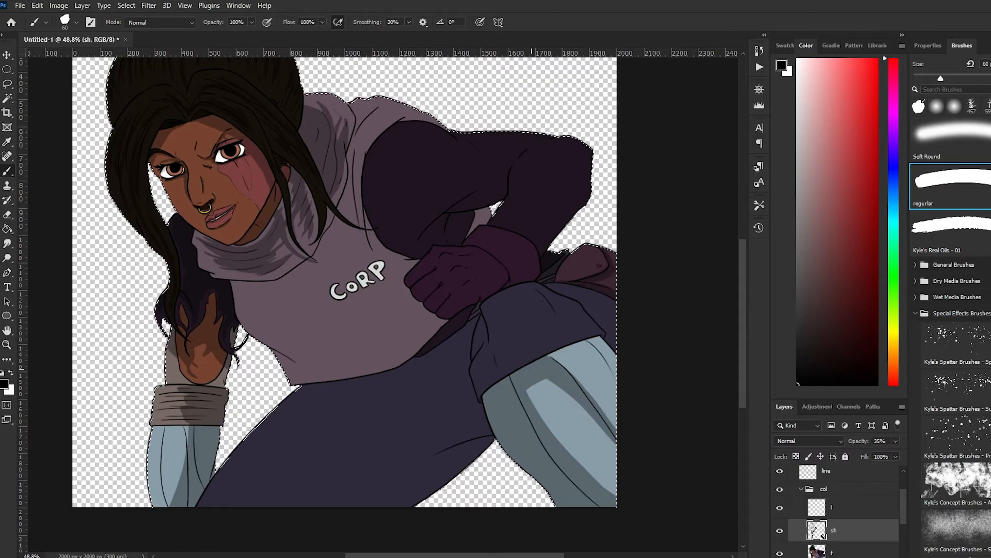
Shade the trousers on the raised knee, along the thigh and below the top's hem
drag(547, 361, 596, 339)
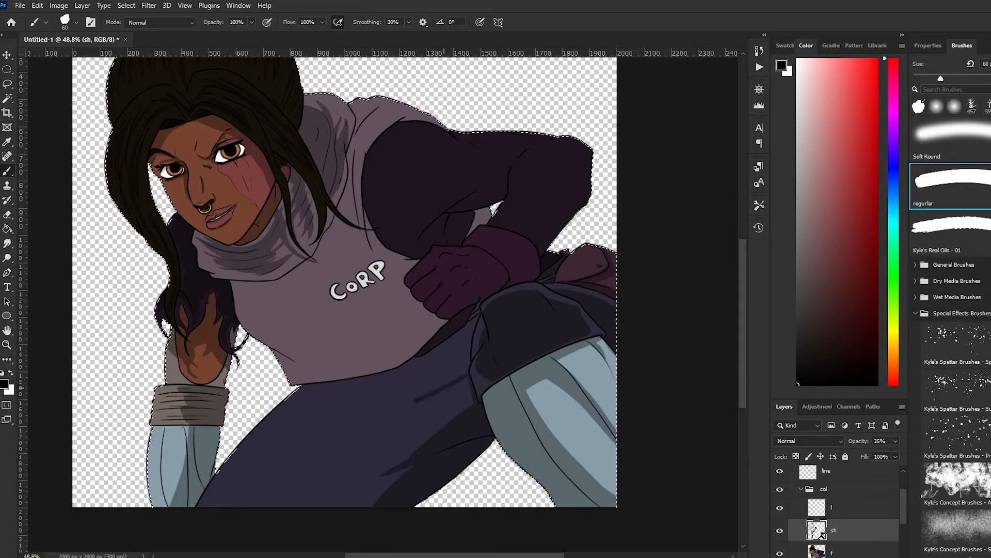
drag(377, 466, 383, 456)
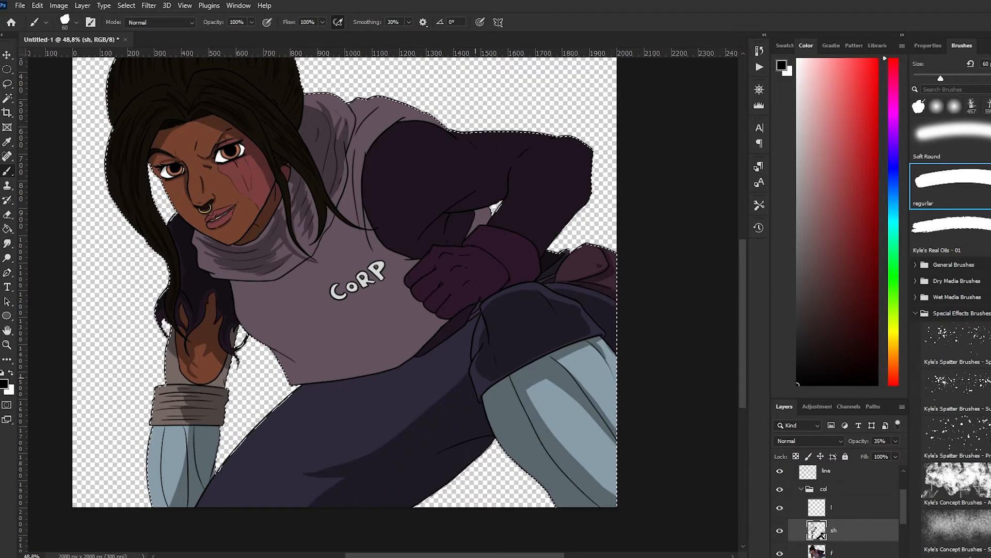
drag(302, 389, 406, 373)
drag(450, 333, 479, 311)
Shade the dark sleeve, the gloved fist and the pouch behind it
mouse_move(413, 287)
mouse_down()
mouse_move(438, 375)
mouse_move(428, 382)
mouse_up()
scroll(428, 383, up, 1)
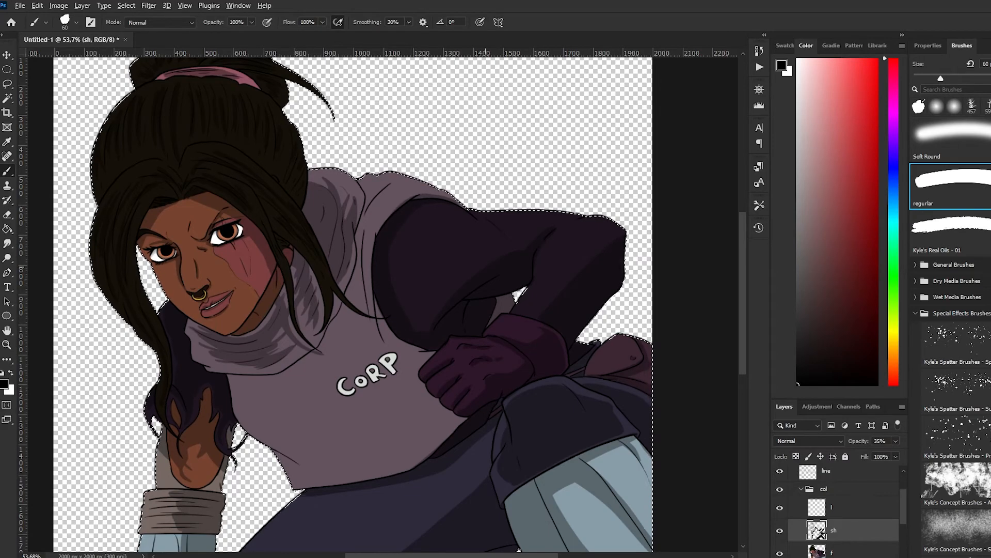
scroll(286, 228, down, 5)
scroll(391, 305, up, 2)
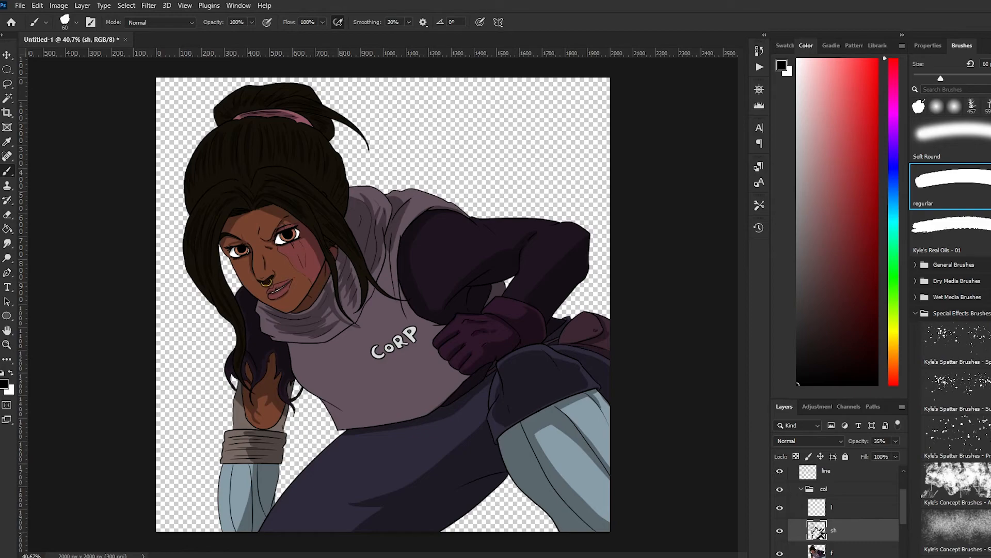
Load layer f's outline as a selection, deepen the hood and scarf shadows within it, and deselect
ctrl+click(816, 552)
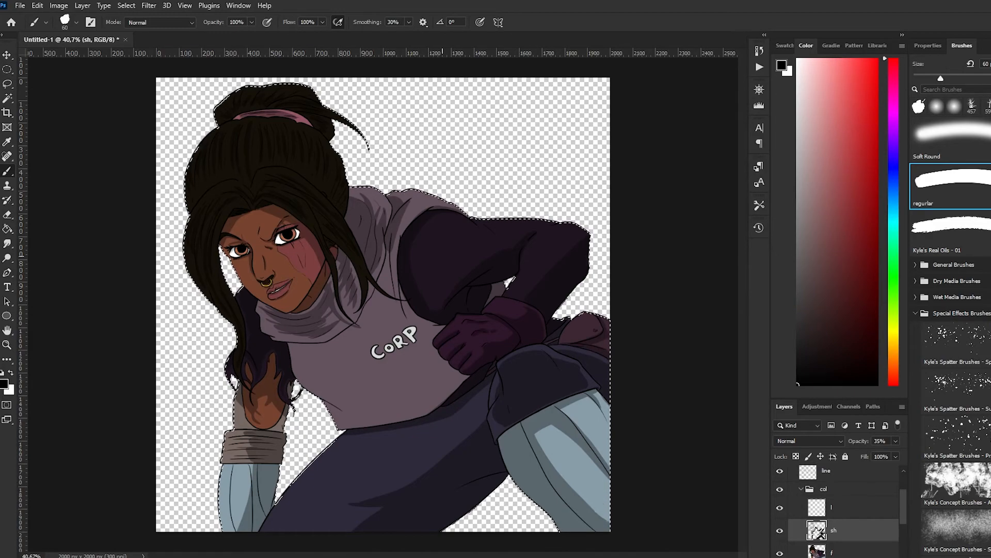
mouse_move(391, 249)
mouse_down()
mouse_move(406, 316)
mouse_move(317, 346)
mouse_move(289, 345)
mouse_up()
mouse_move(324, 313)
mouse_down()
mouse_move(289, 313)
mouse_move(357, 313)
mouse_up()
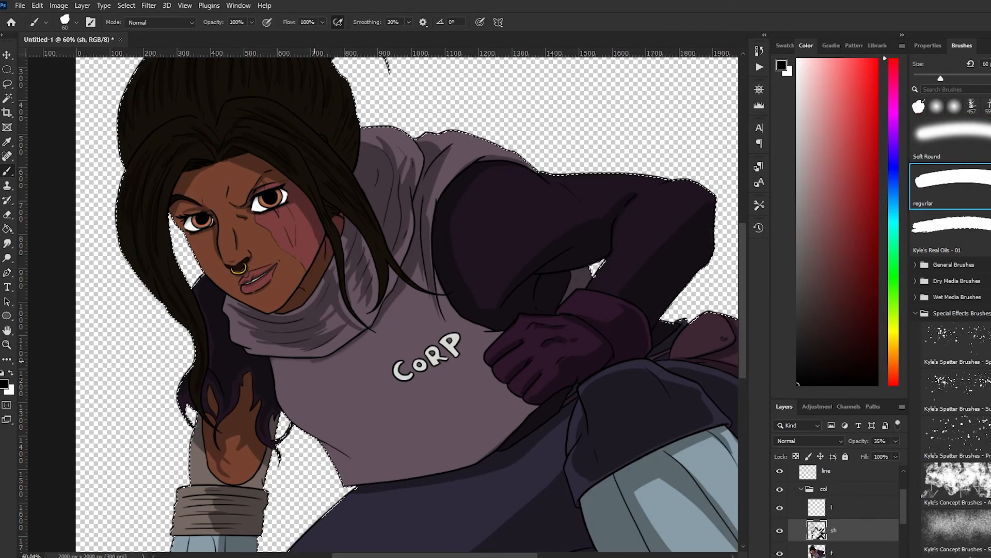
scroll(333, 309, down, 3)
key(m)
key(ctrl+d)
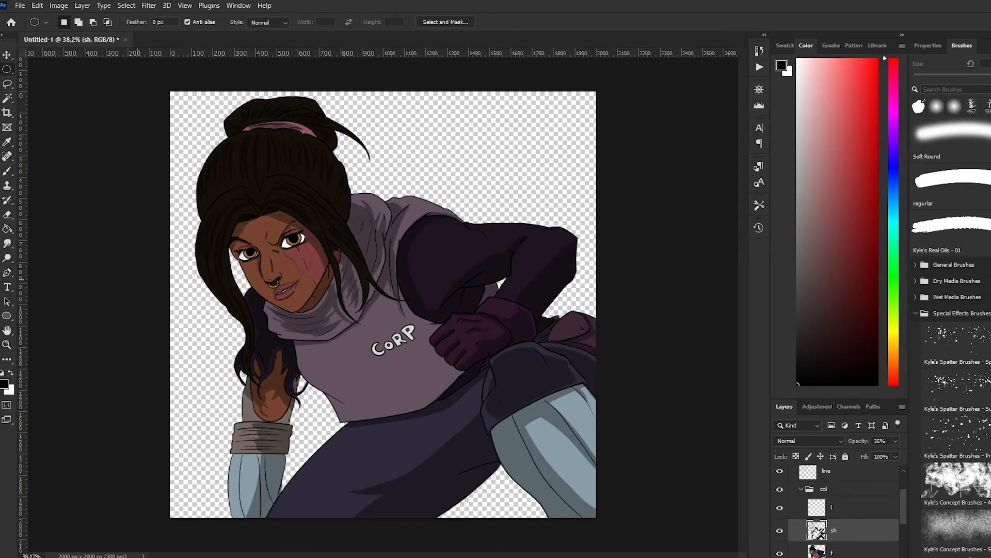
Activate the l layer above the shadows and set a bright yellow as the brush colour
scroll(847, 495, up, 2)
click(847, 475)
scroll(847, 476, down, 1)
click(847, 472)
scroll(847, 476, down, 3)
scroll(383, 305, down, 1)
click(847, 472)
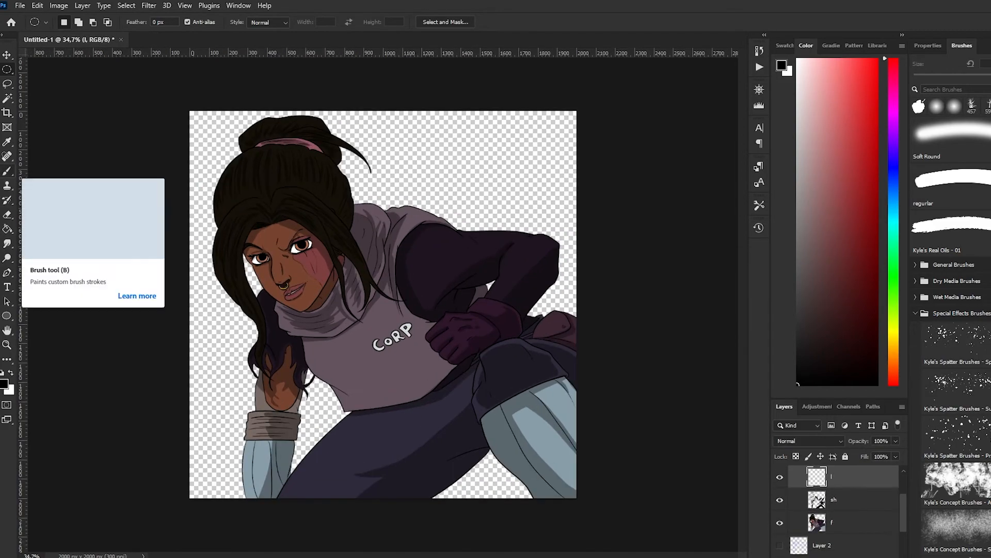
click(7, 171)
click(893, 328)
click(877, 59)
Select the whole figure by picking layer f's empty background with the Magic Wand and inverting the selection, undoing a trial stroke on layer l
click(7, 98)
click(847, 522)
click(439, 155)
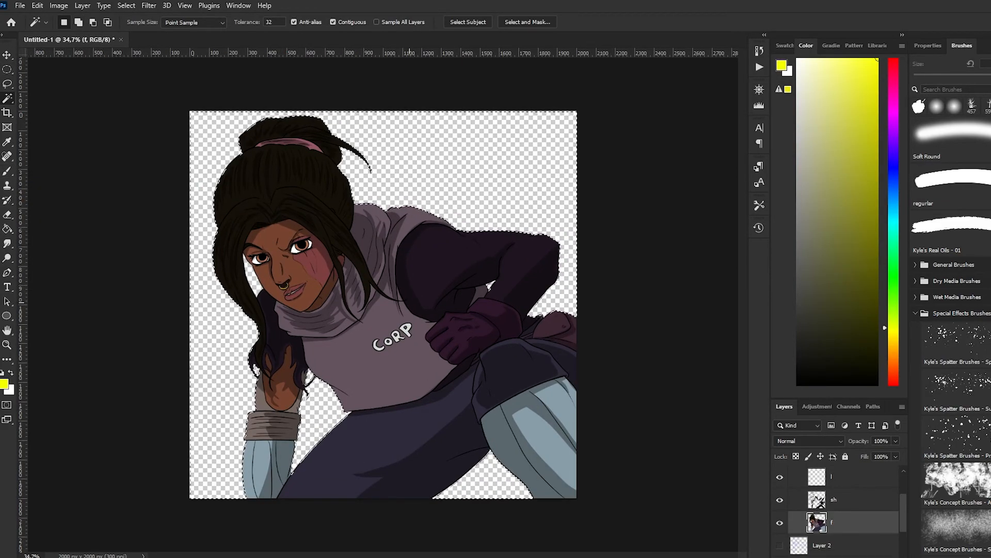
scroll(418, 303, down, 1)
click(847, 476)
key(b)
click(455, 204)
key(ctrl+z)
key(m)
right_click(434, 228)
click(467, 243)
Paint soft coloured light on the figure: yellow near the shoulder, orange over the near thigh and red over the pale blue lower leg
key(b)
click(439, 204)
click(894, 347)
click(310, 464)
click(893, 378)
click(547, 439)
Lower the opacity of the coloured light layer and clear the selection
click(895, 441)
drag(895, 454, 848, 454)
click(7, 70)
key(ctrl+d)
Select the full canvas, add a new layer between the char group and Layer 2, and fill it with red
scroll(383, 305, up, 1)
key(ctrl+a)
key(g)
click(822, 545)
scroll(836, 512, up, 2)
click(801, 509)
click(793, 472)
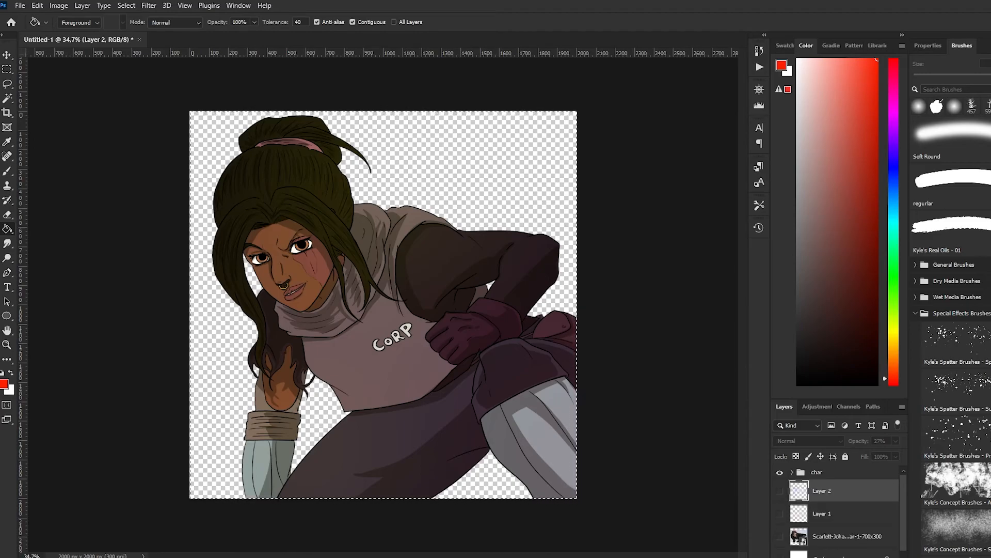
key(ctrl+shift+alt+n)
click(439, 170)
Paint a large soft yellow glow at the centre of the red background, undoing the first attempt, and deselect
key(b)
click(893, 335)
click(383, 289)
key(ctrl+z)
click(384, 305)
key(m)
key(ctrl+d)
Open the Save As dialog for the finished drawing
scroll(384, 331, down, 5)
scroll(392, 361, up, 5)
scroll(396, 383, down, 4)
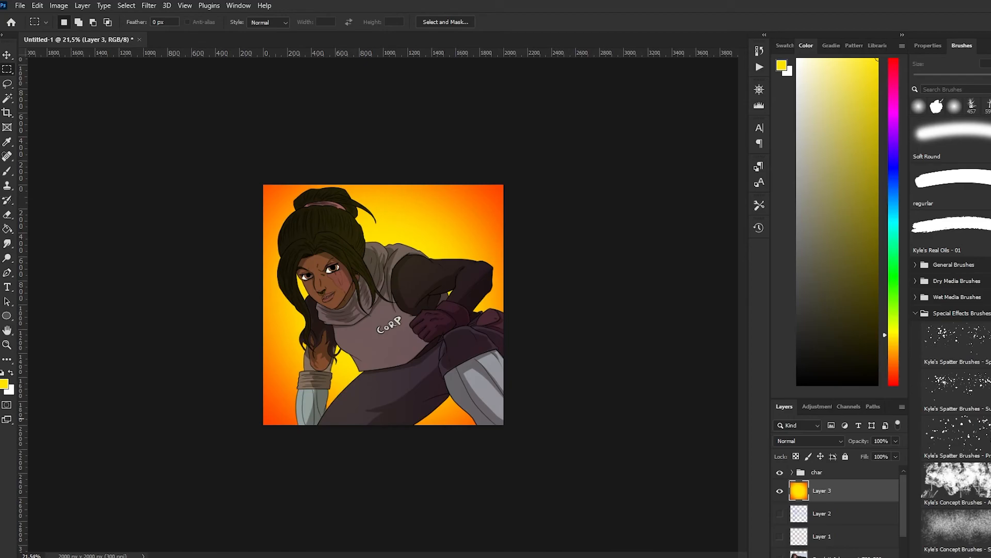
scroll(383, 304, up, 2)
scroll(383, 304, down, 2)
scroll(383, 304, up, 2)
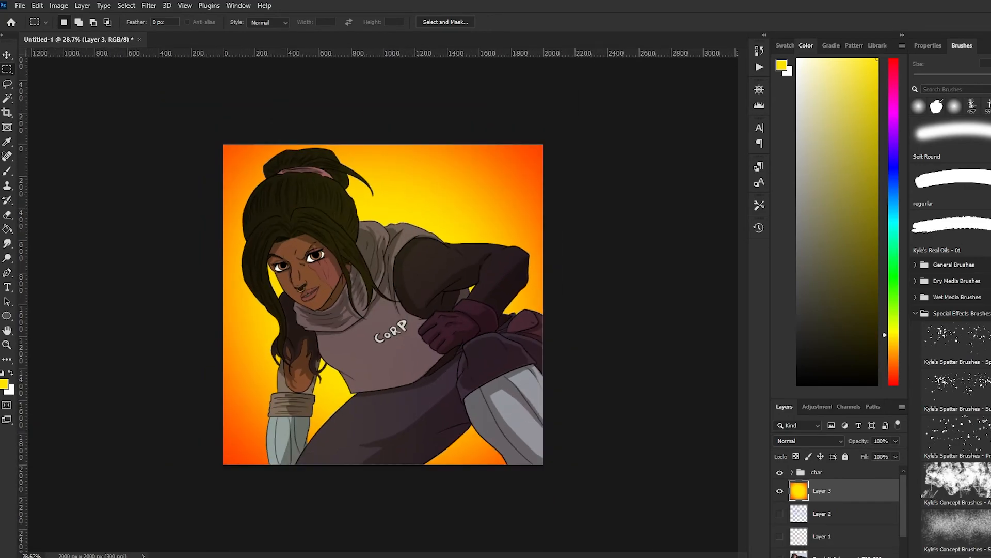
key(ctrl+s)
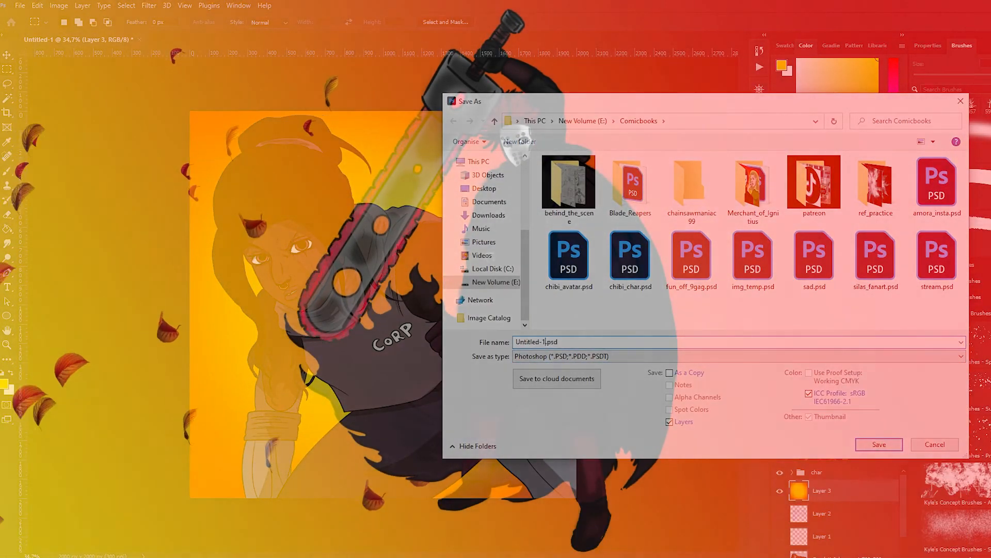